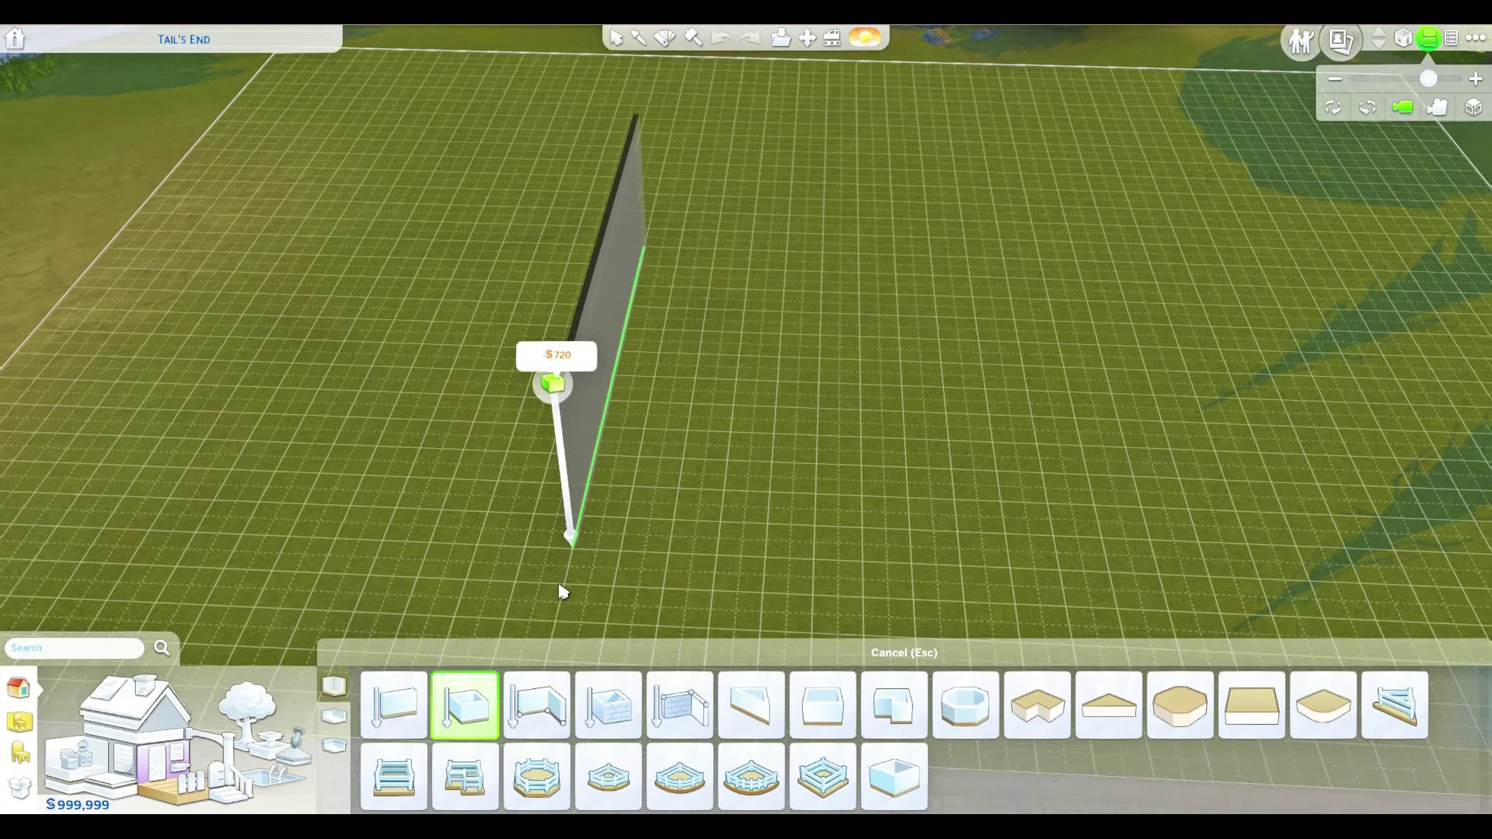
- Draw the wide upper rectangular room and position it on the lot
left_click_drag(560, 588, 670, 595)
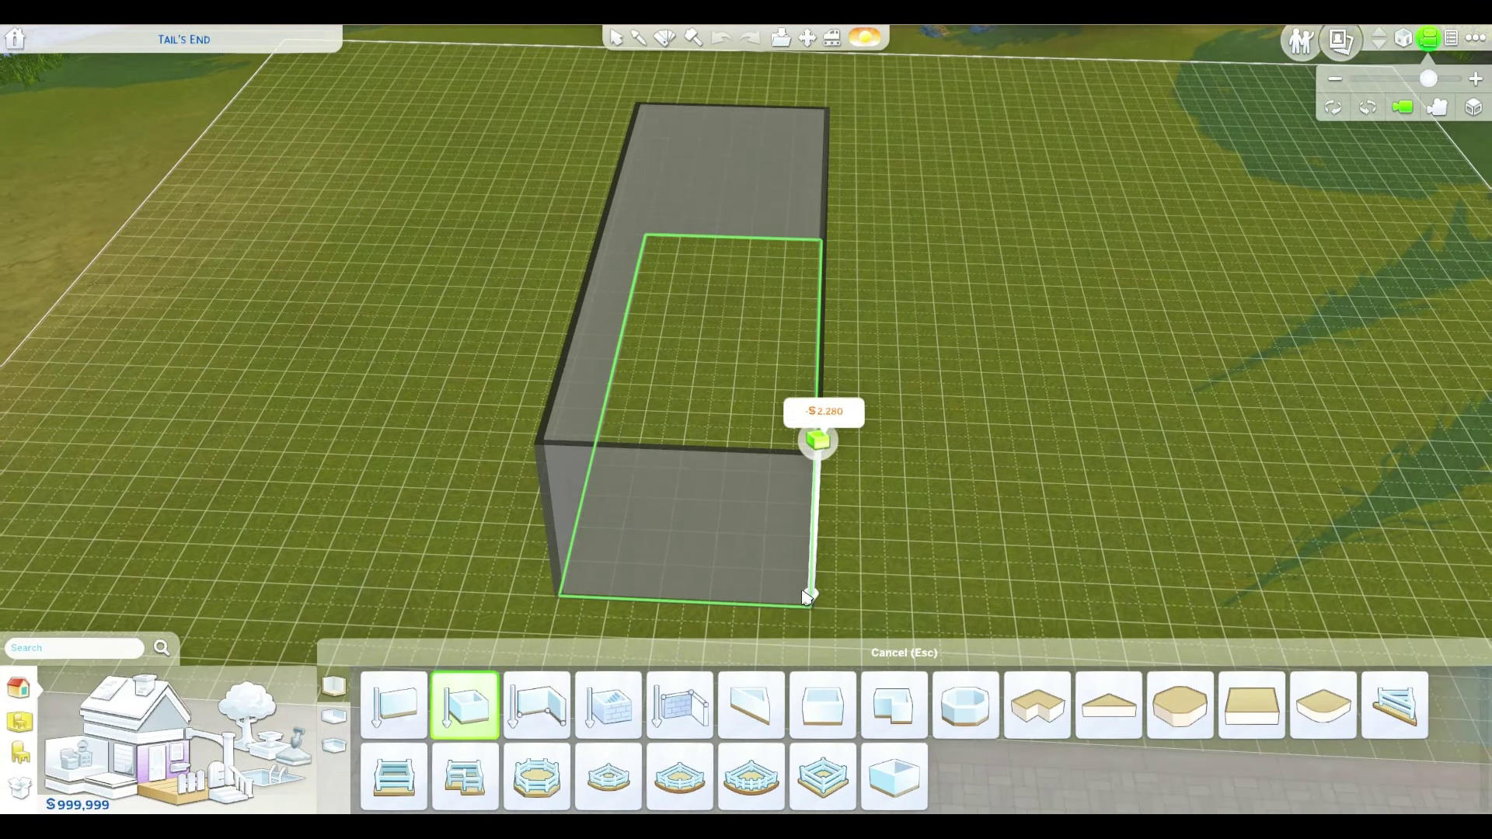
left_click_drag(857, 600, 856, 603)
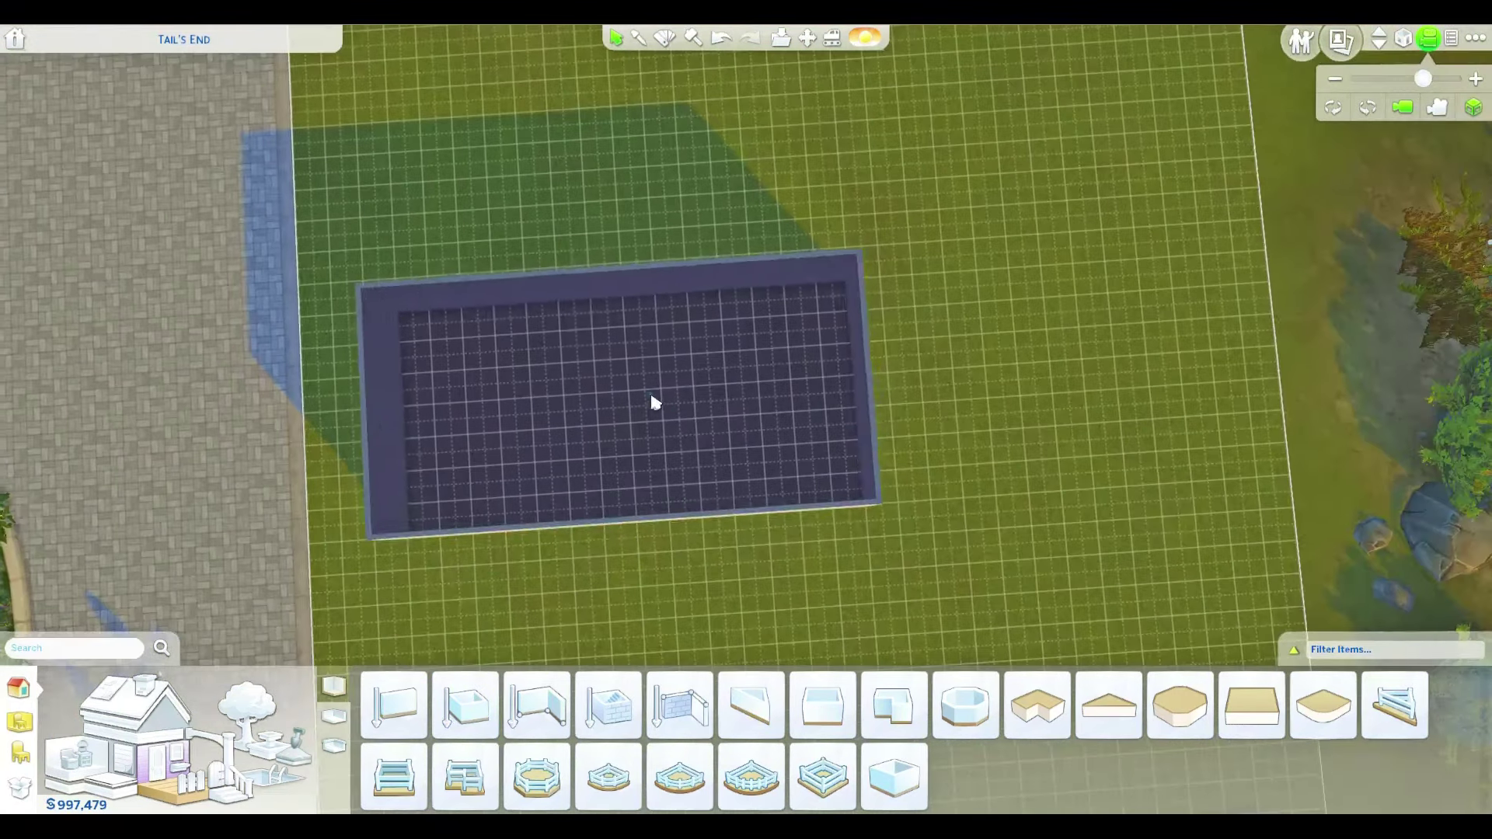
left_click_drag(653, 399, 848, 379)
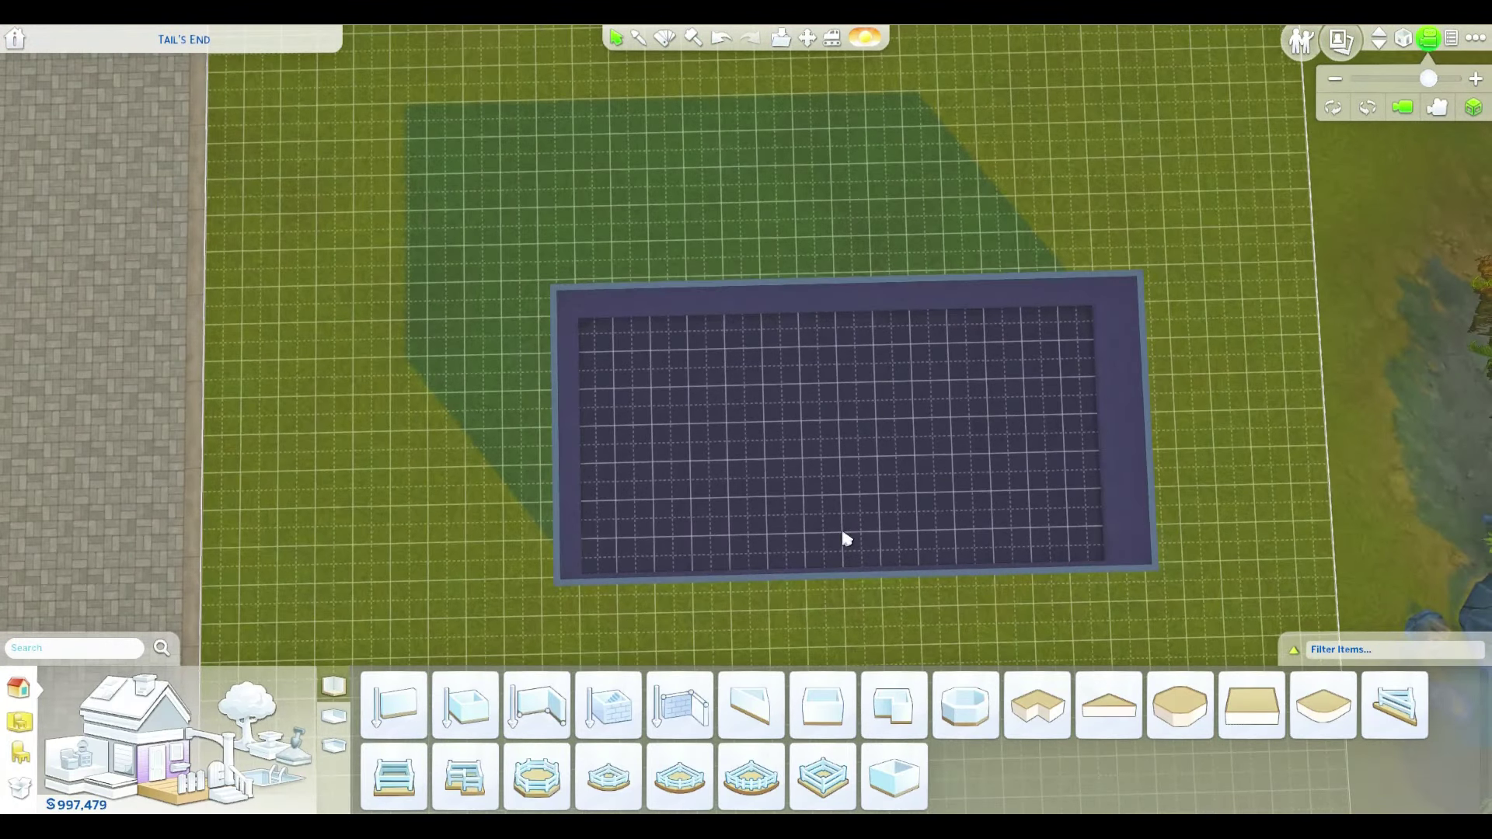
left_click(703, 418)
key("ctrl+z")
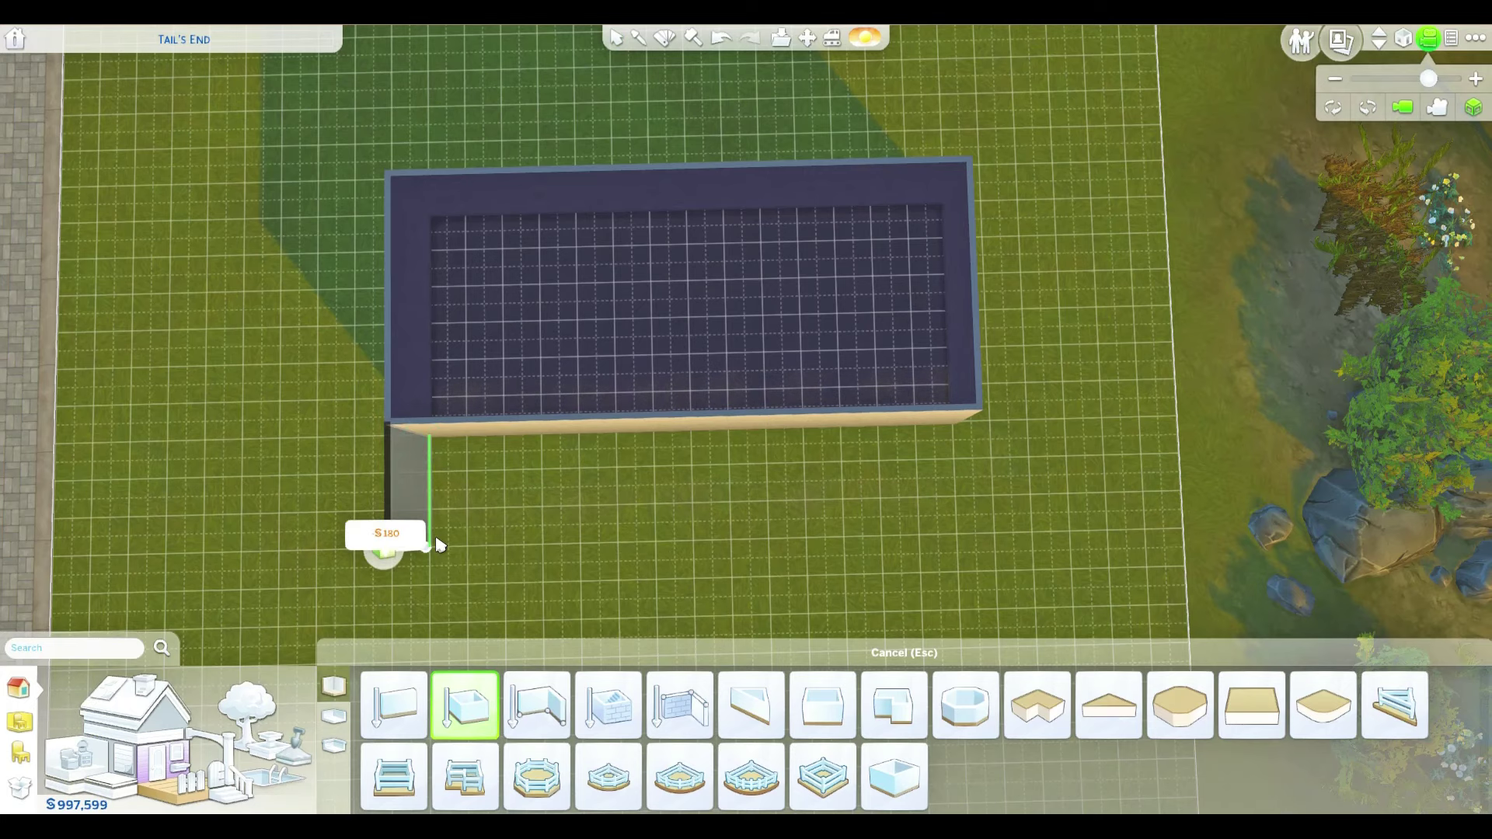
- Draw and narrow the lower room, then add a dividing wall in the upper room
left_click_drag(439, 544, 508, 604)
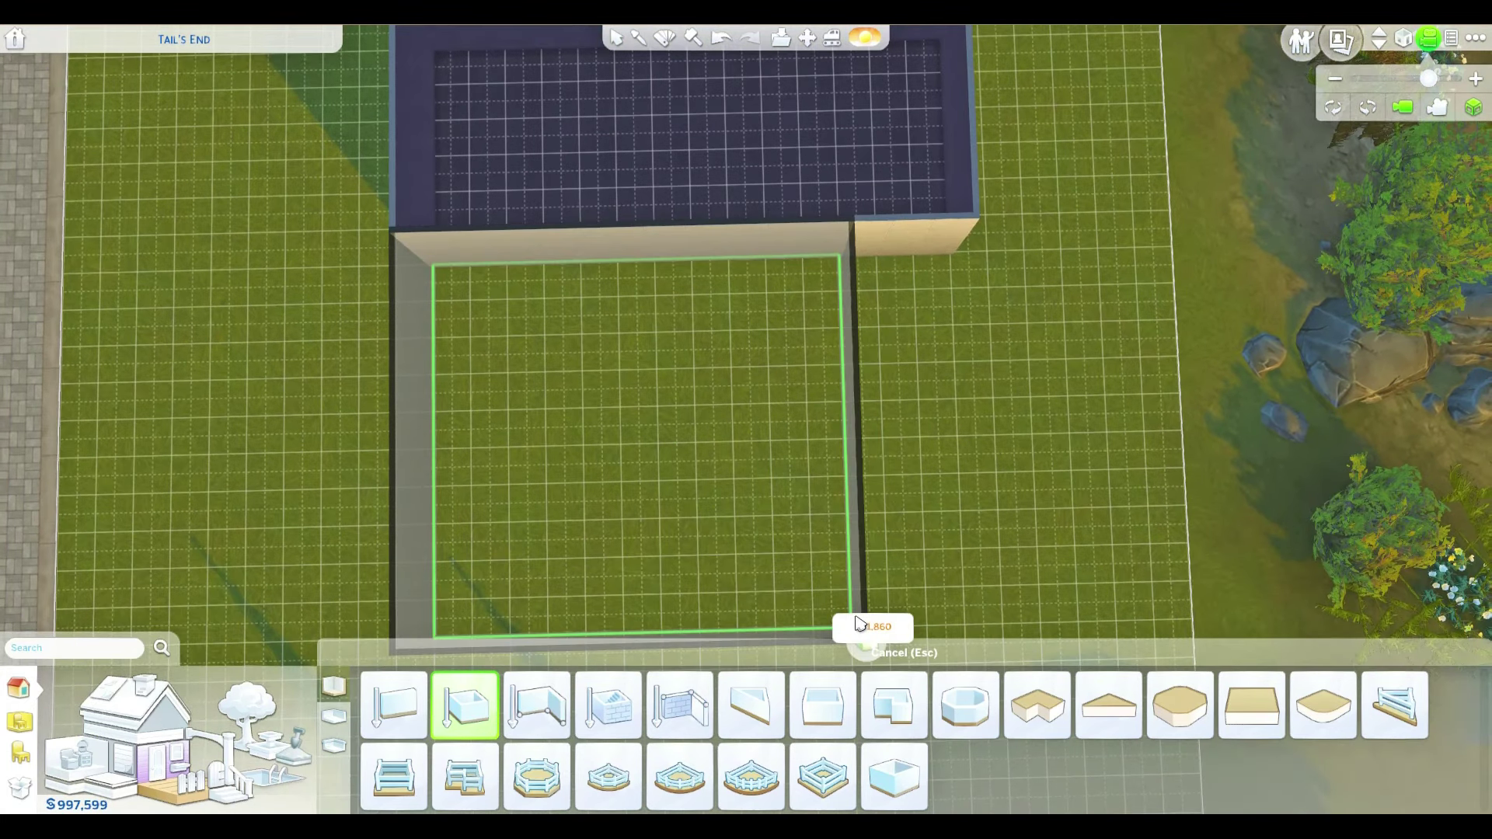
left_click_drag(880, 632, 849, 631)
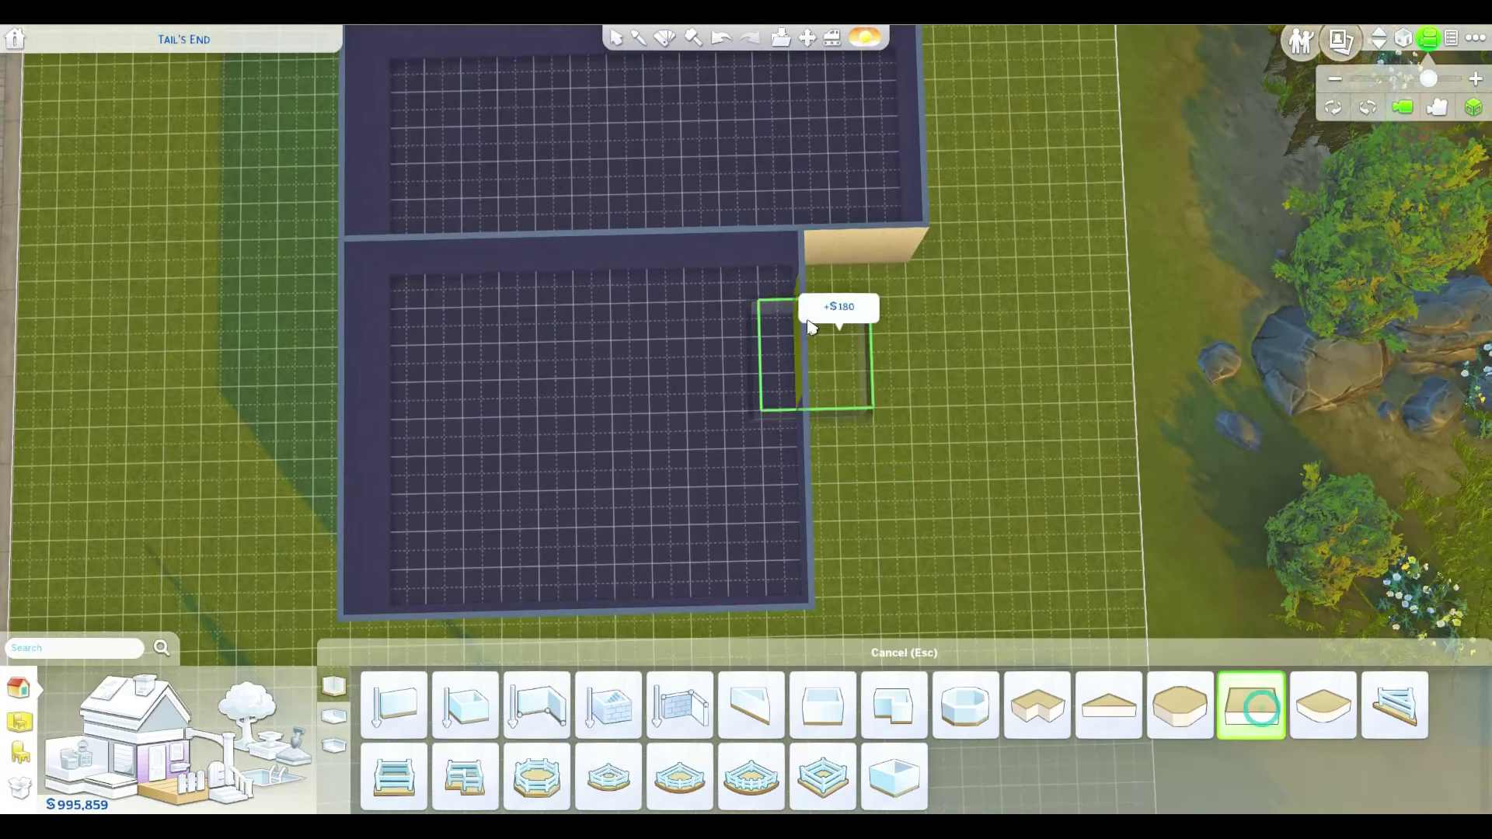
left_click_drag(857, 448, 720, 583)
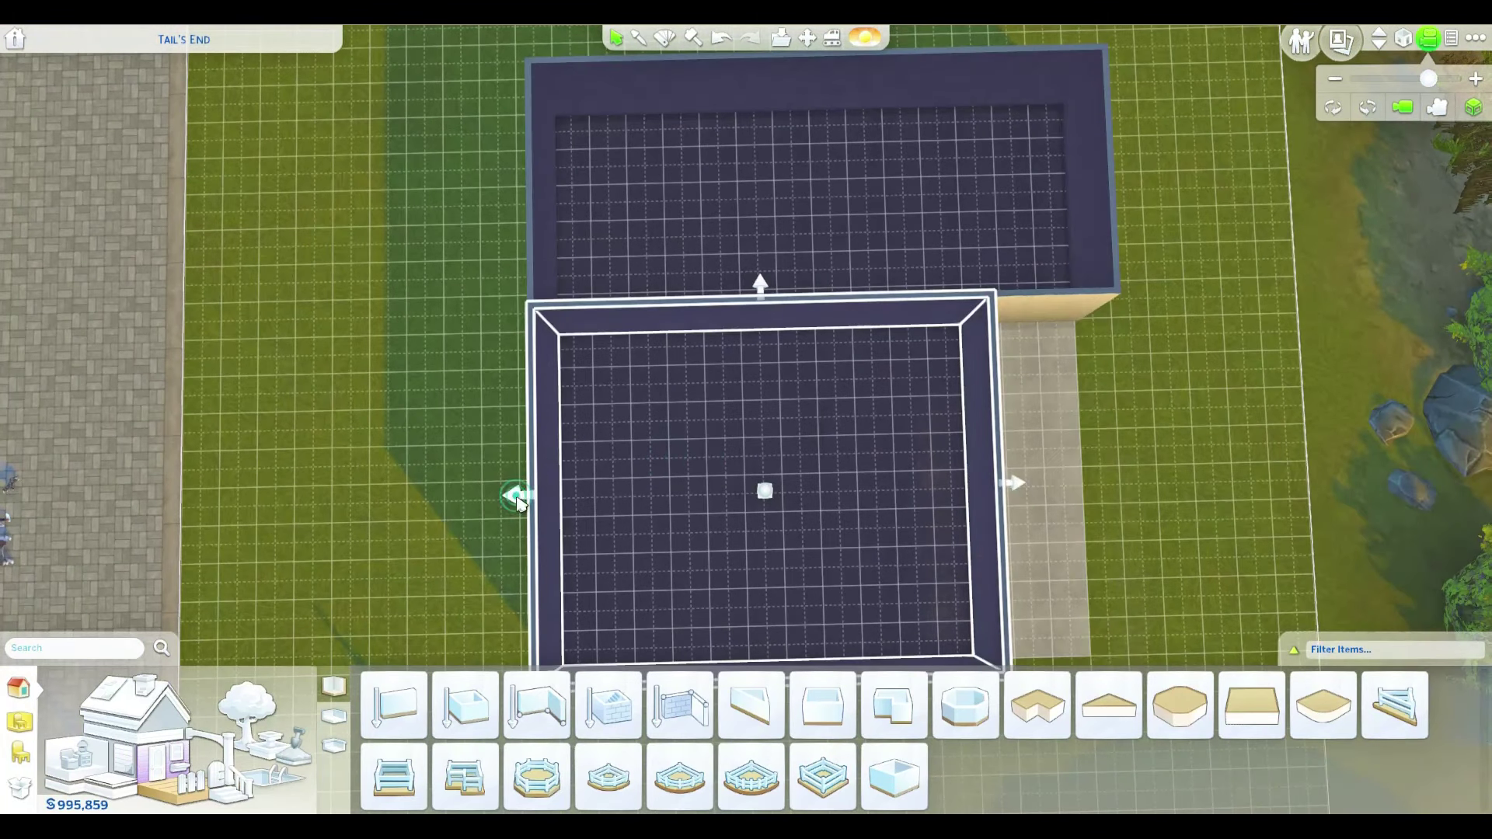
left_click_drag(640, 521, 652, 521)
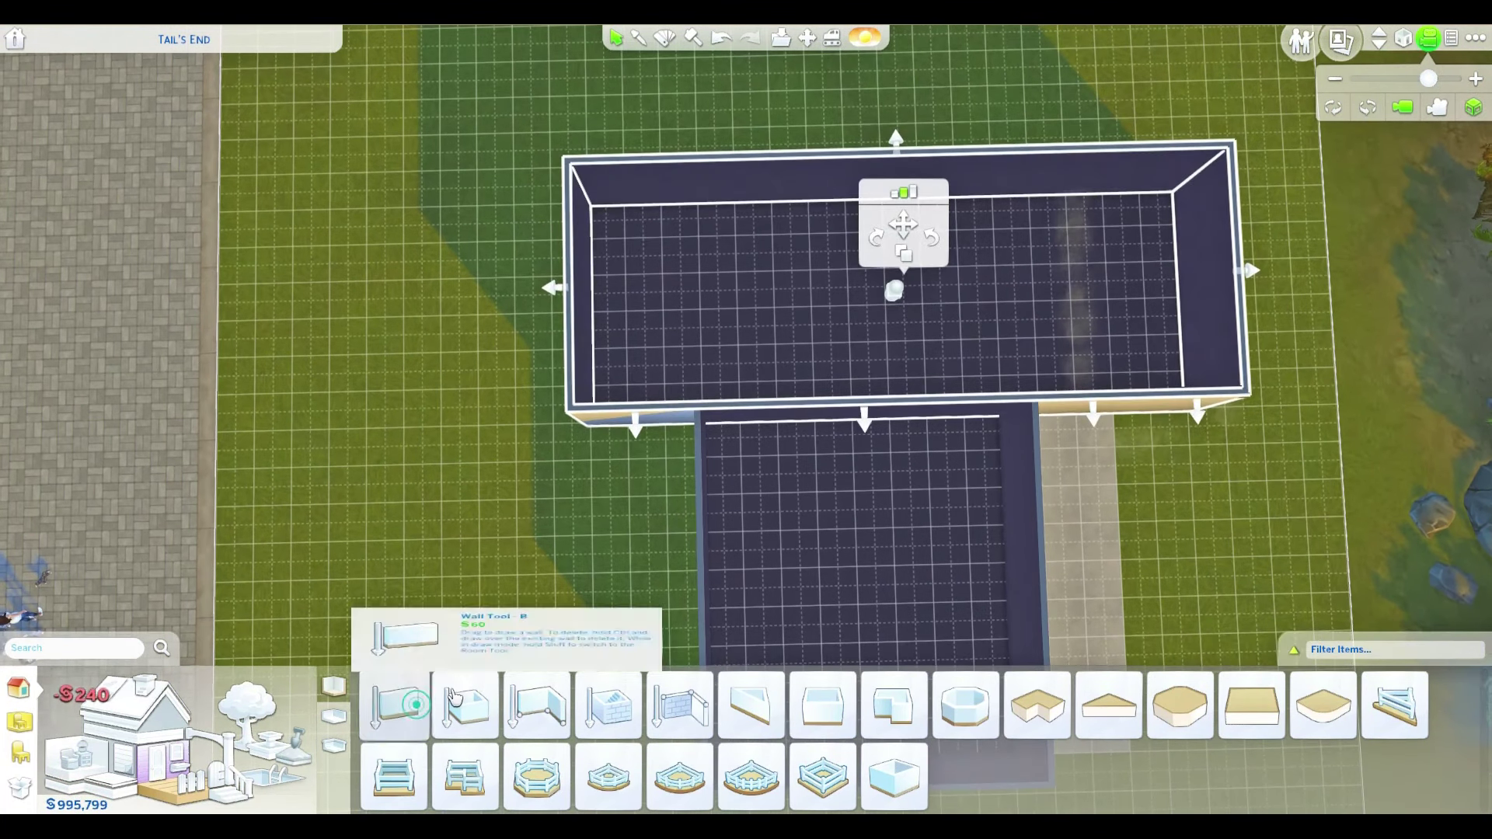
left_click(394, 706)
left_click_drag(735, 157, 735, 400)
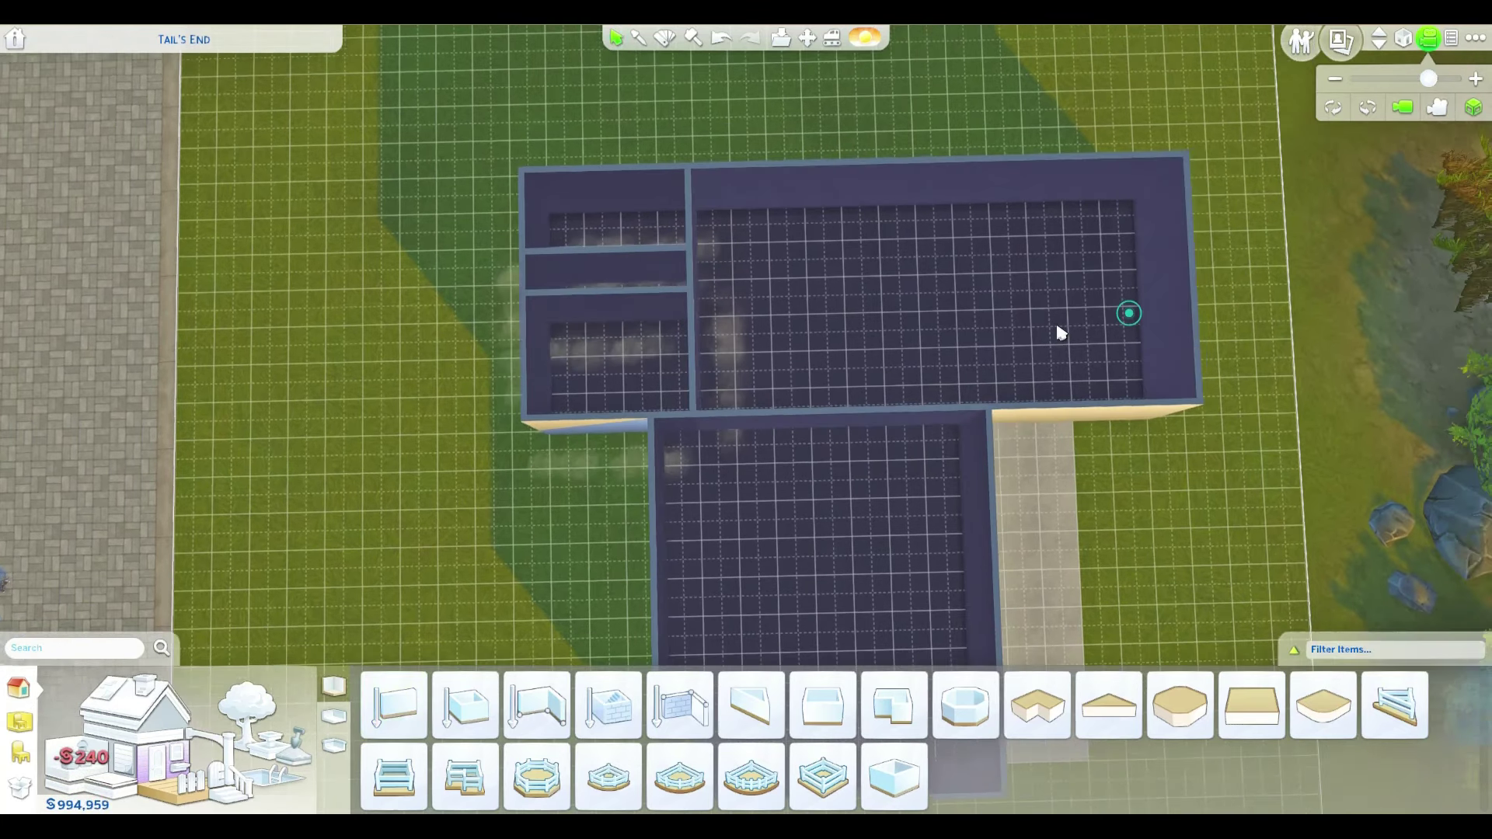
scroll(1058, 334, "up", 3)
- Place a white French double door in the house's long front wall
left_click(158, 763)
scroll(747, 735, "down", 5)
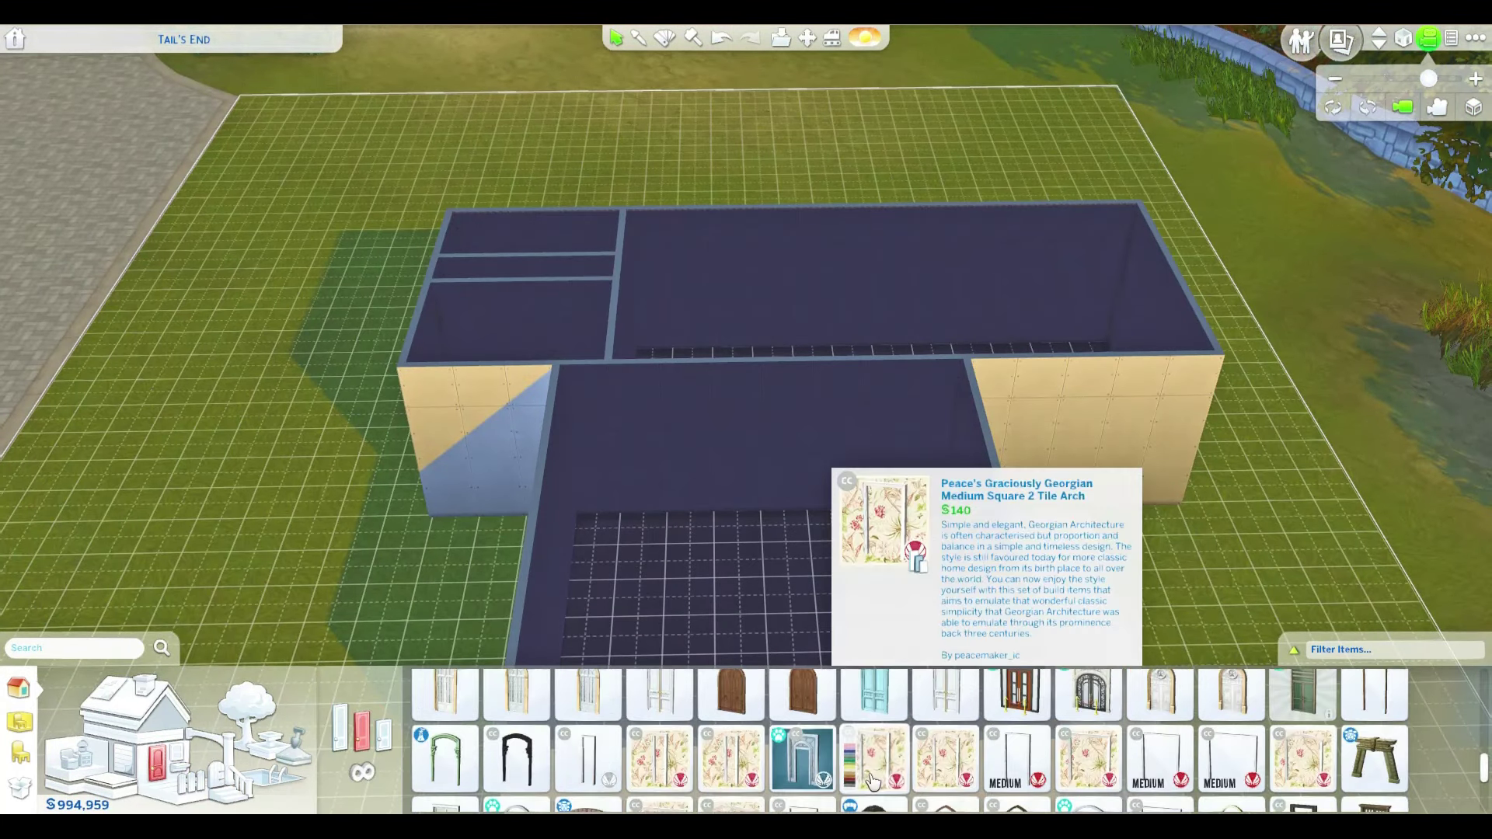
left_click(661, 704)
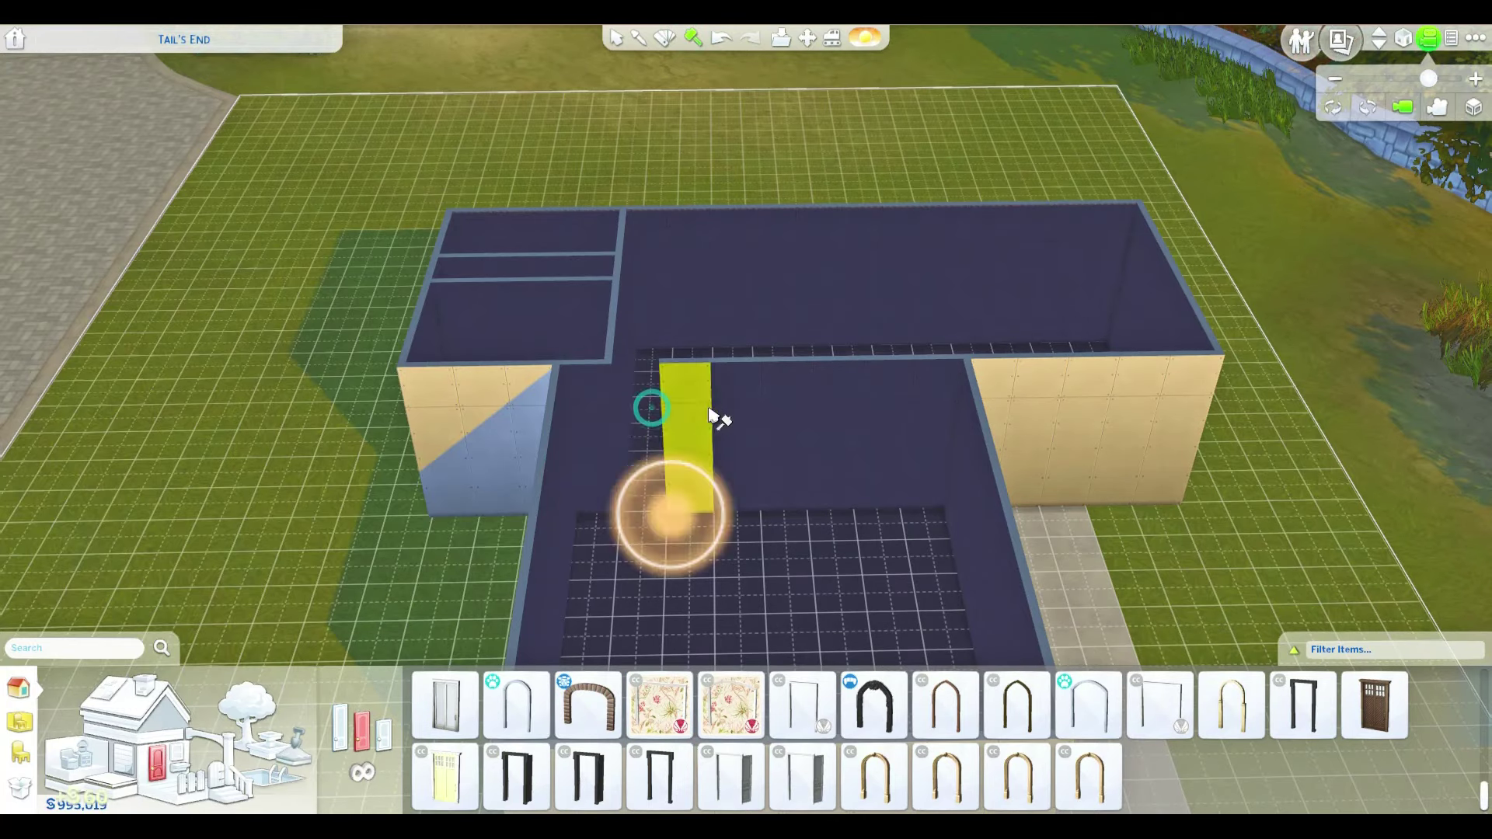
key("e")
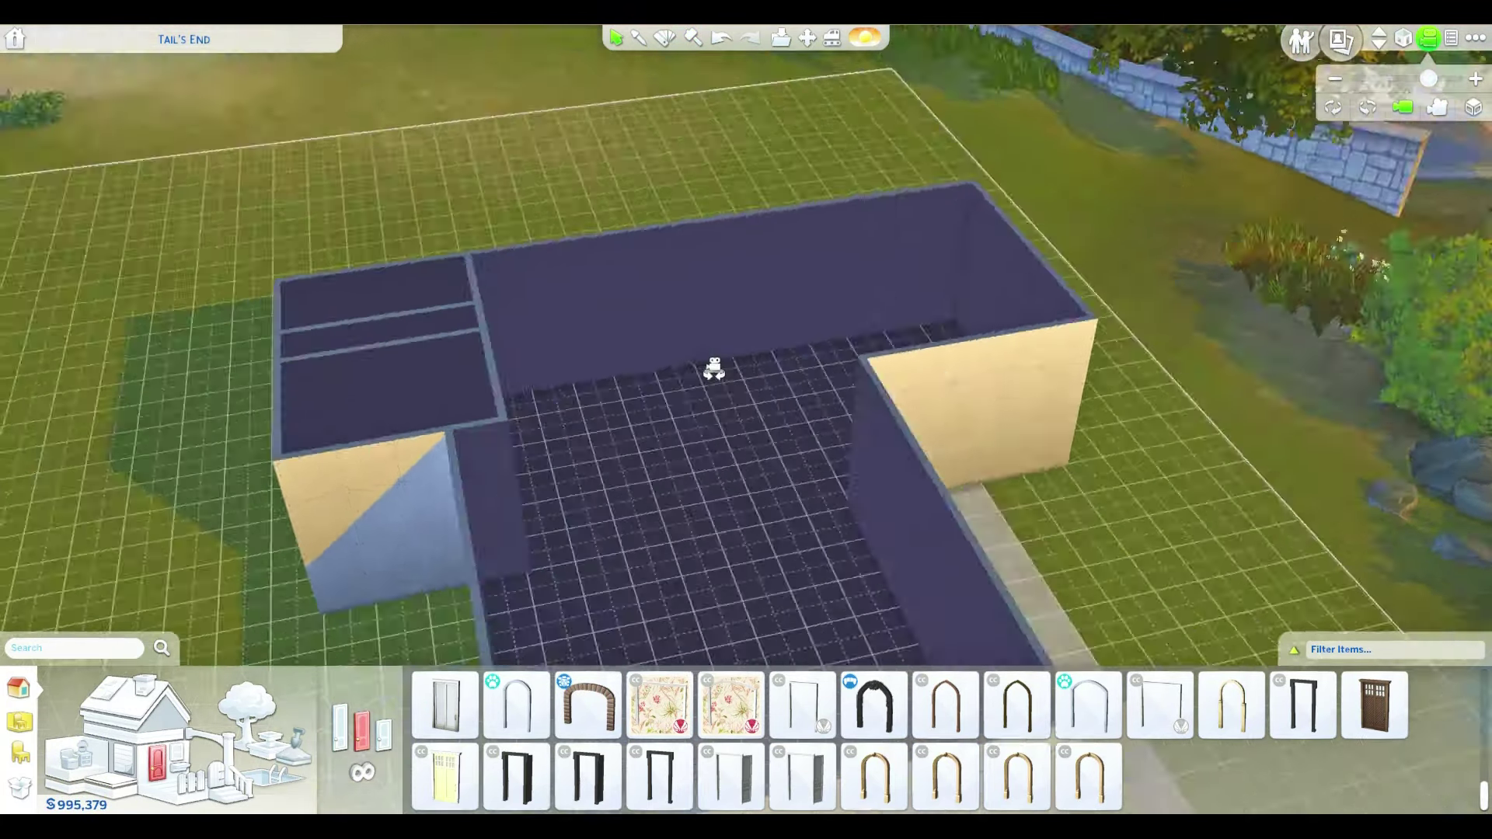
scroll(607, 761, "up", 1)
scroll(992, 758, "up", 2)
scroll(1049, 758, "up", 2)
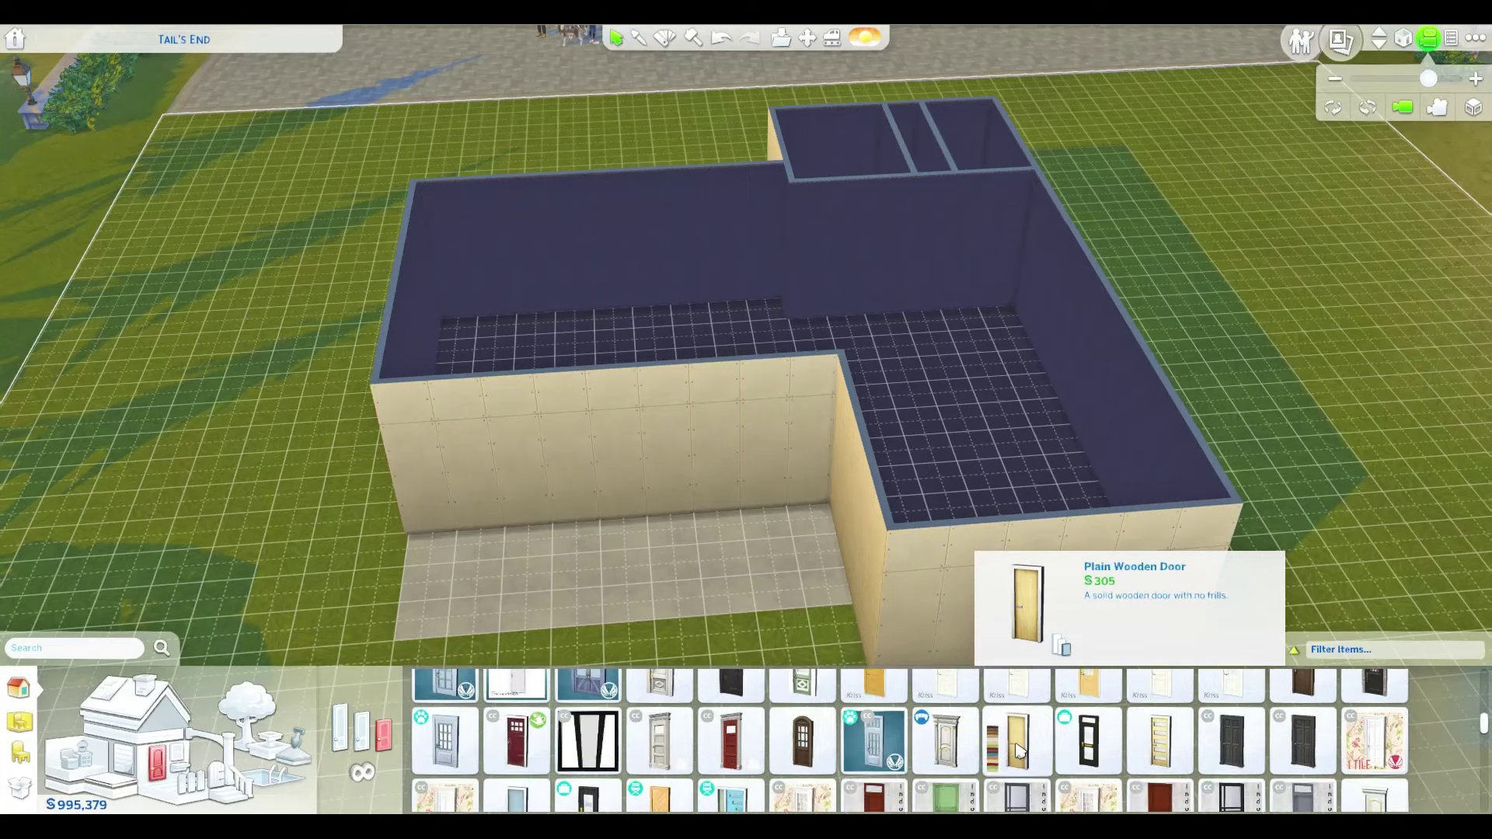
scroll(1049, 758, "up", 2)
scroll(1085, 763, "up", 2)
scroll(1085, 765, "down", 2)
scroll(991, 757, "down", 2)
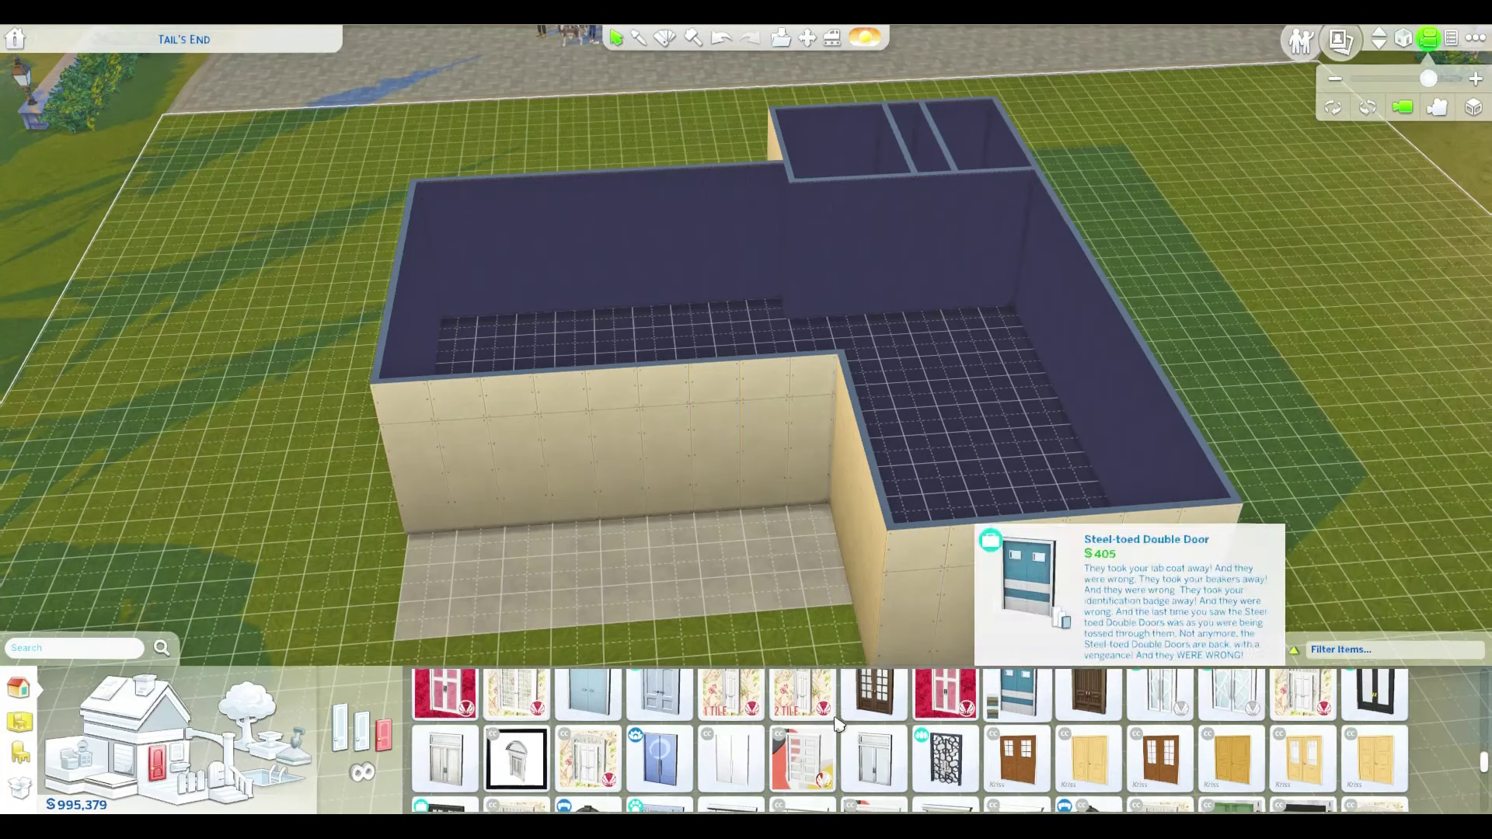
scroll(992, 757, "down", 2)
scroll(704, 748, "down", 2)
left_click(706, 748)
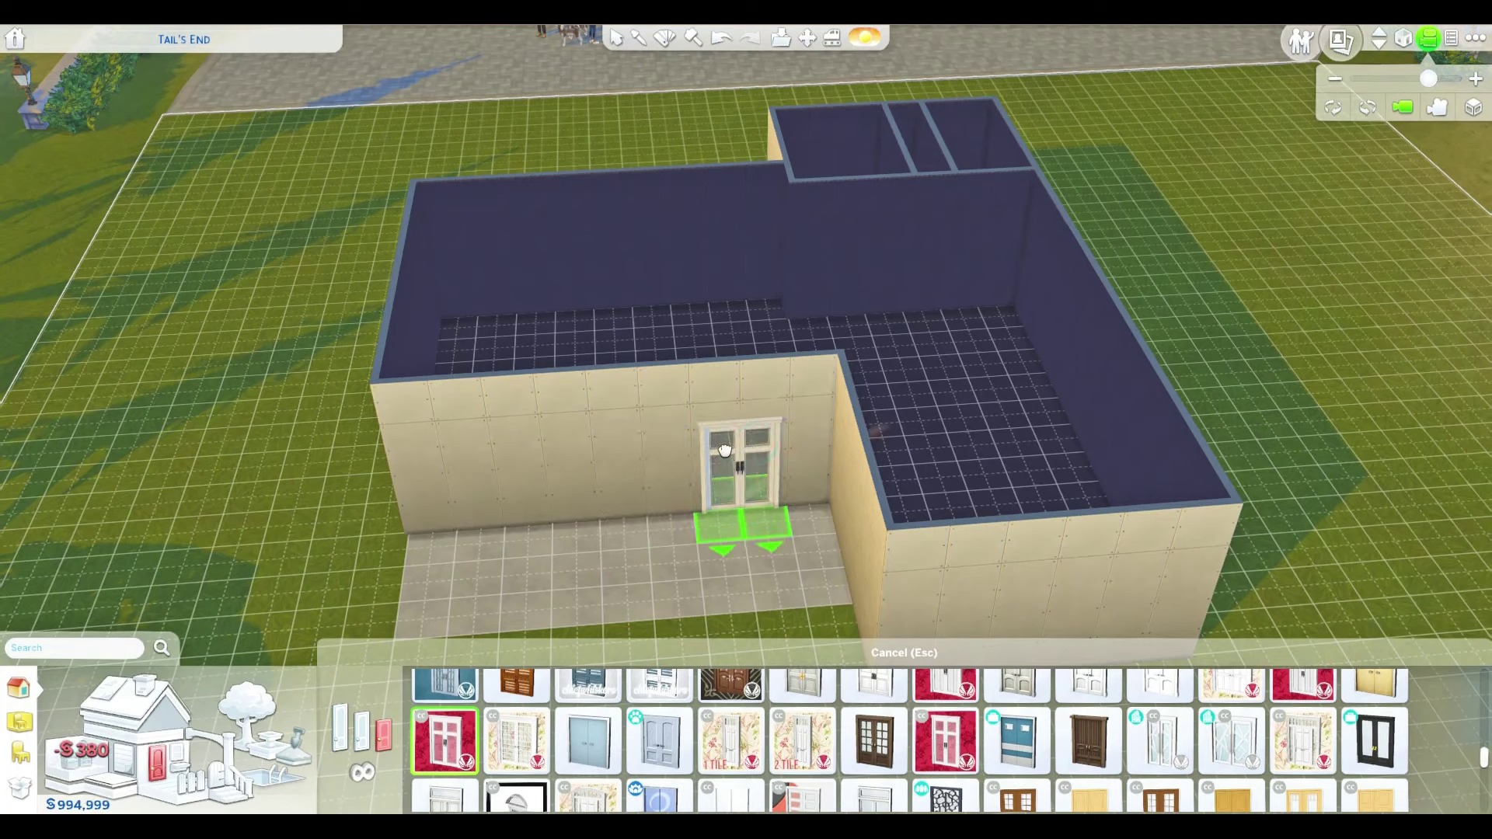
type("Austere")
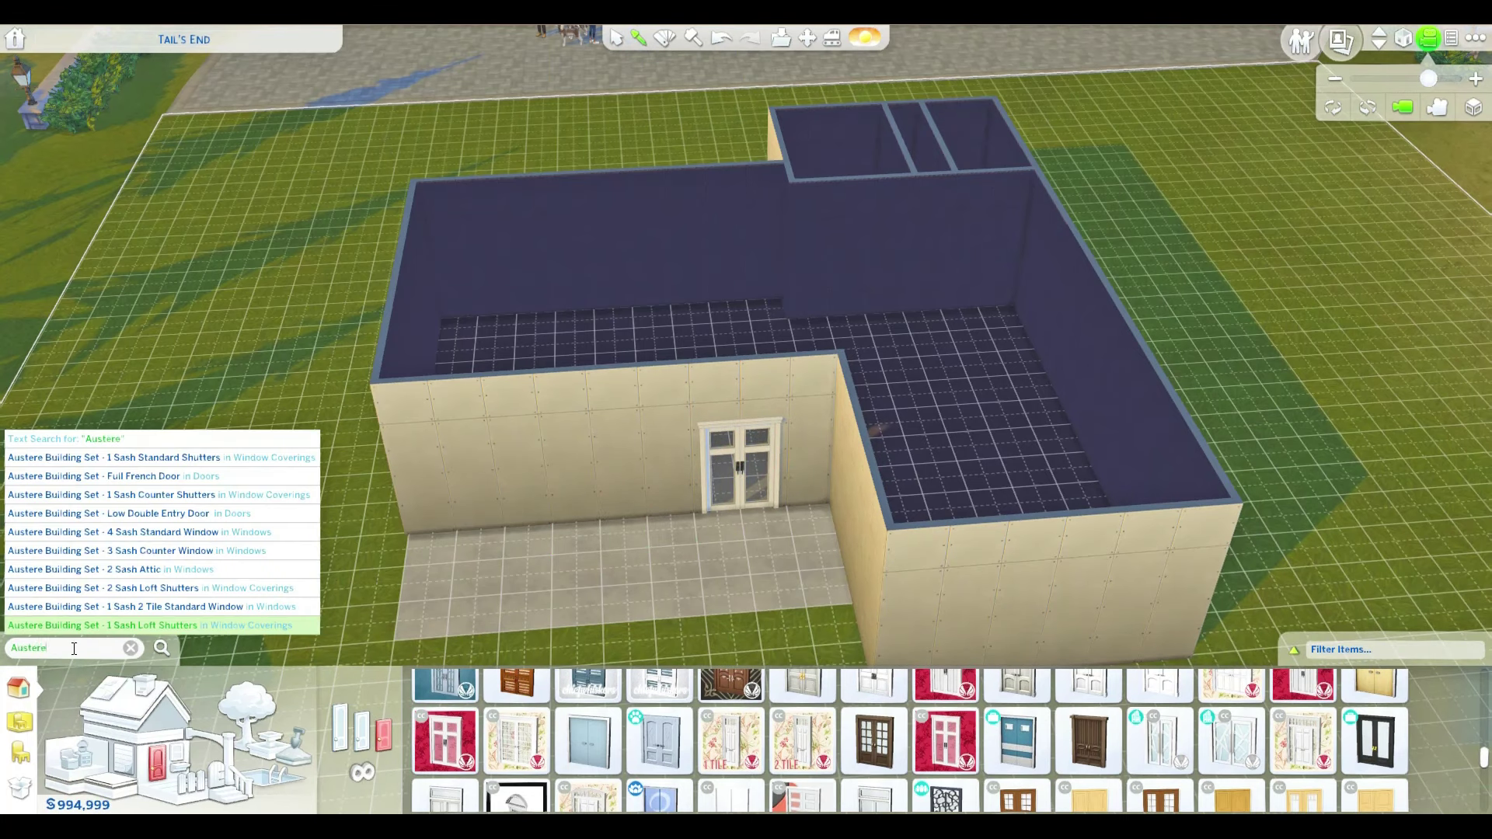
- Search 'Austere' and place an Austere double door and a tall window
key("Return")
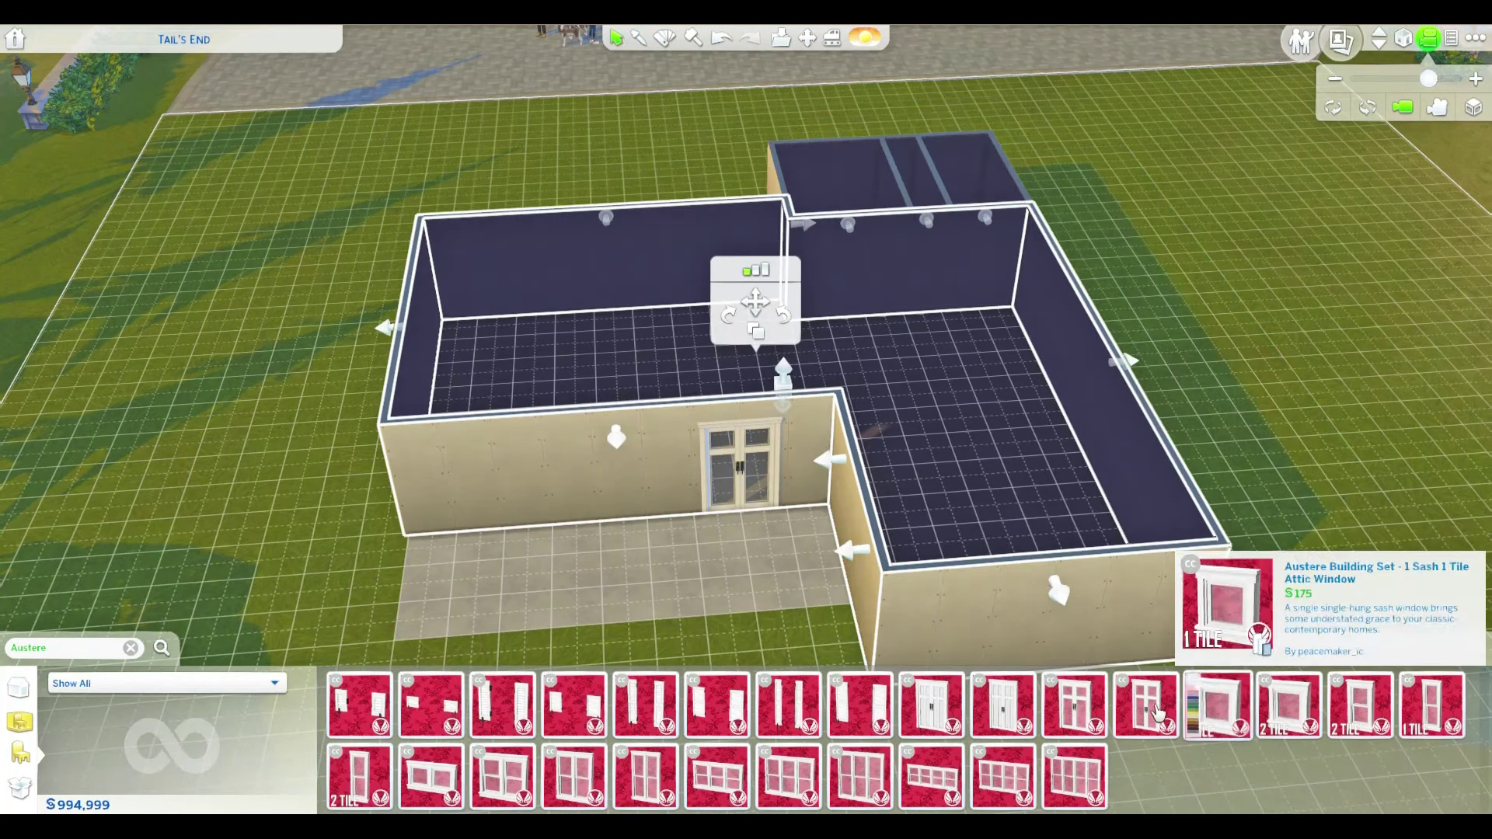
key("Escape")
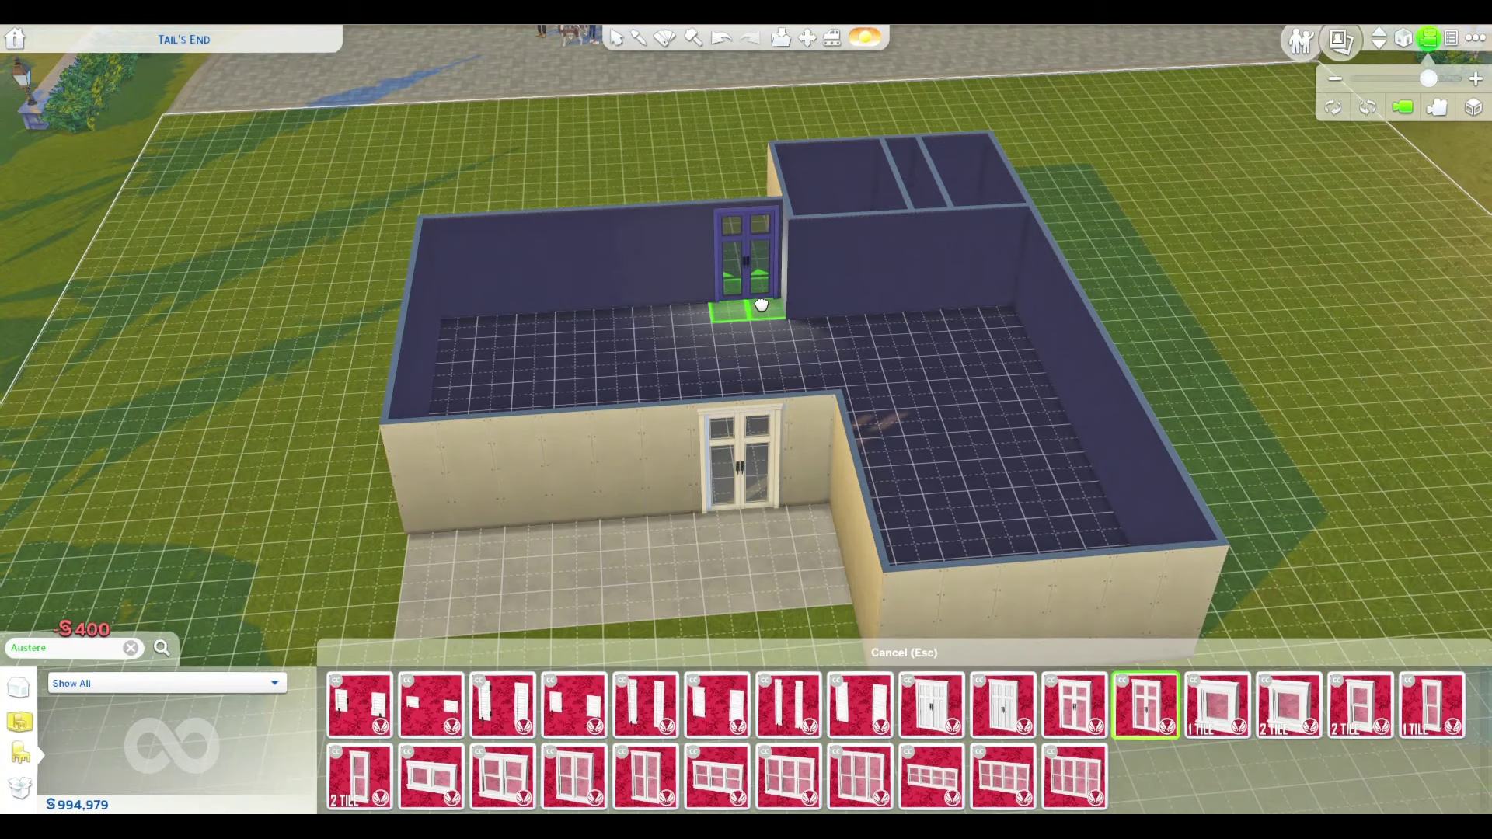
key("comma")
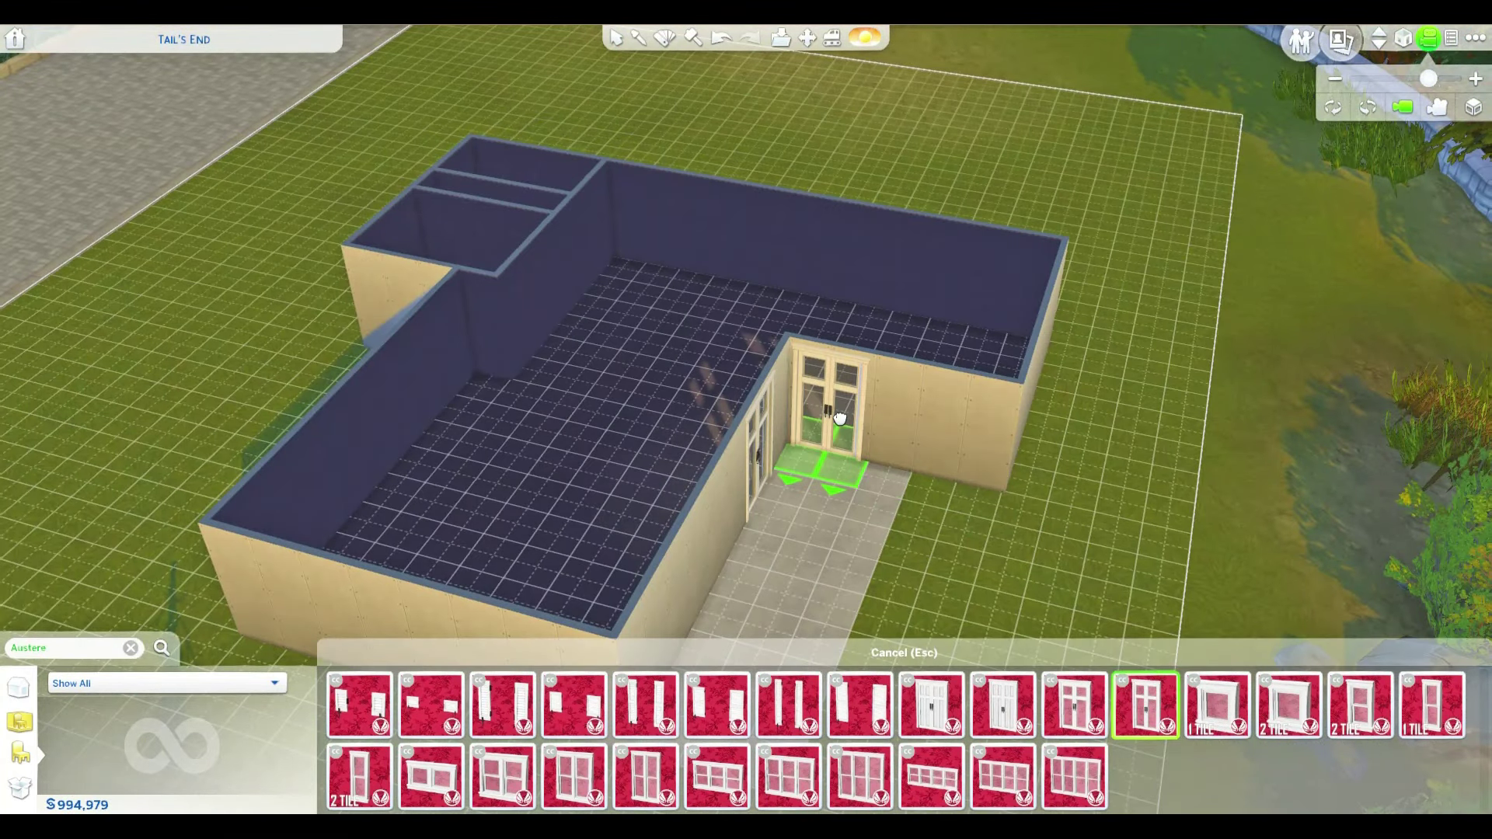
key("comma")
left_click(646, 776)
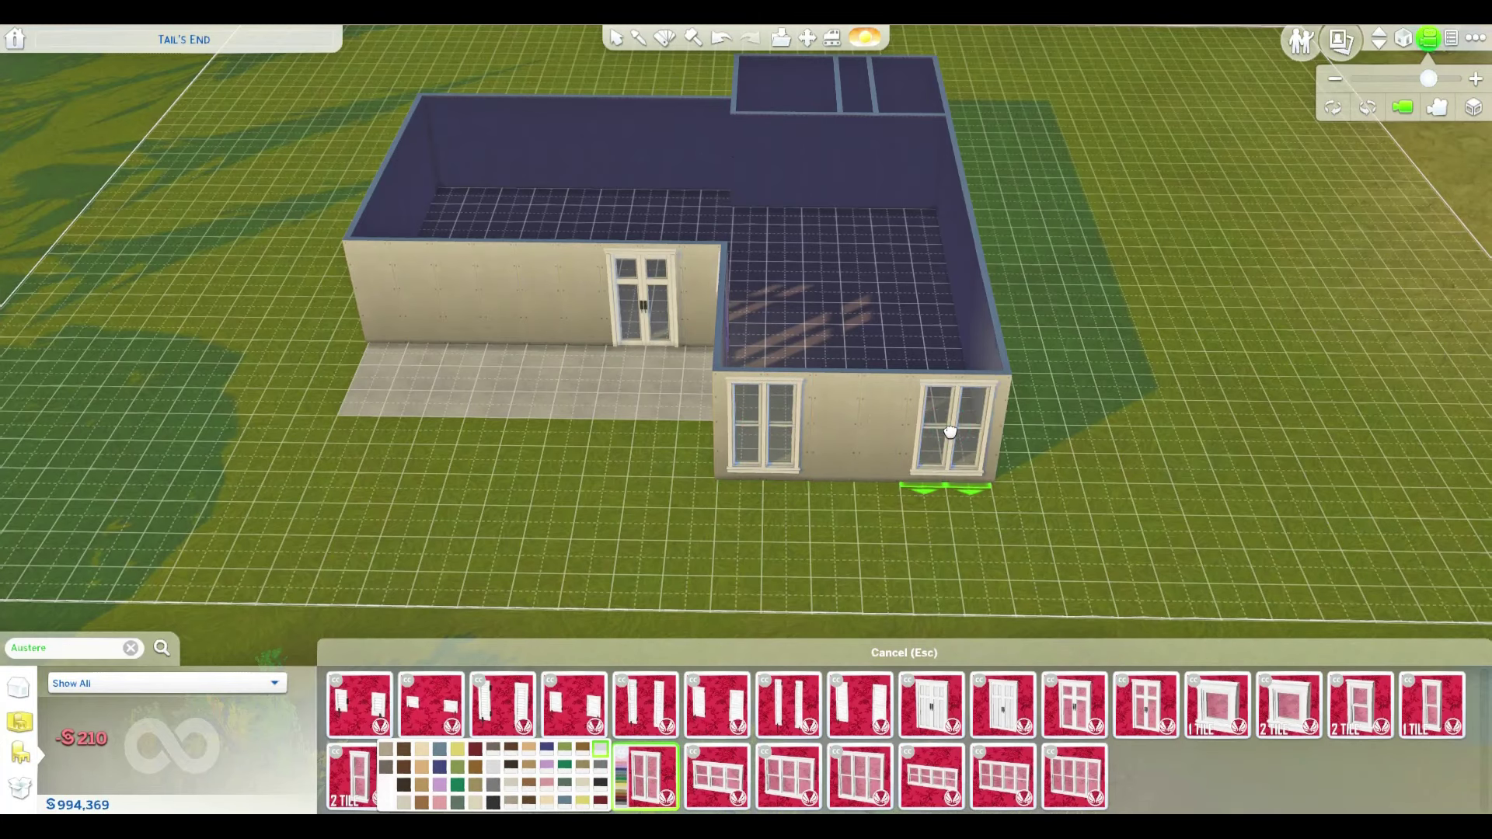
left_click(857, 775)
key("Escape")
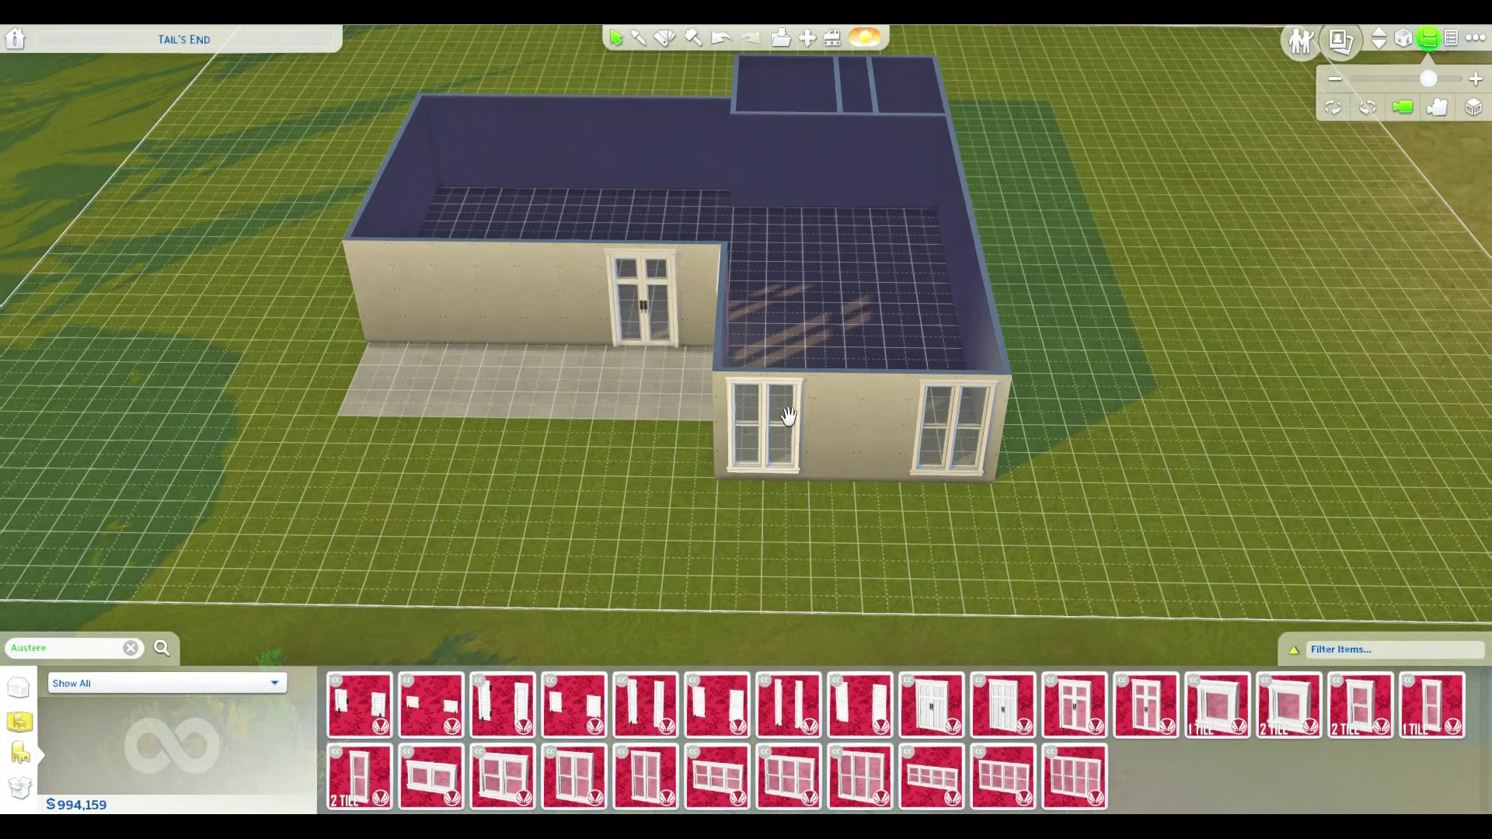
- Add narrow Austere windows along the back walls, working around the house
key("comma")
left_click(359, 776)
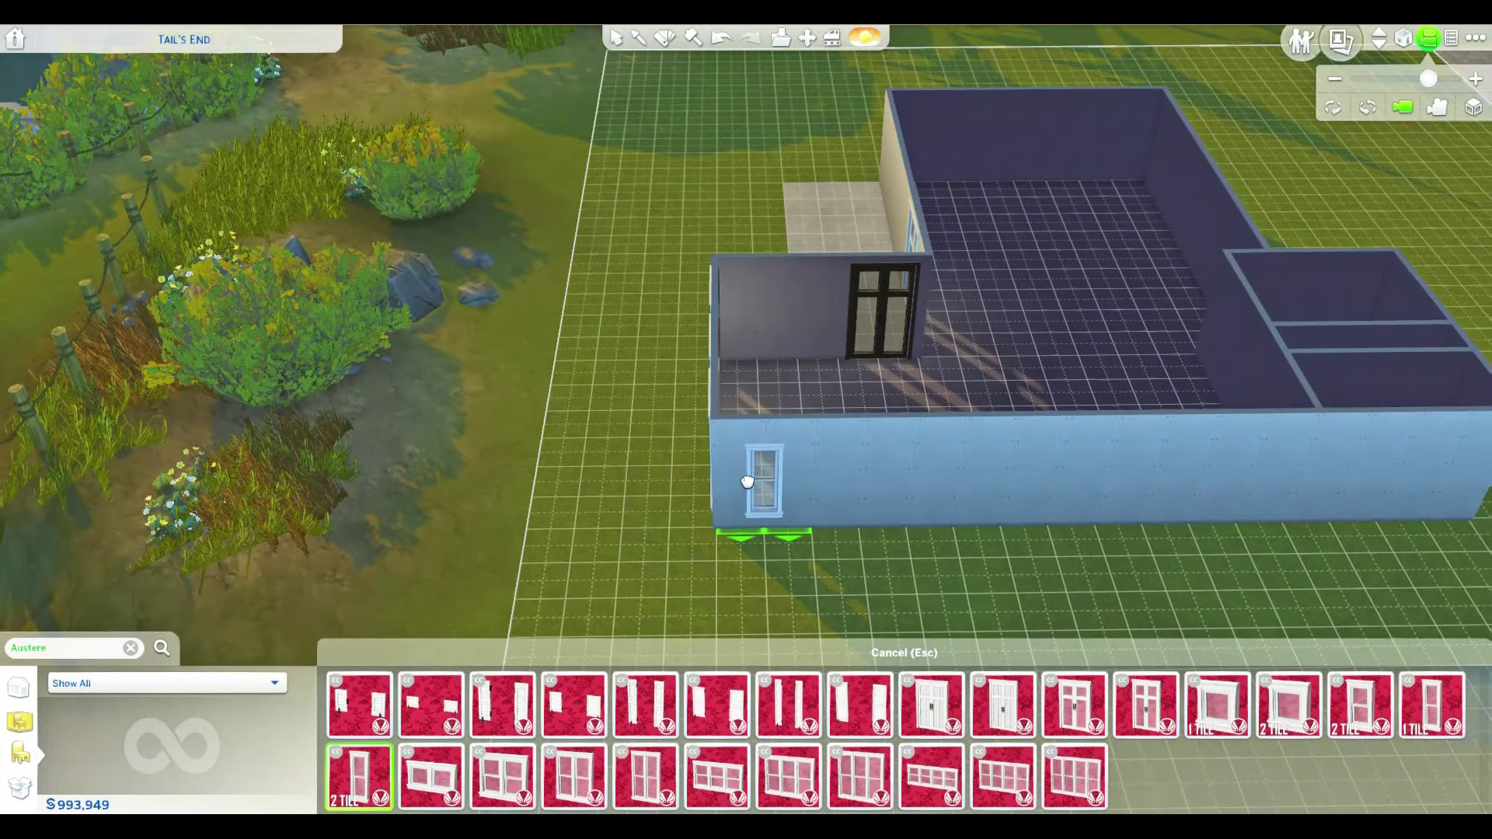
key("comma")
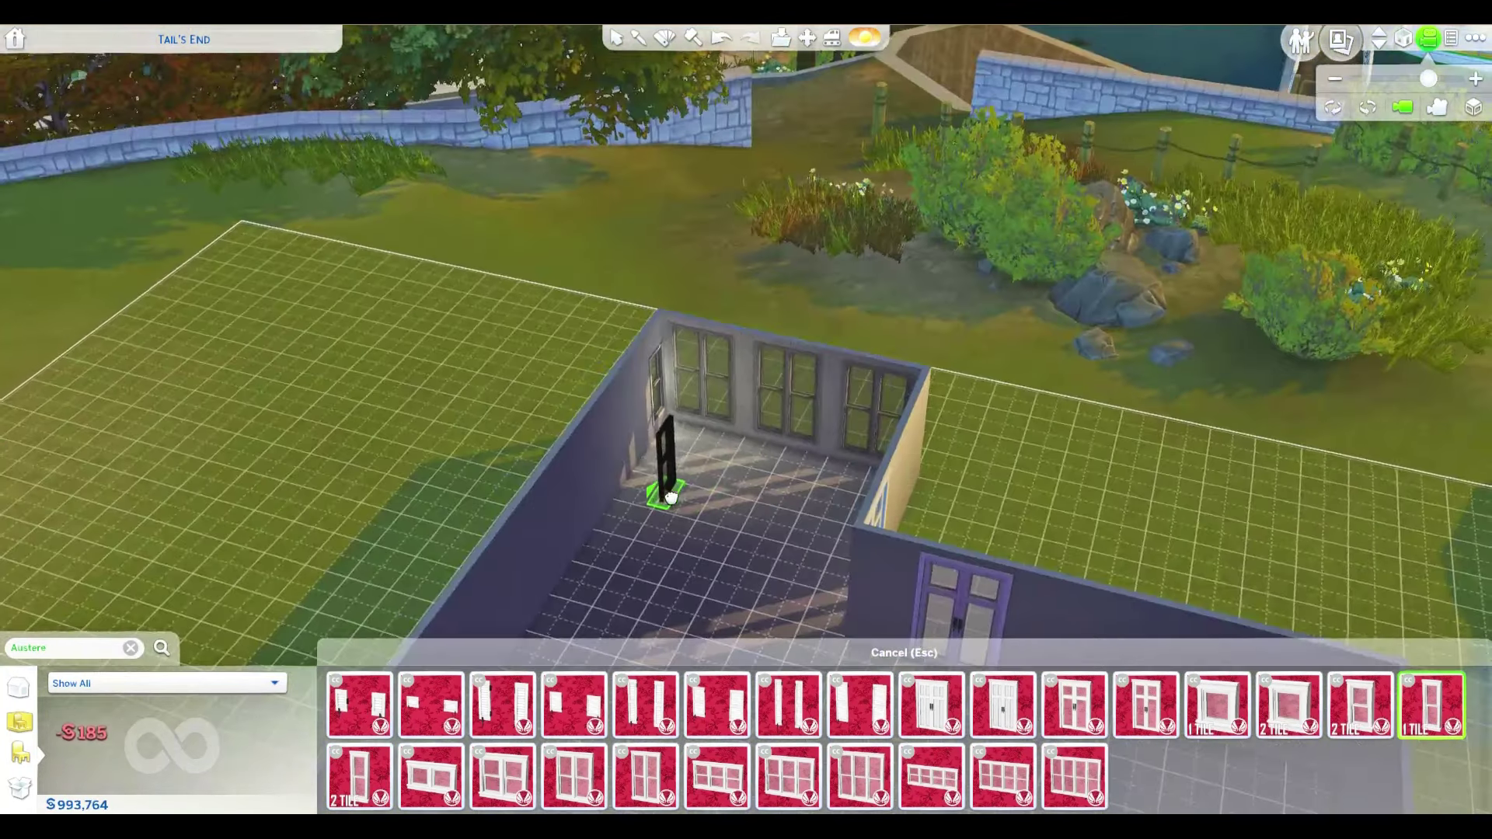
key("Escape")
left_click(647, 770)
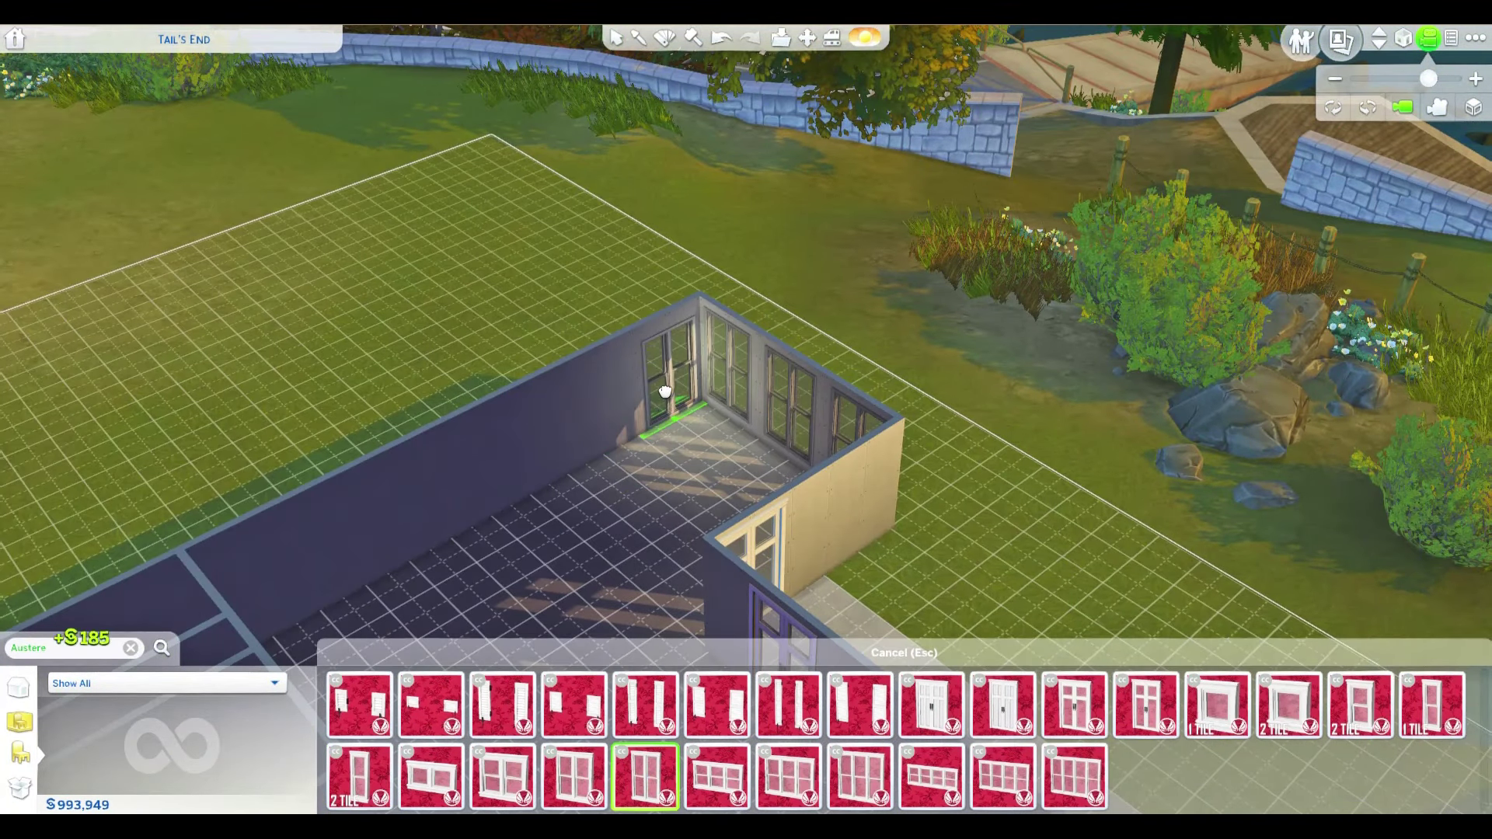
key("comma")
left_click(682, 499)
left_click(844, 336)
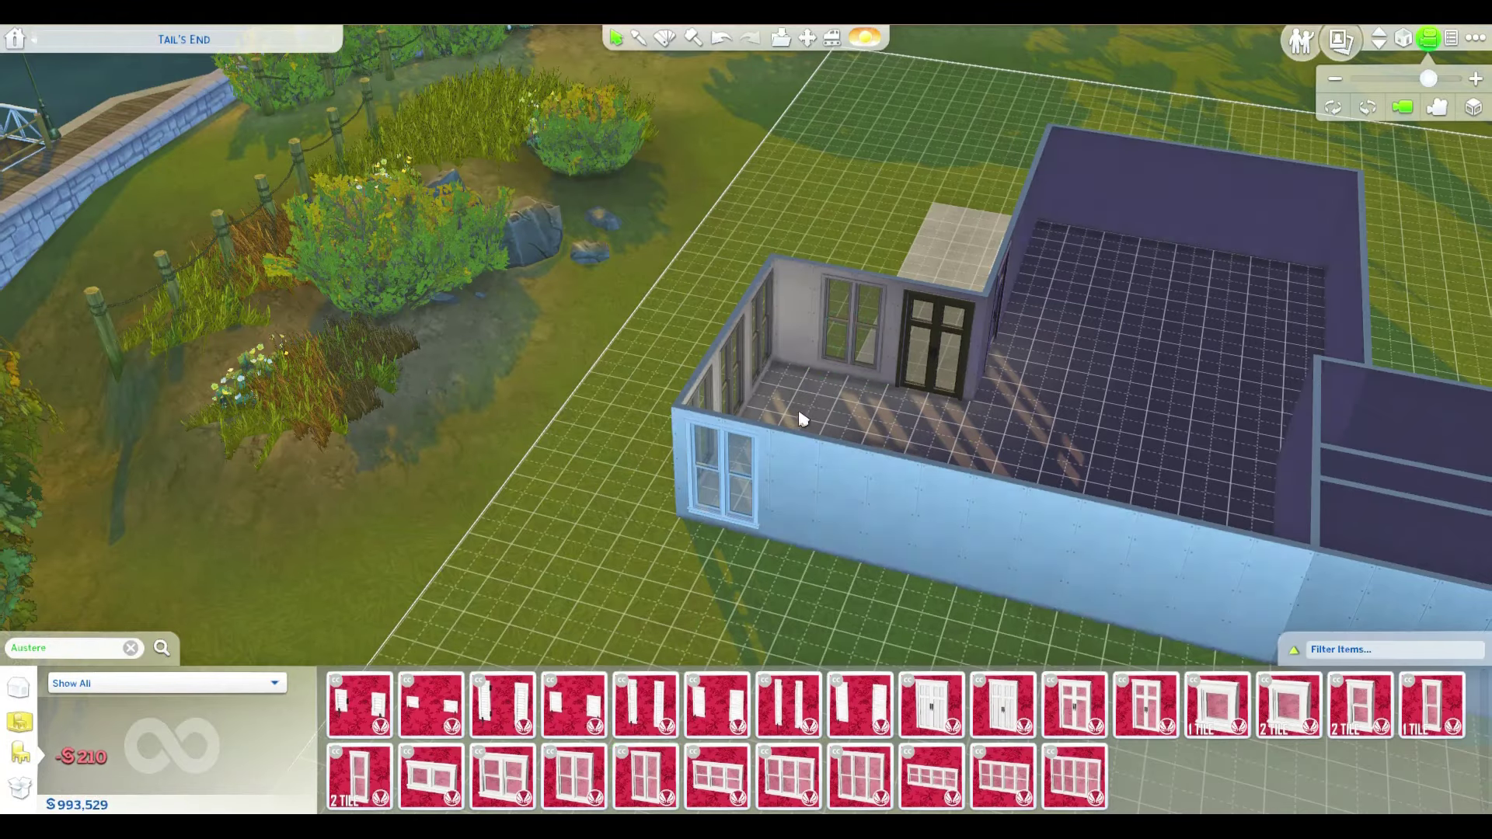
key("comma")
scroll(694, 447, "down", 2)
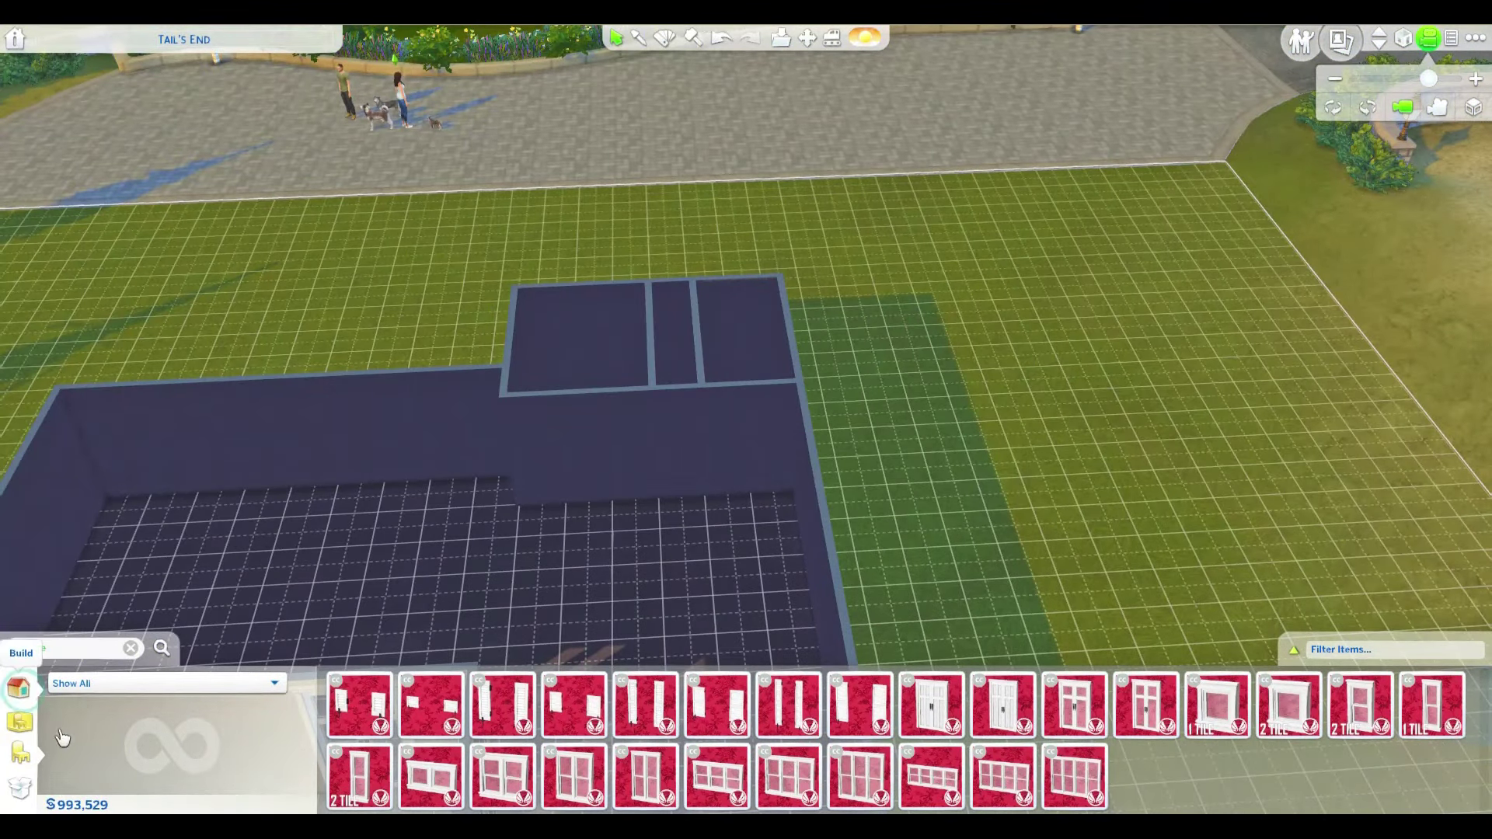
- Place the plain white Stark Front Door by the small rooms, plus a small-room door
left_click(19, 687)
left_click(157, 763)
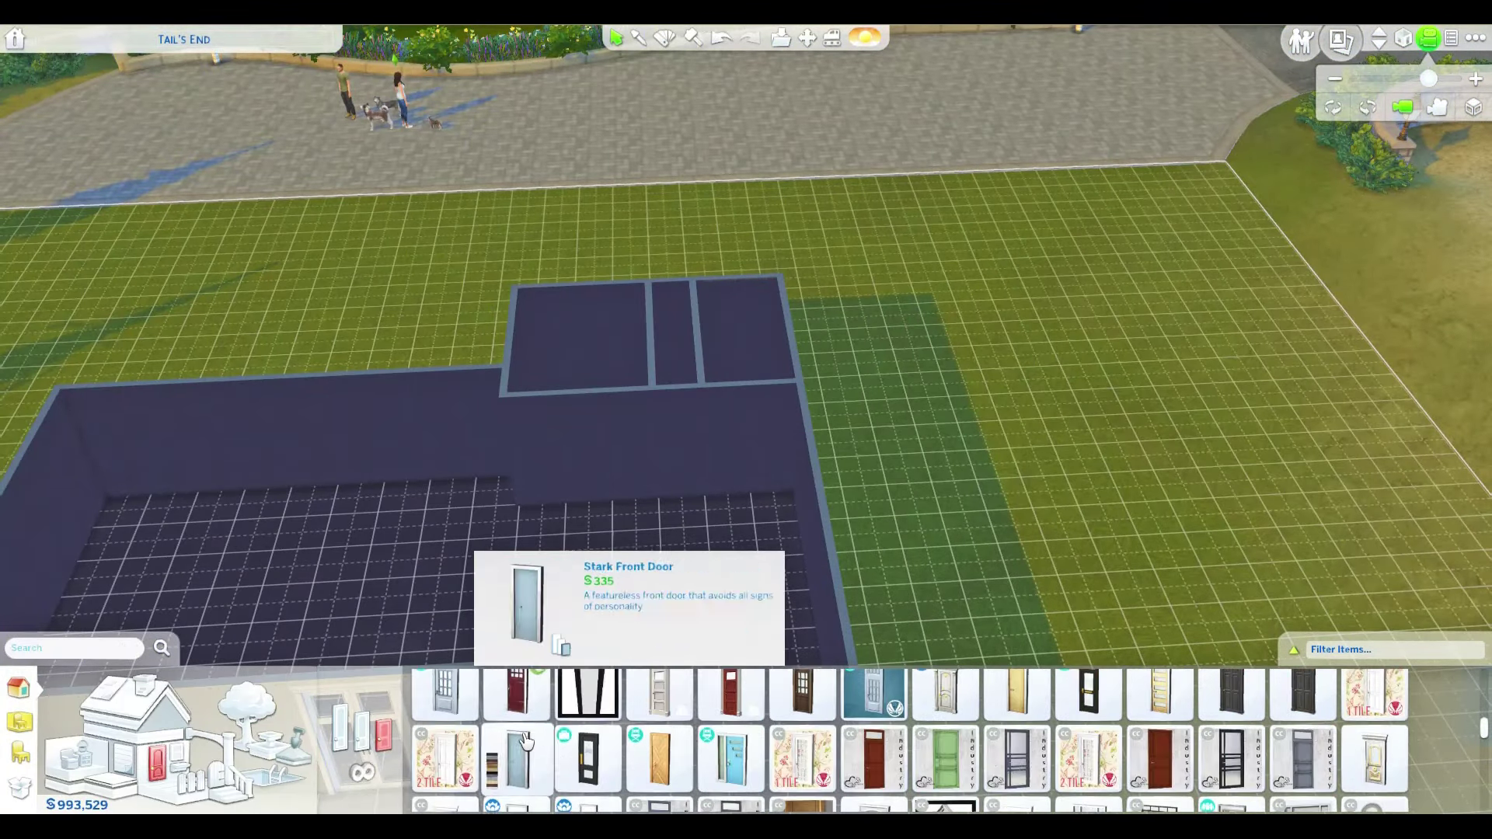
left_click(513, 700)
left_click(749, 490)
key("comma")
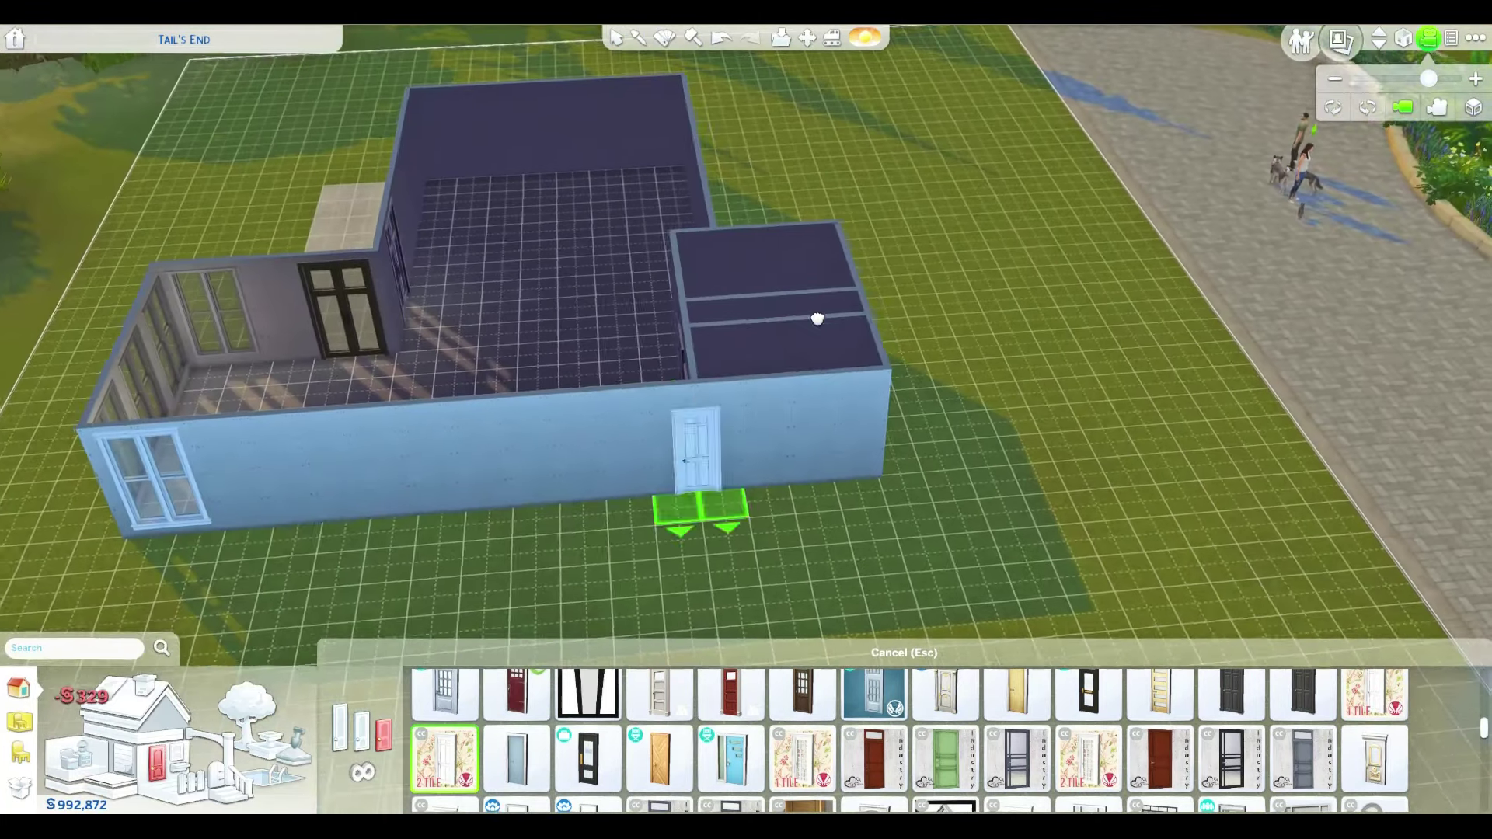
scroll(1131, 250, "up", 2)
left_click(874, 330)
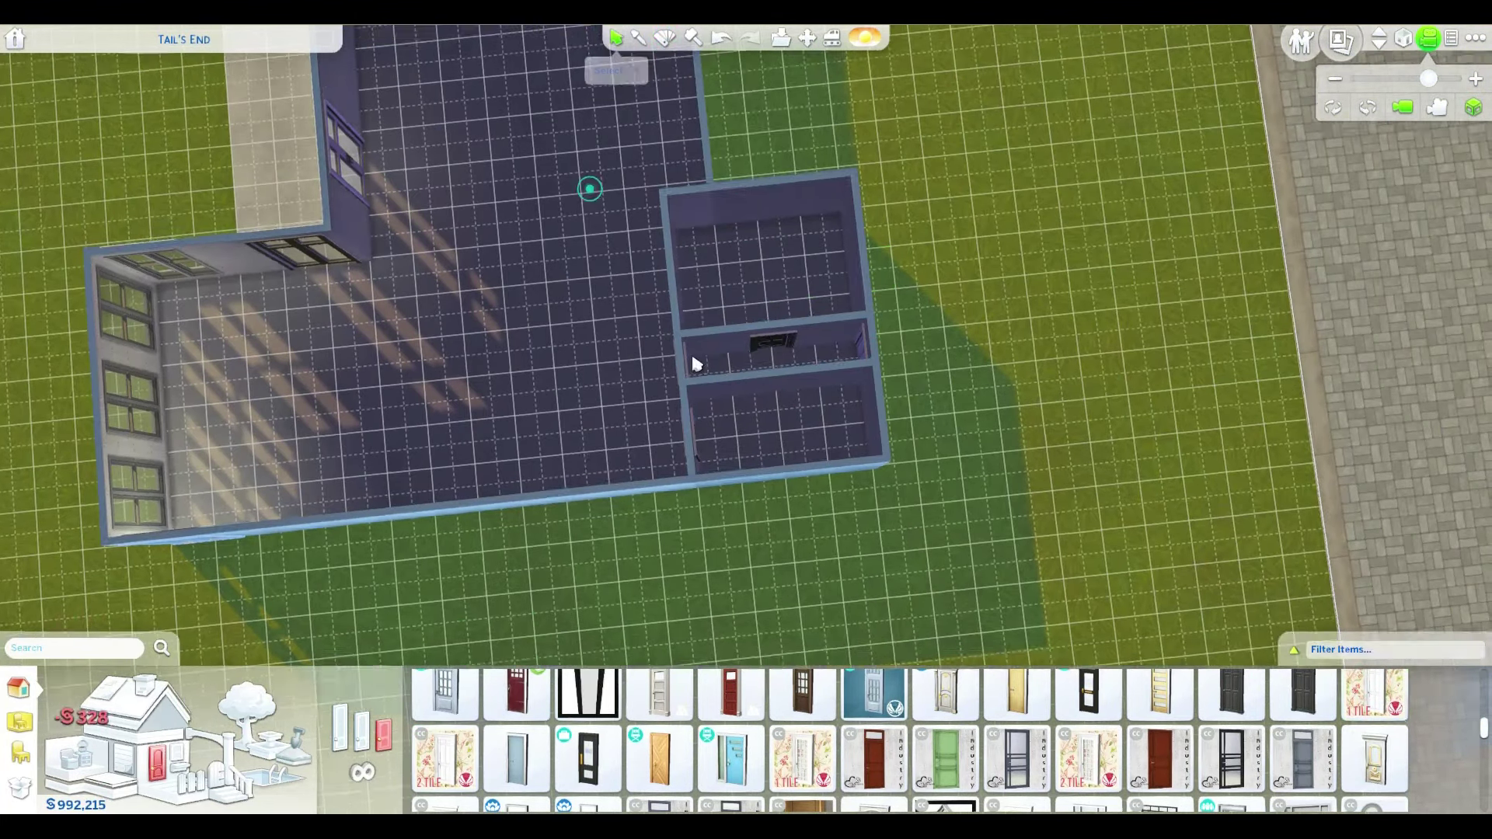
key("comma")
scroll(889, 349, "down", 3)
- Place eight small recessed ceiling lights around the L-shaped room
left_click(224, 690)
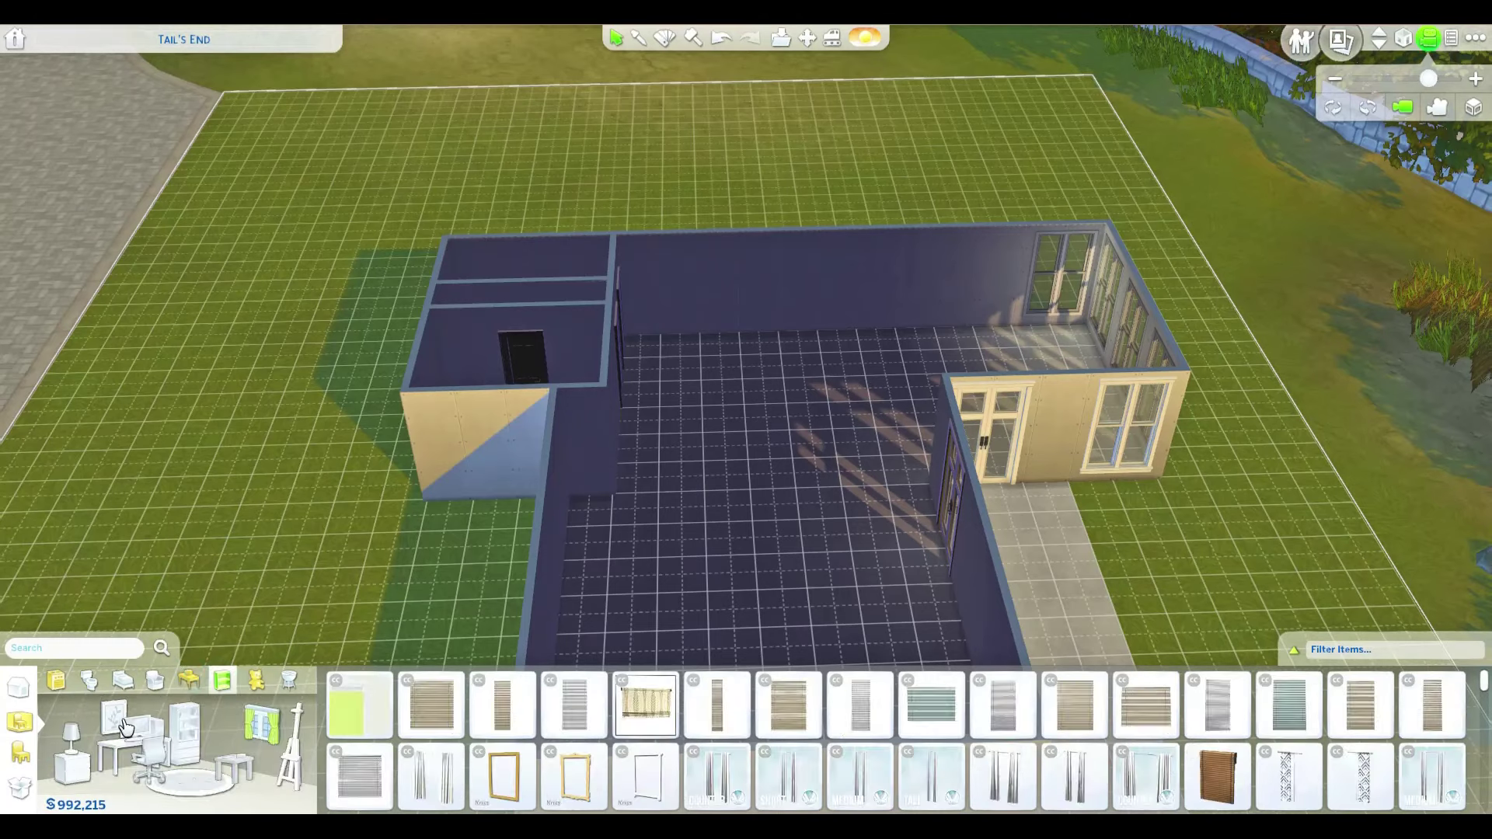
left_click(106, 709)
left_click(645, 705)
left_click(1062, 220)
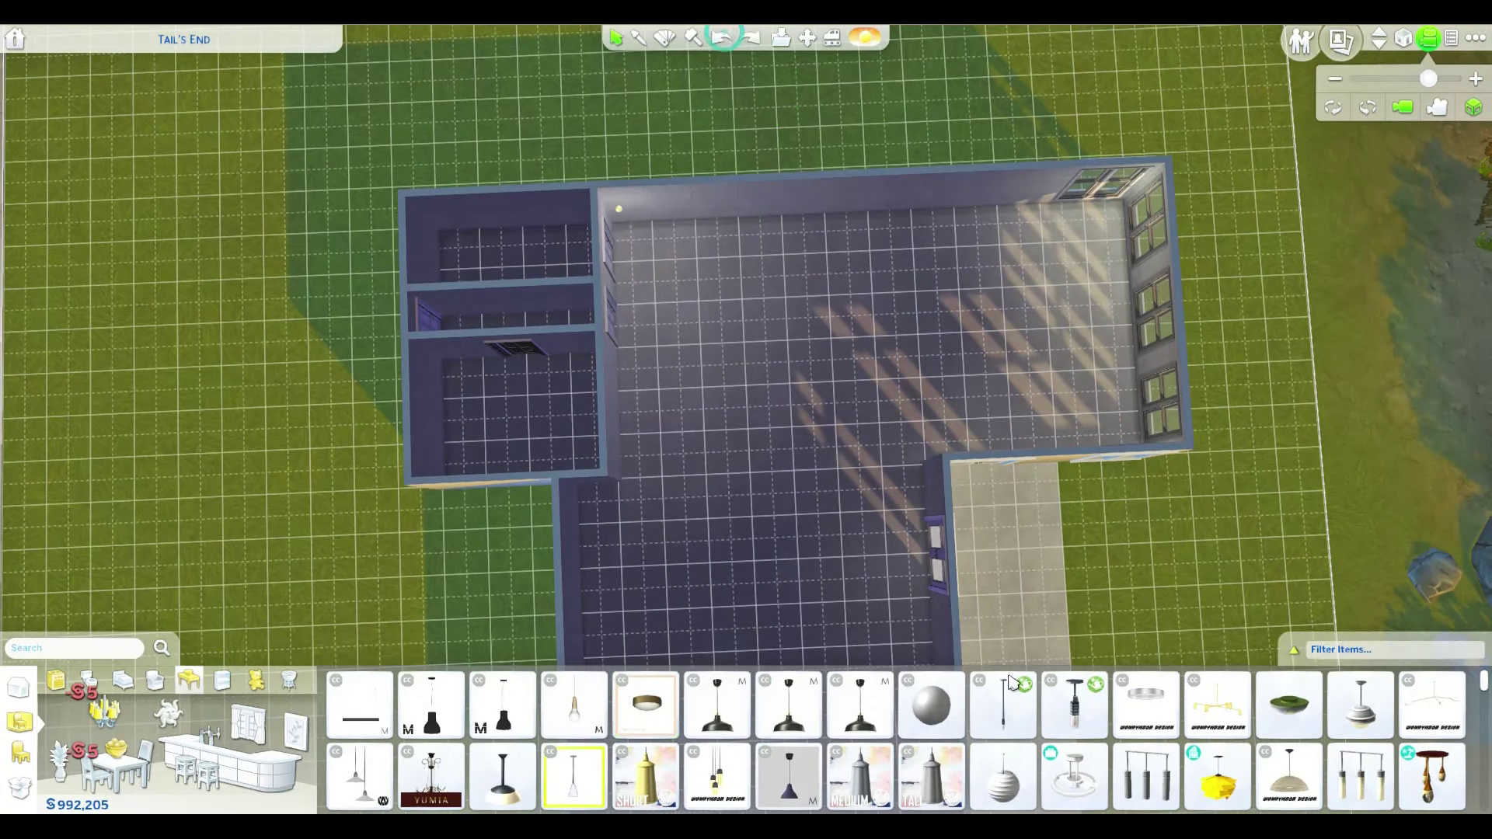
left_click(1099, 299)
left_click(945, 467)
left_click(610, 507)
left_click(760, 239)
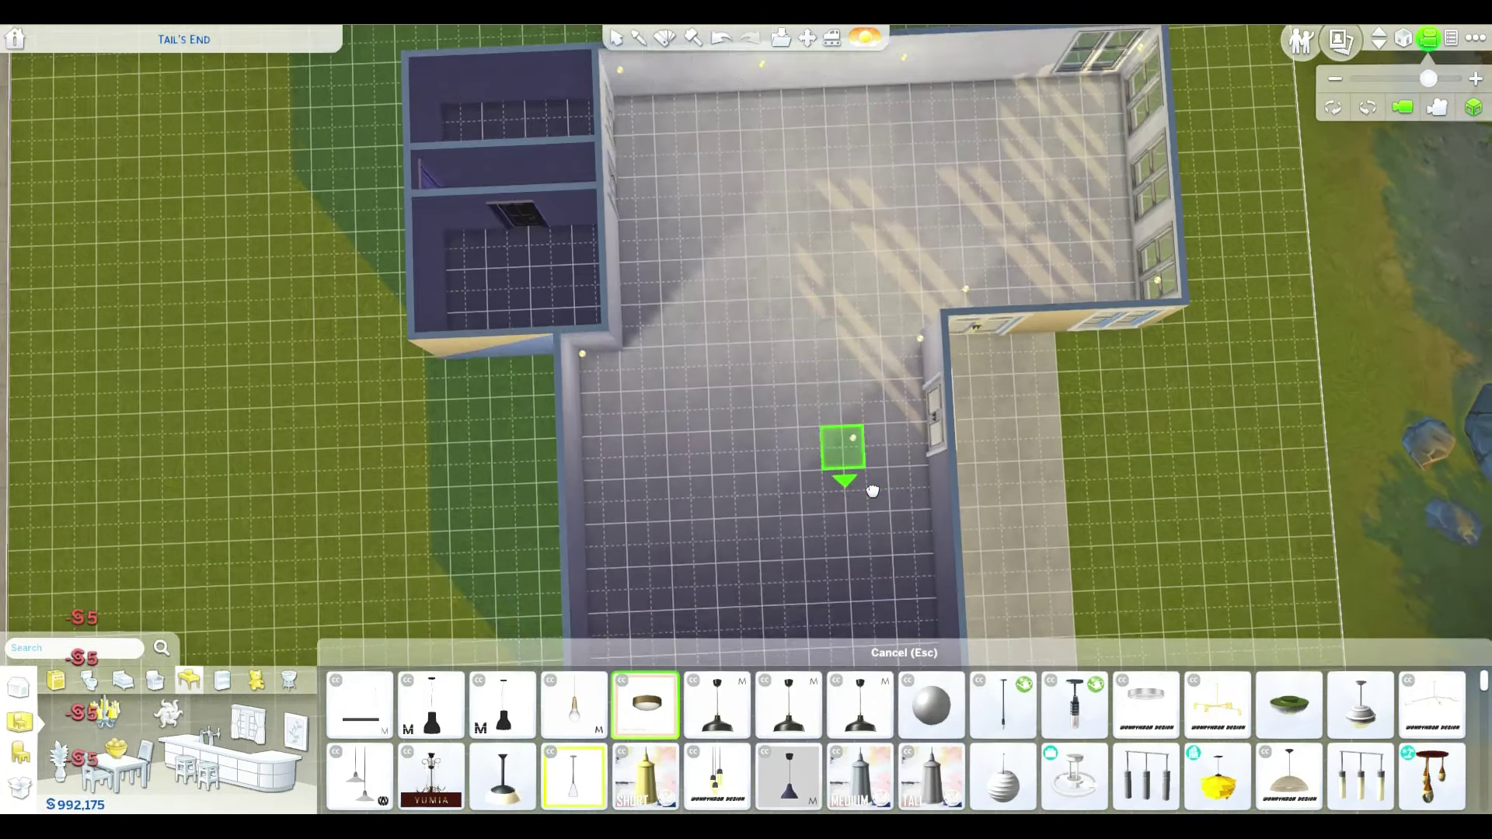
left_click(630, 489)
left_click(626, 417)
left_click(906, 239)
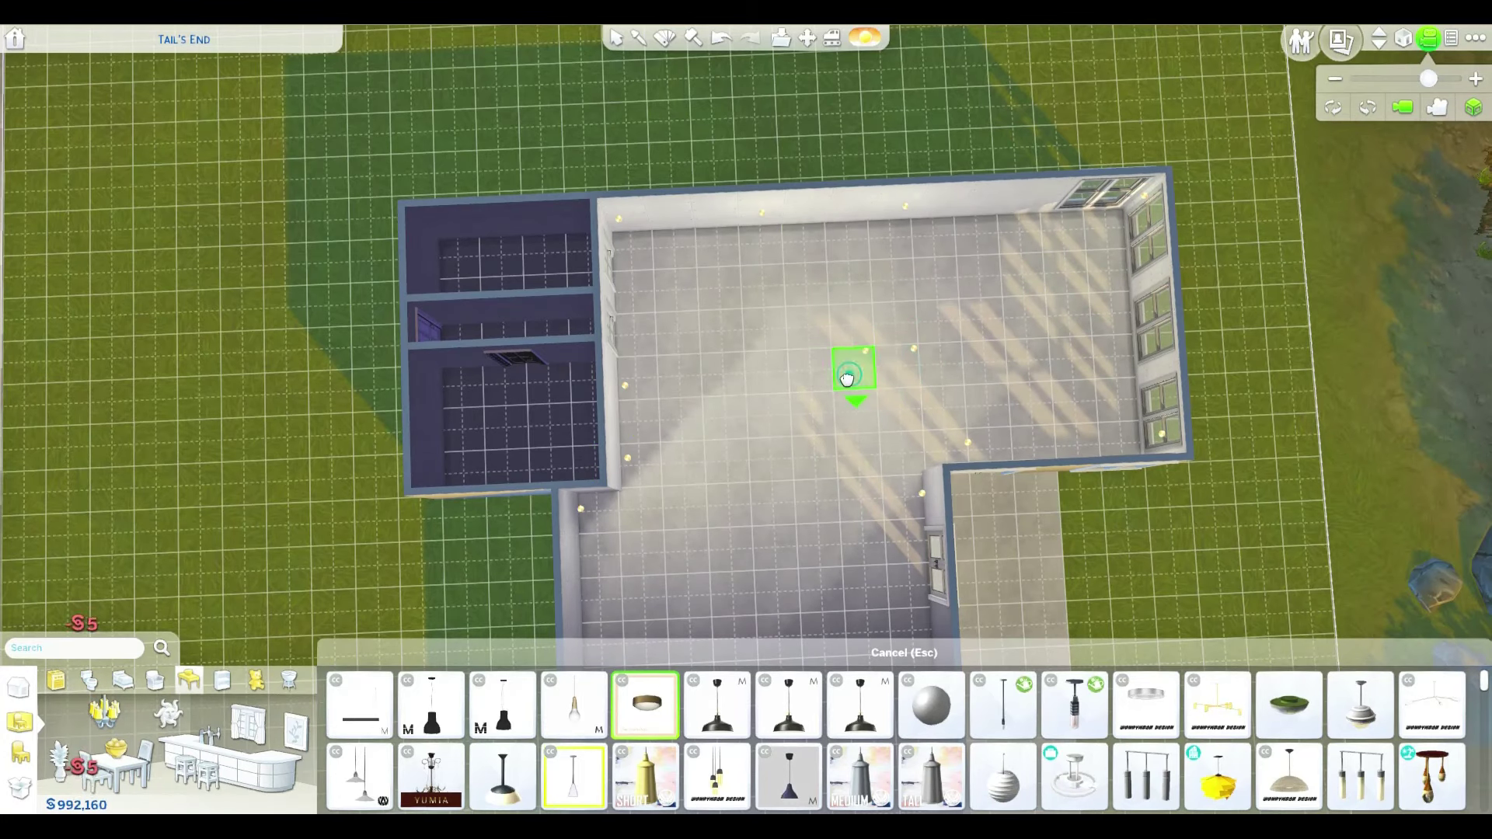
left_click(1472, 104)
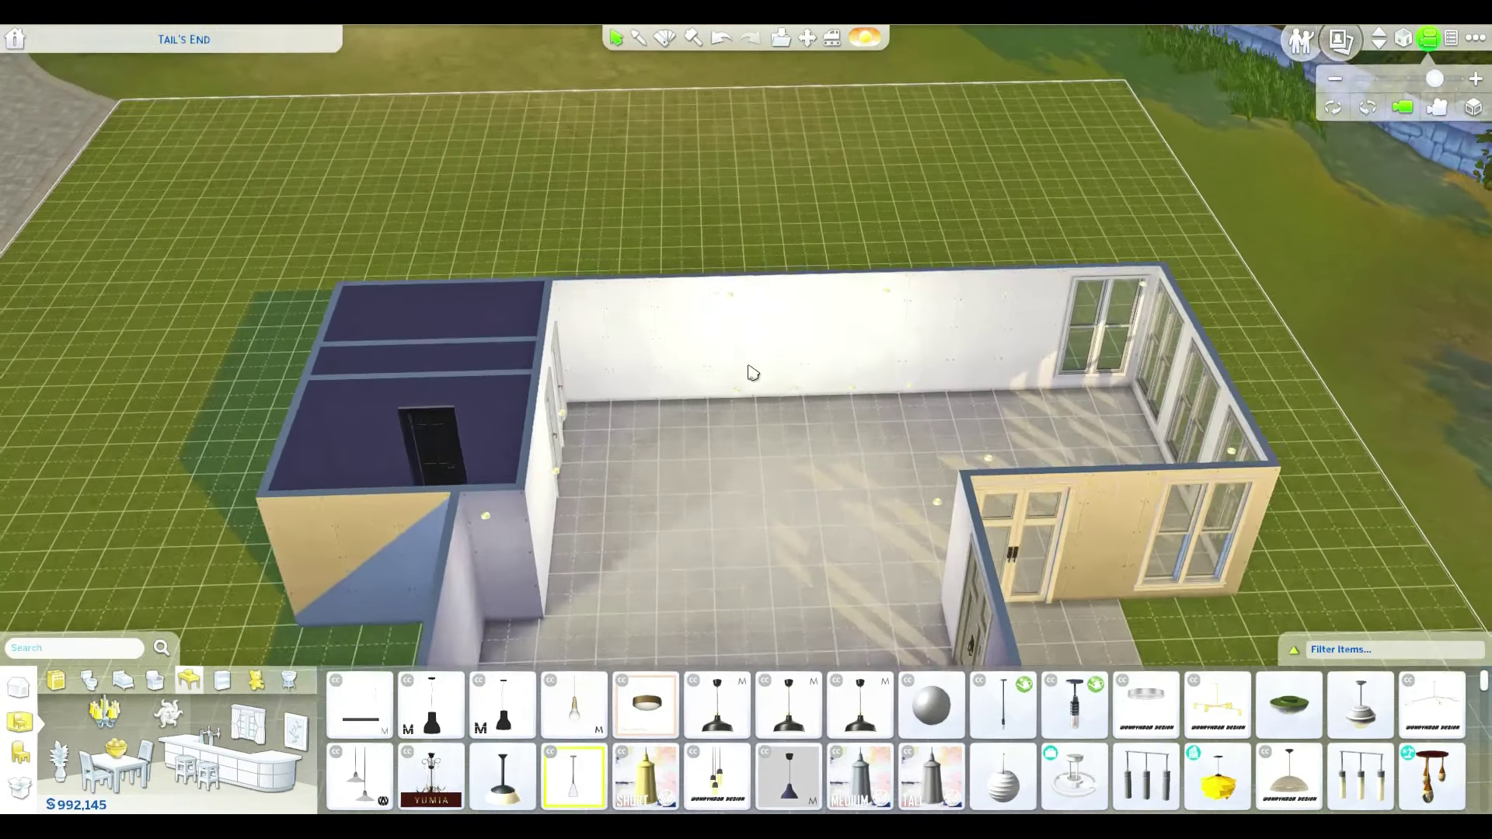
- Apply white trim panelling to the walls and light grey wooden planks to the whole floor
left_click(19, 687)
left_click(126, 764)
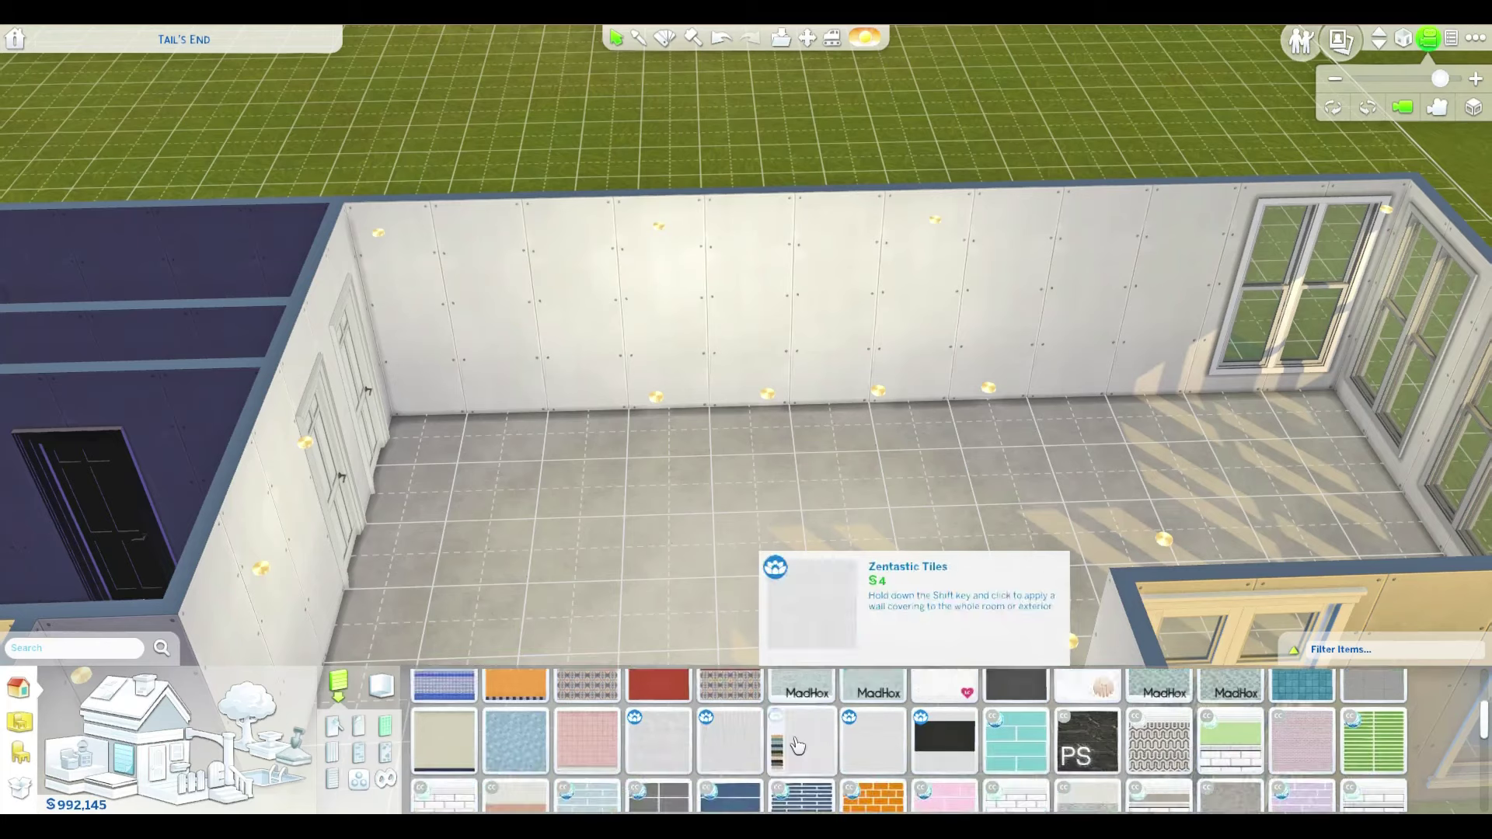
scroll(769, 746, "down", 3)
scroll(991, 746, "down", 3)
scroll(1043, 755, "down", 3)
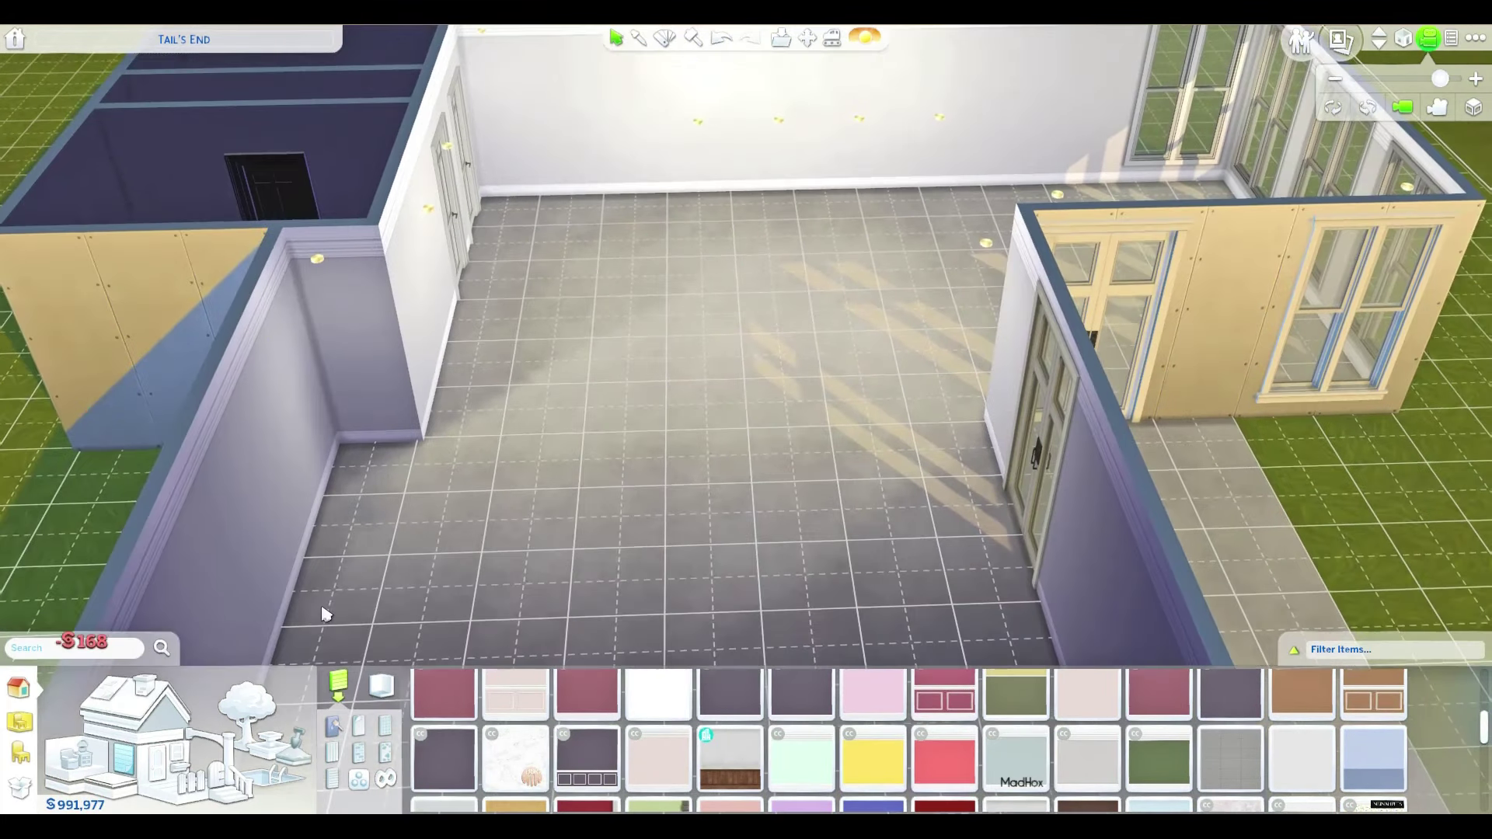
left_click(117, 802)
scroll(552, 763, "down", 5)
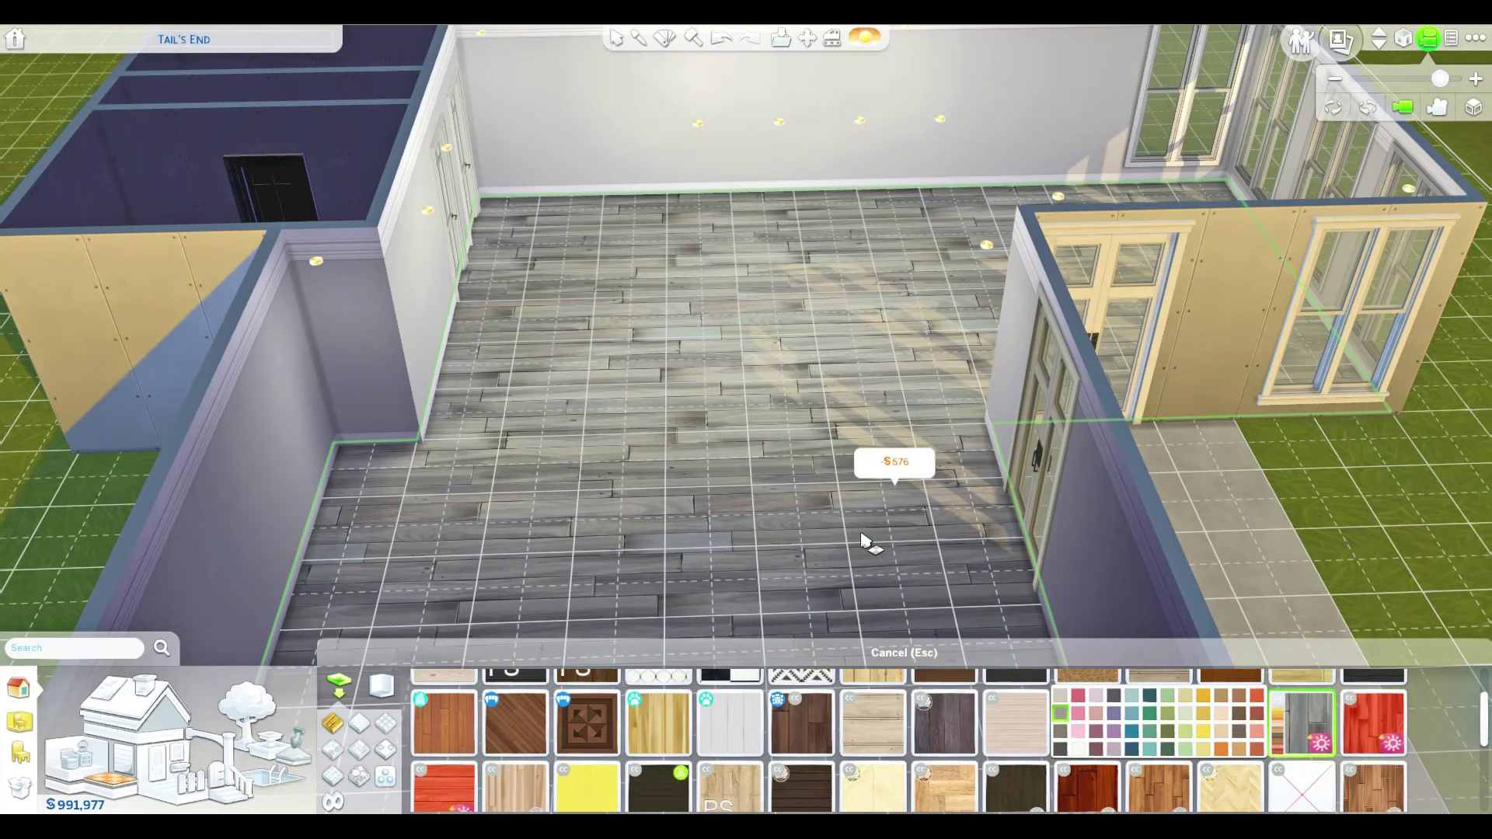
scroll(1105, 734, "down", 1)
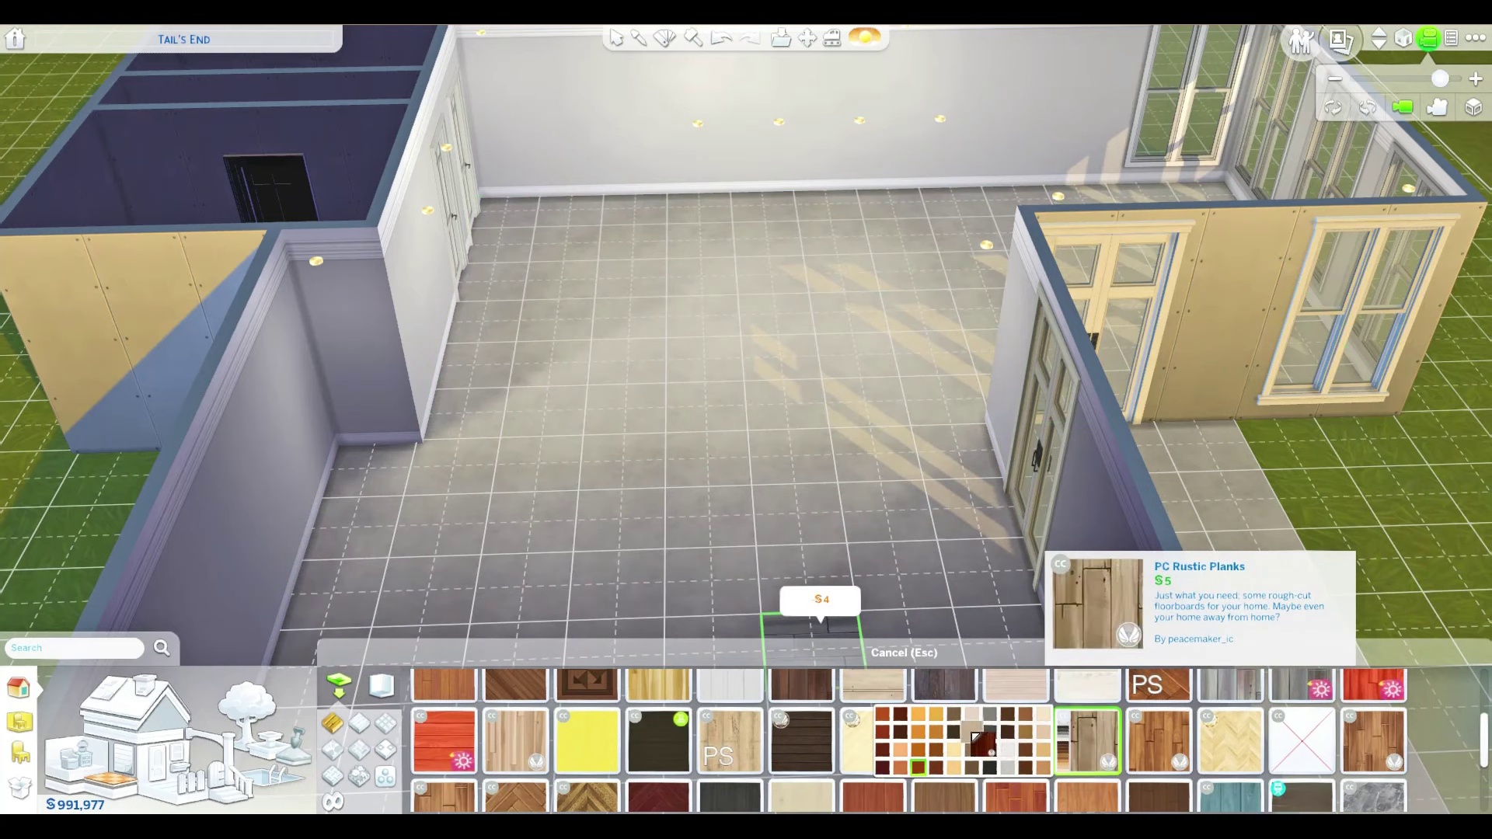
key("shift")
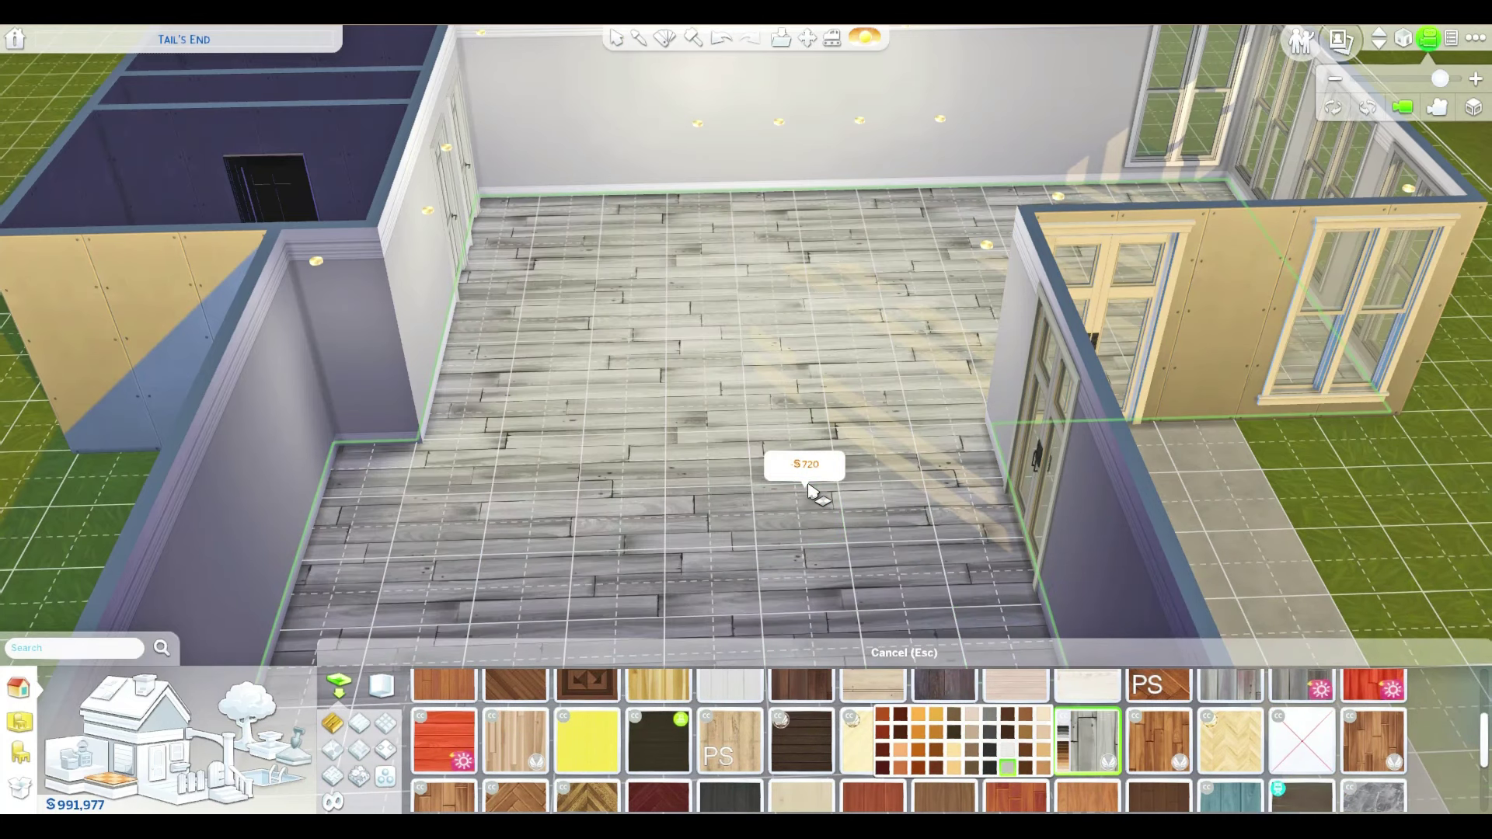
left_click(1160, 741)
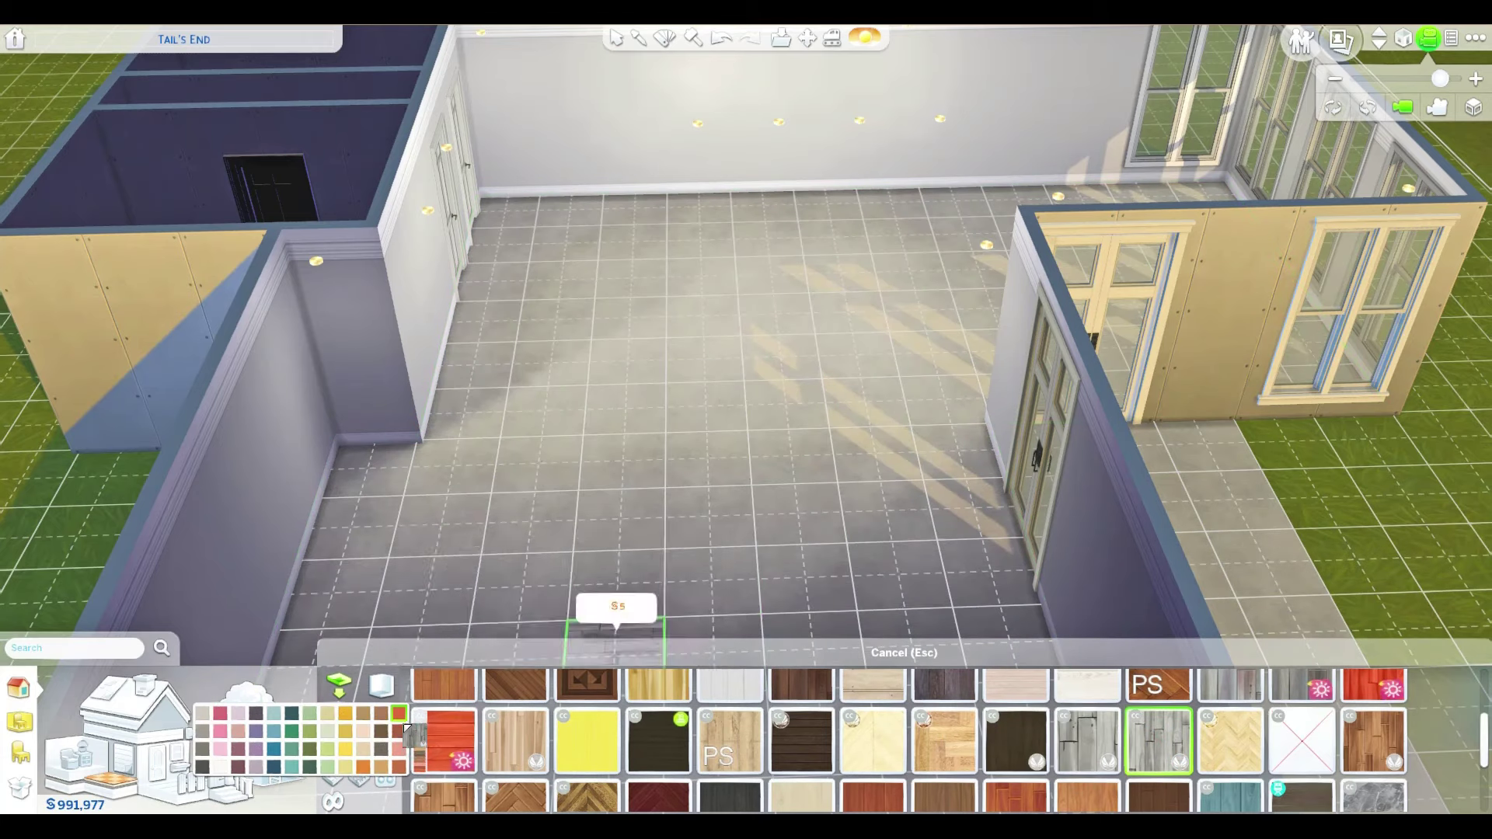
left_click(381, 746)
left_click(200, 731)
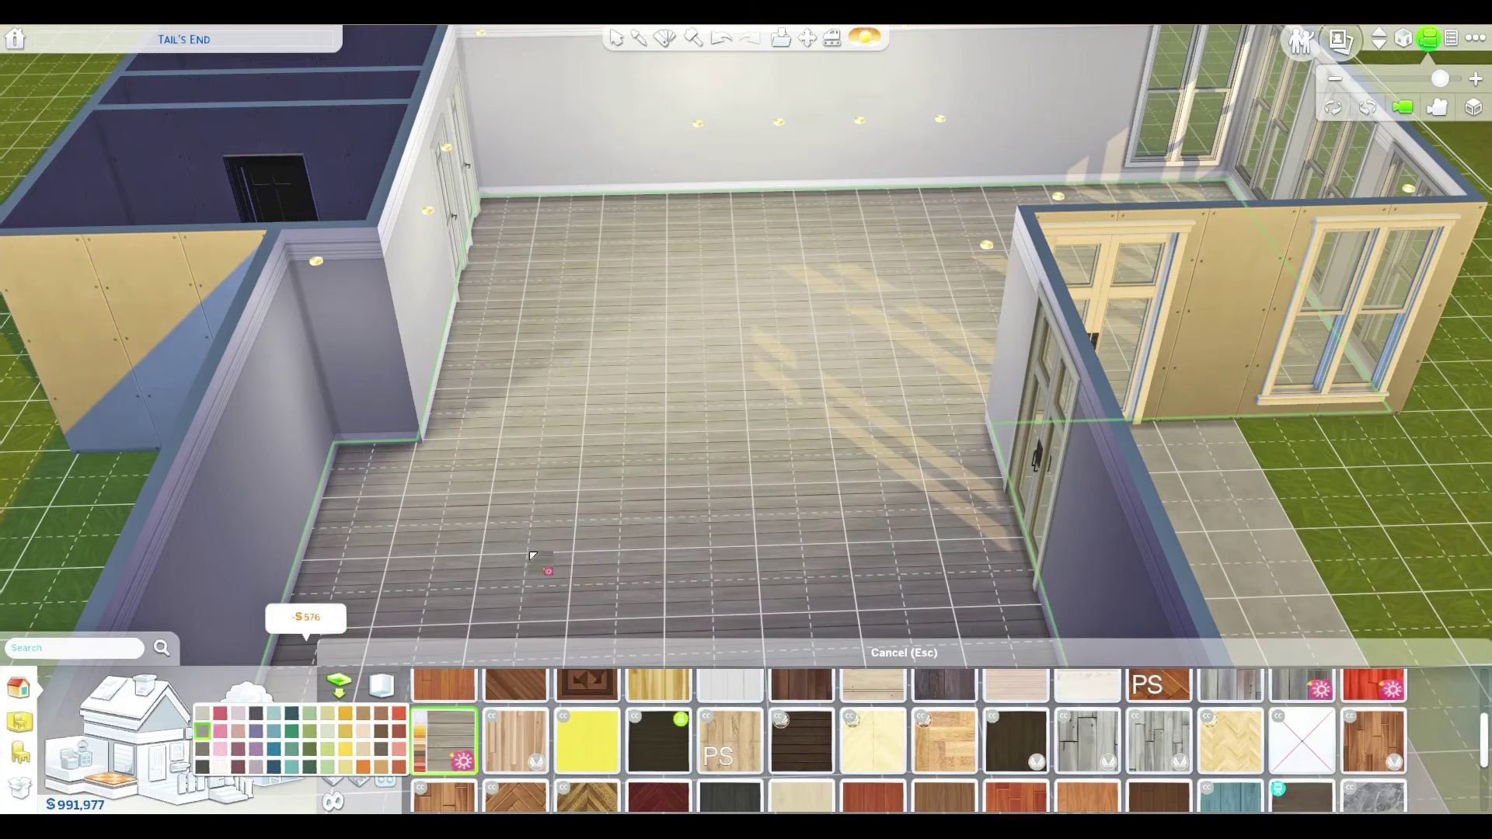
scroll(703, 353, "down", 3)
scroll(255, 291, "up", 3)
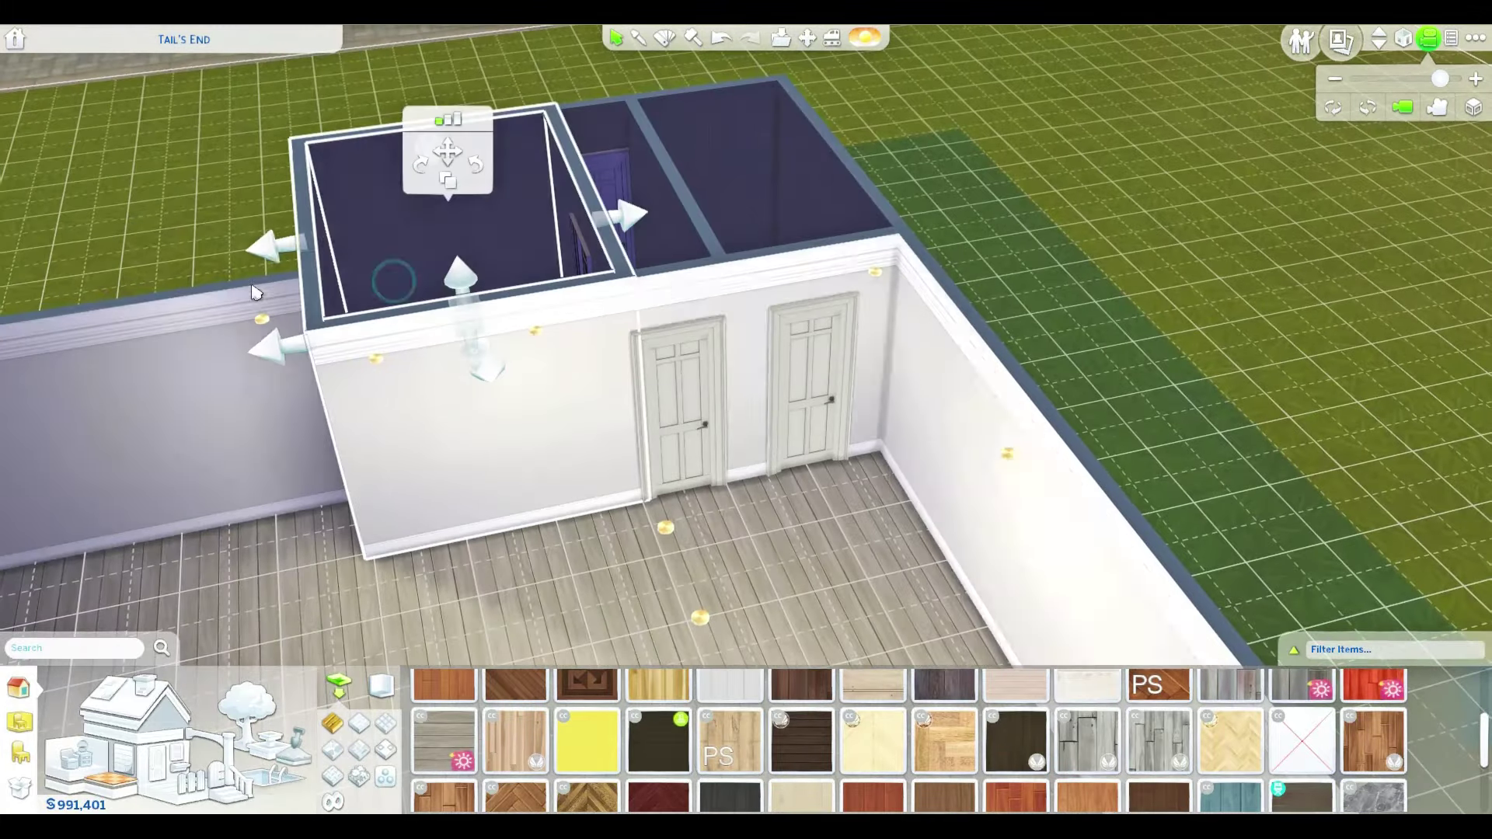
- Adjust the small side room and move its door to a new spot
left_click(401, 160)
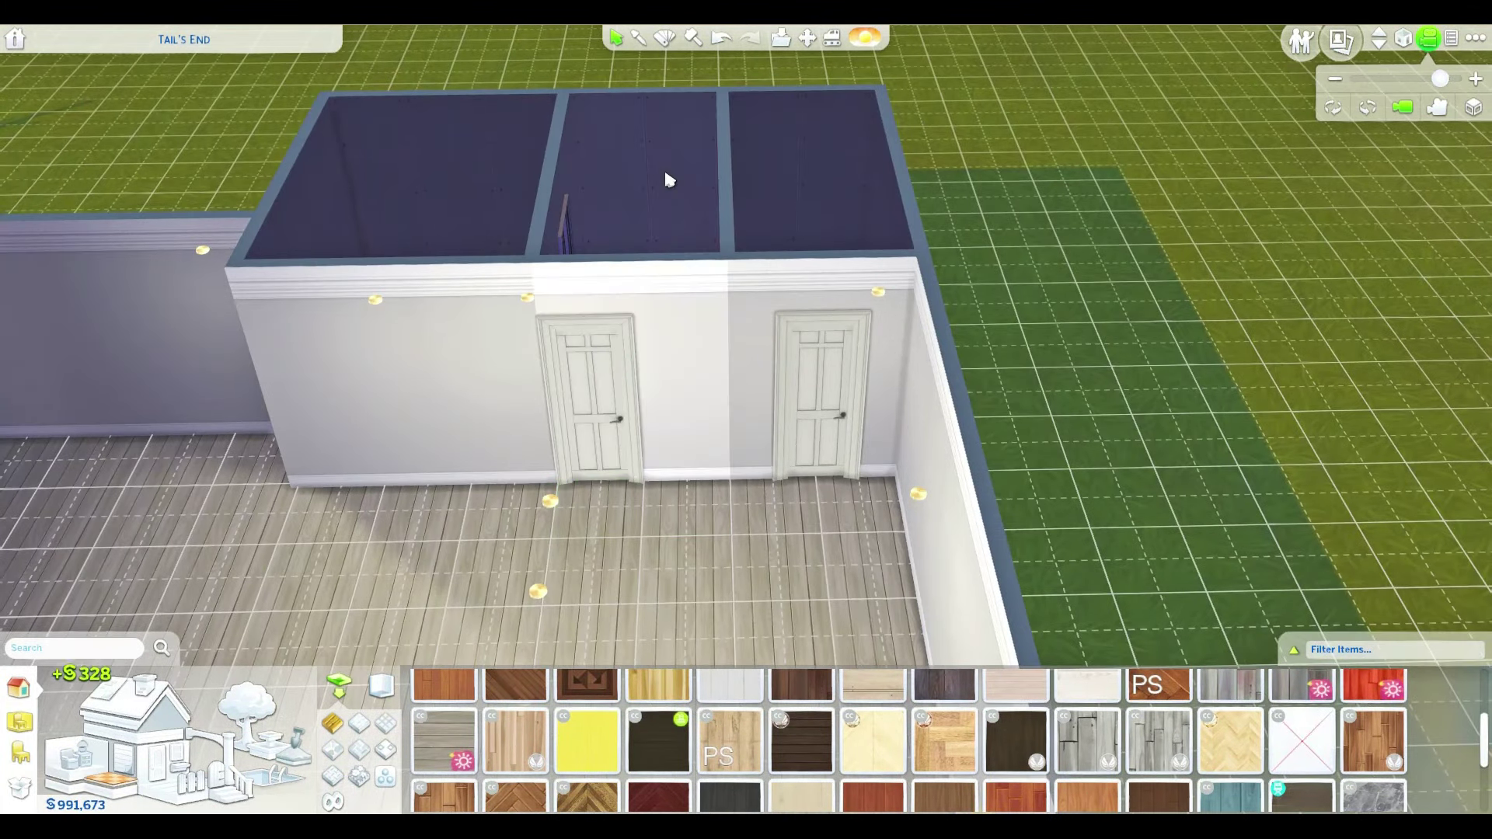
left_click(592, 390)
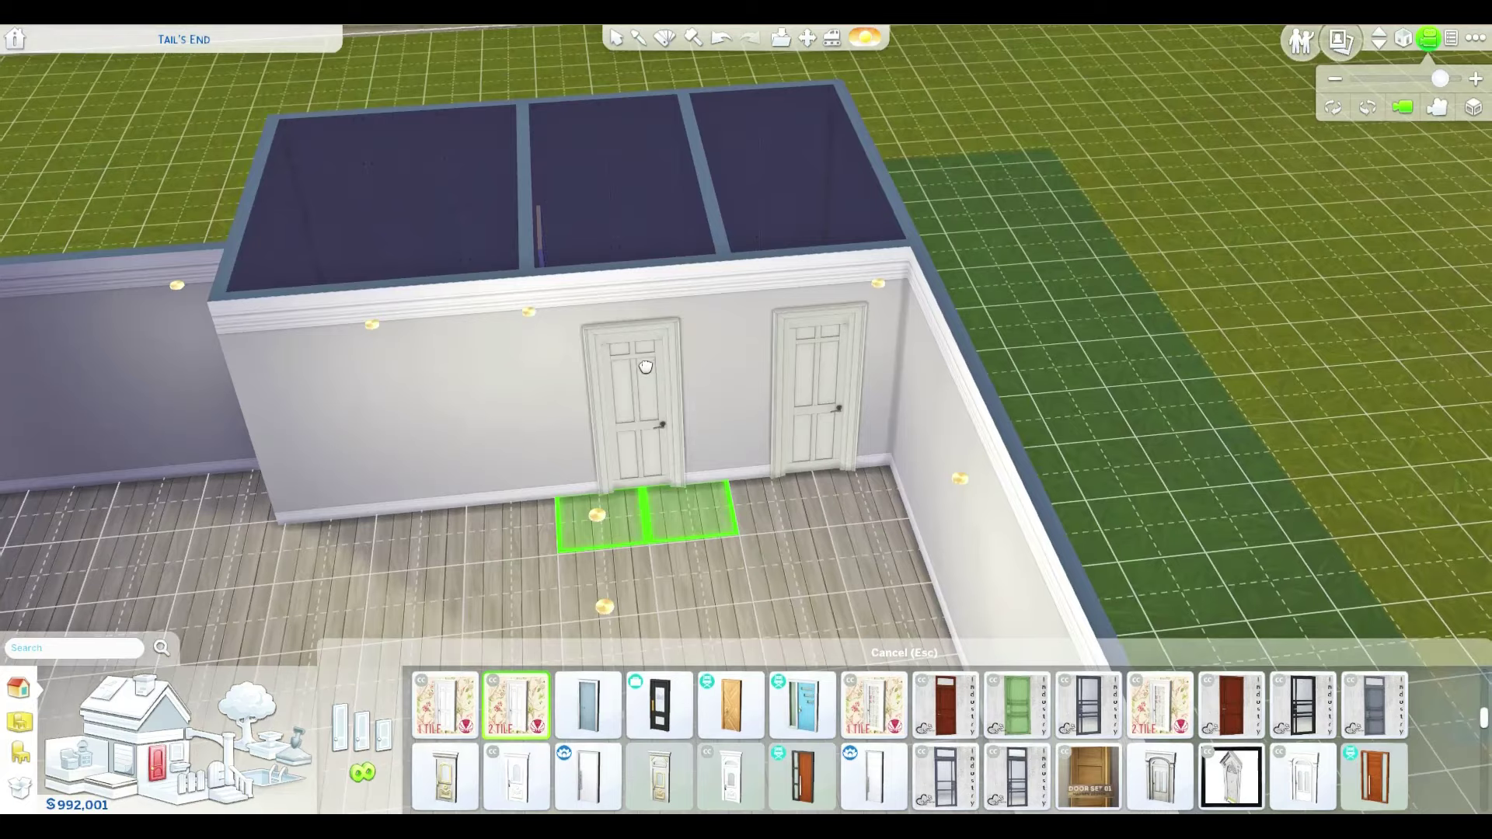
left_click(644, 368)
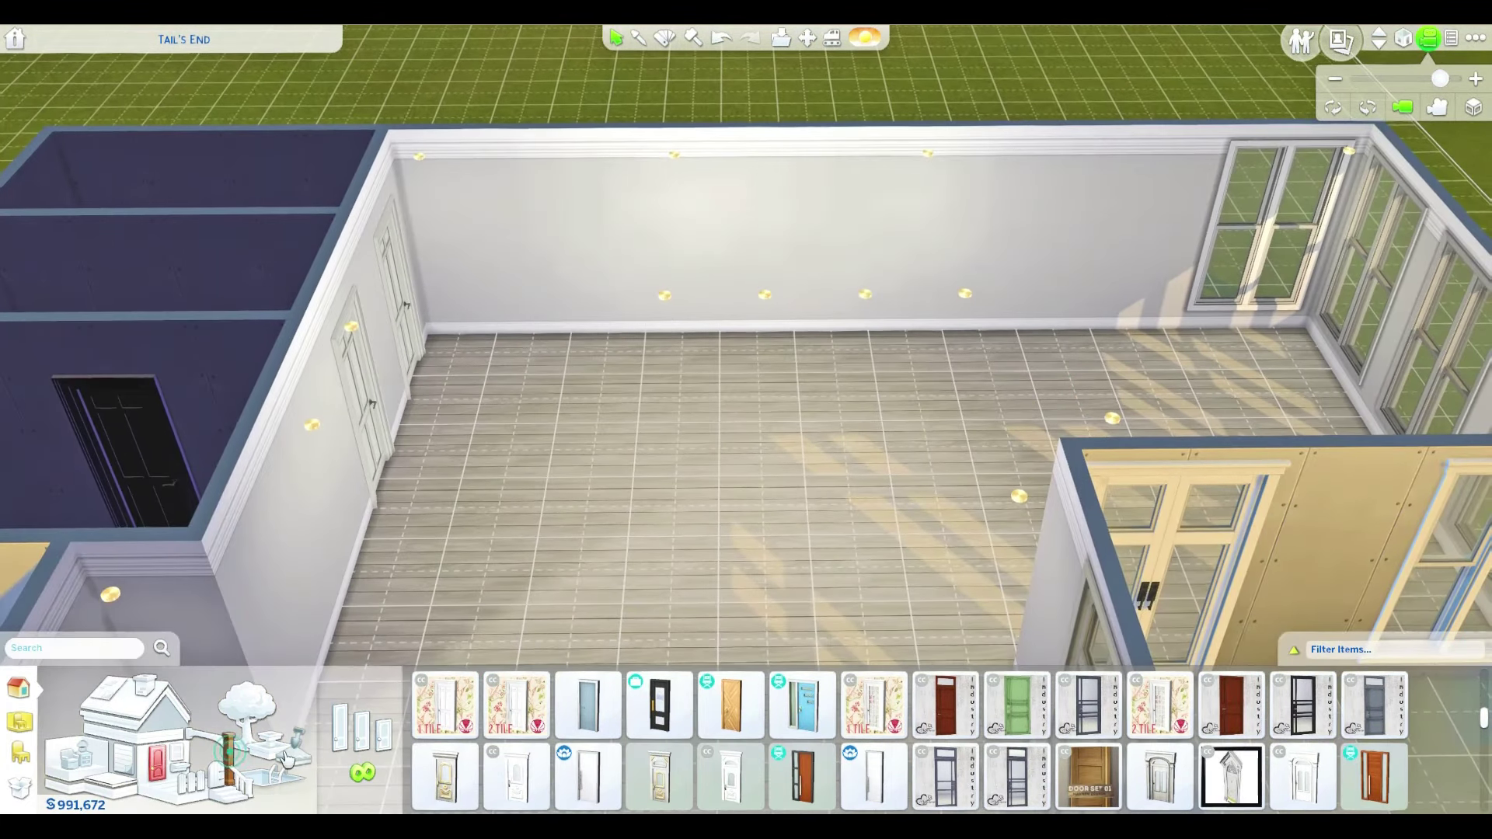
- Choose a hexagonal column for the entryway corner
left_click(285, 758)
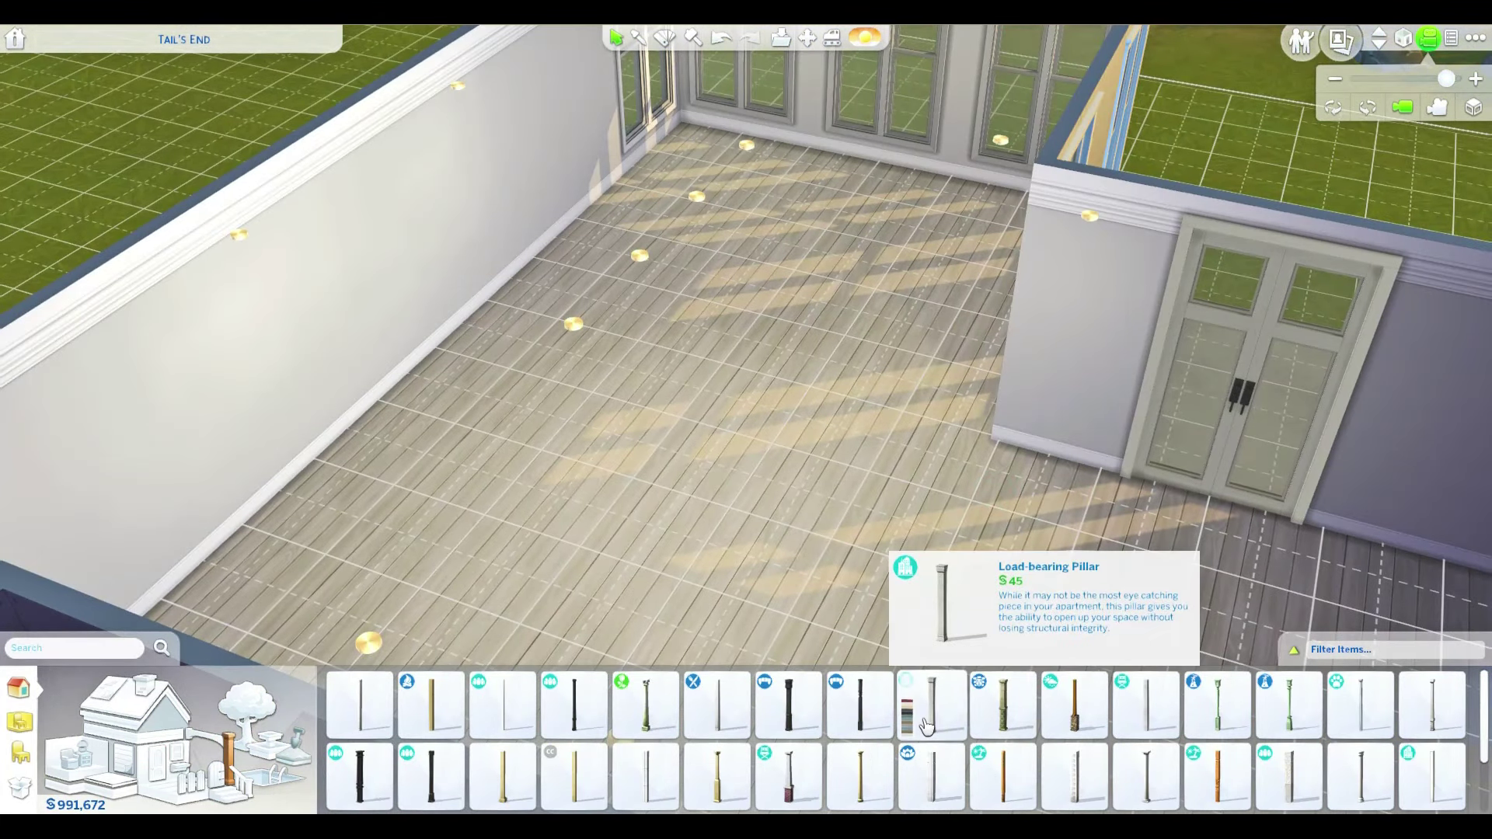
left_click(1146, 705)
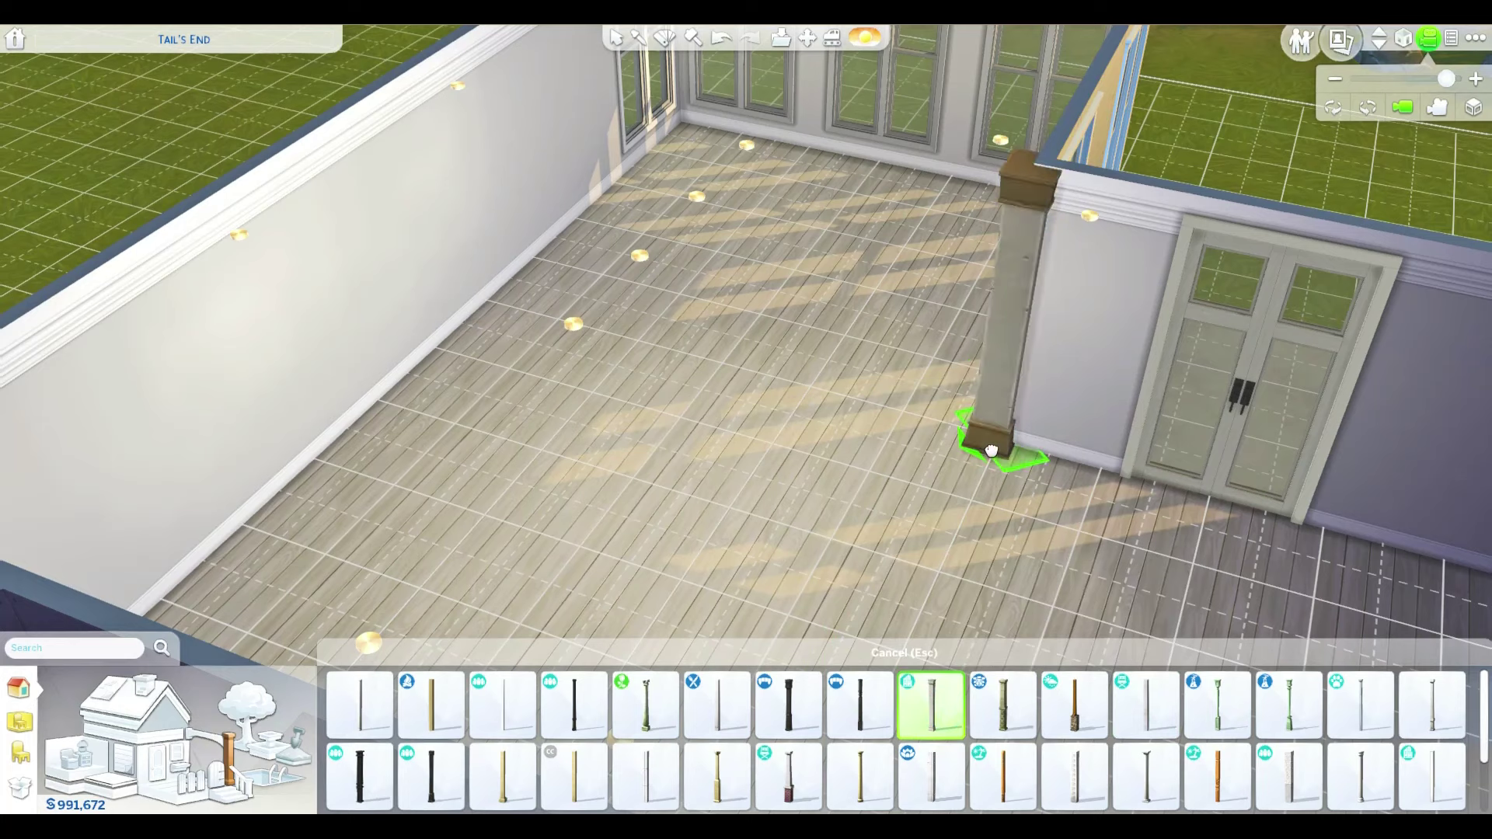
left_click(789, 705)
scroll(409, 700, "down", 1)
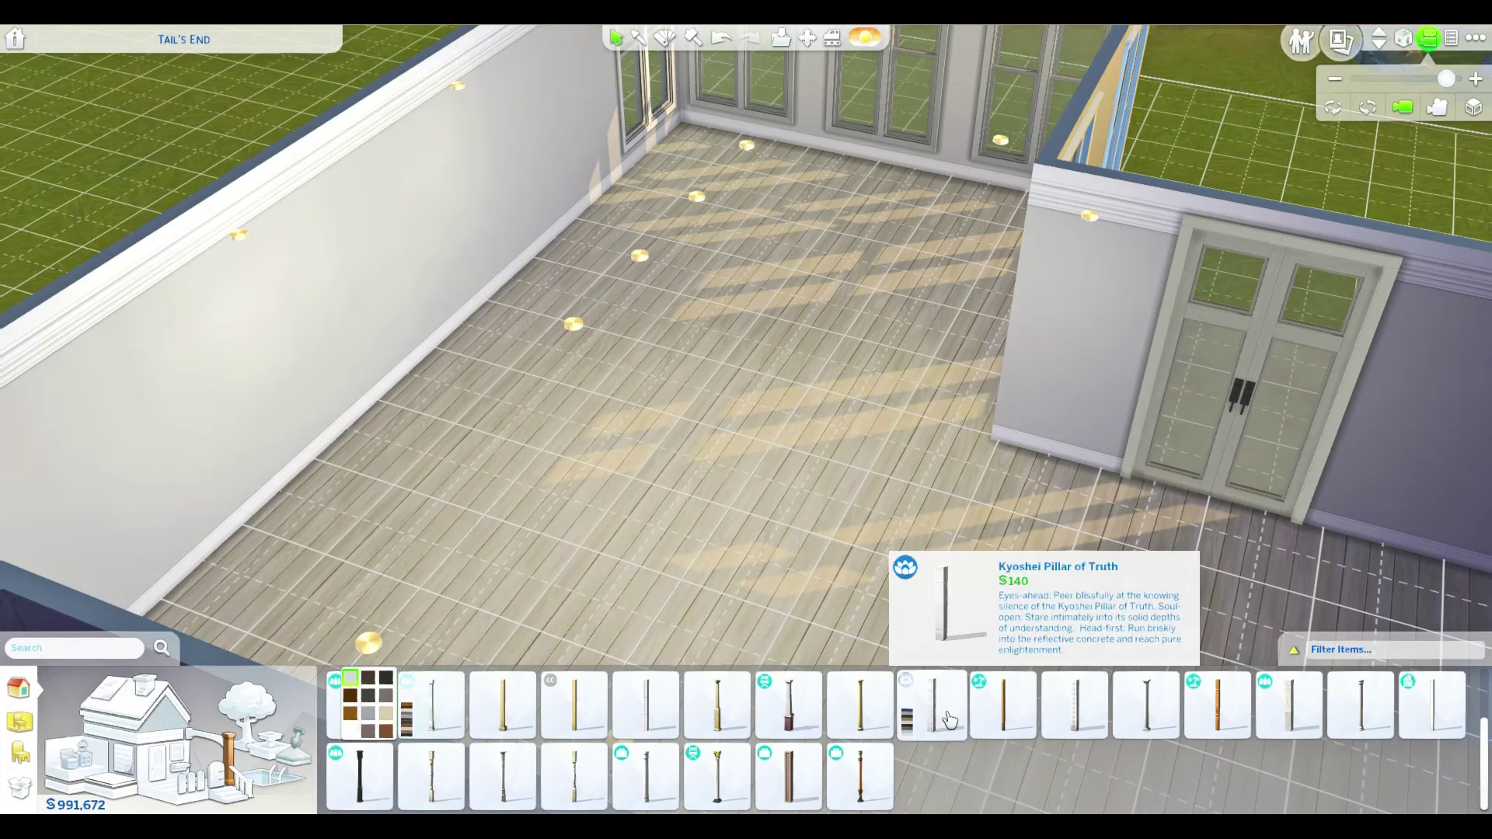
left_click(1147, 705)
left_click(502, 772)
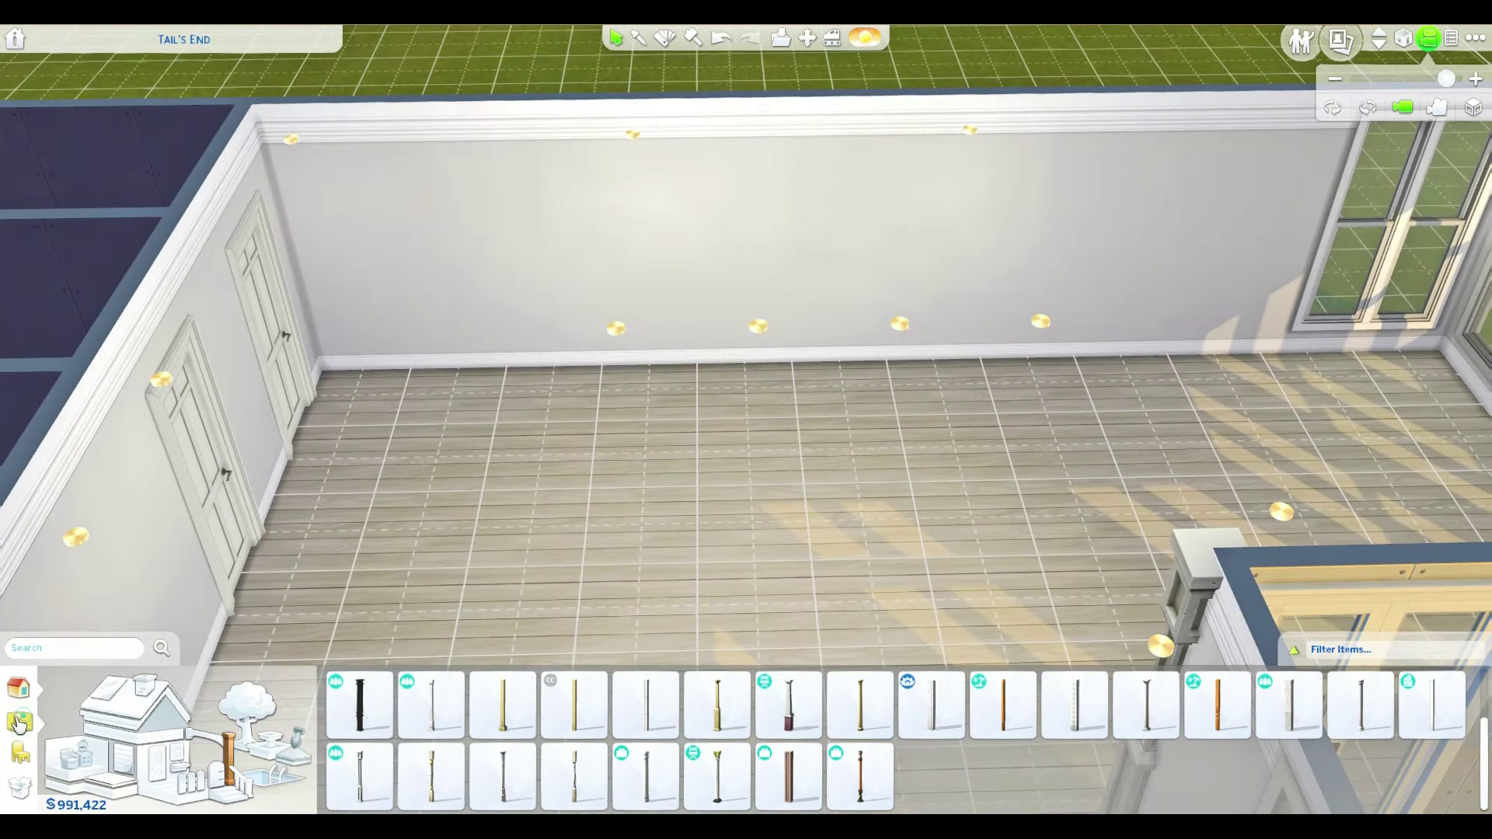
- Place two silver stoves against the back wall with a black rangehood above
left_click(62, 717)
left_click(54, 680)
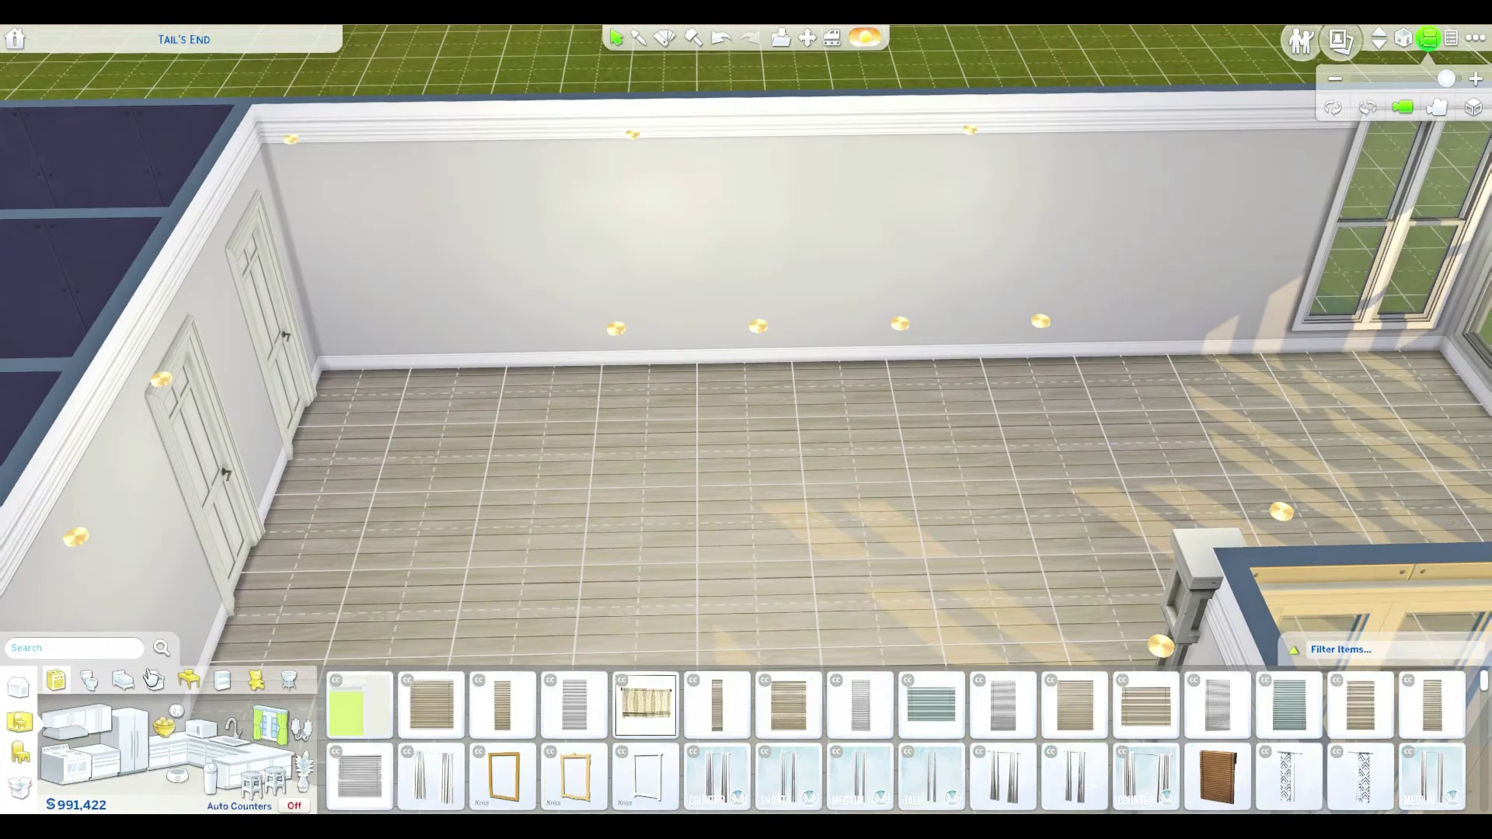
left_click(430, 724)
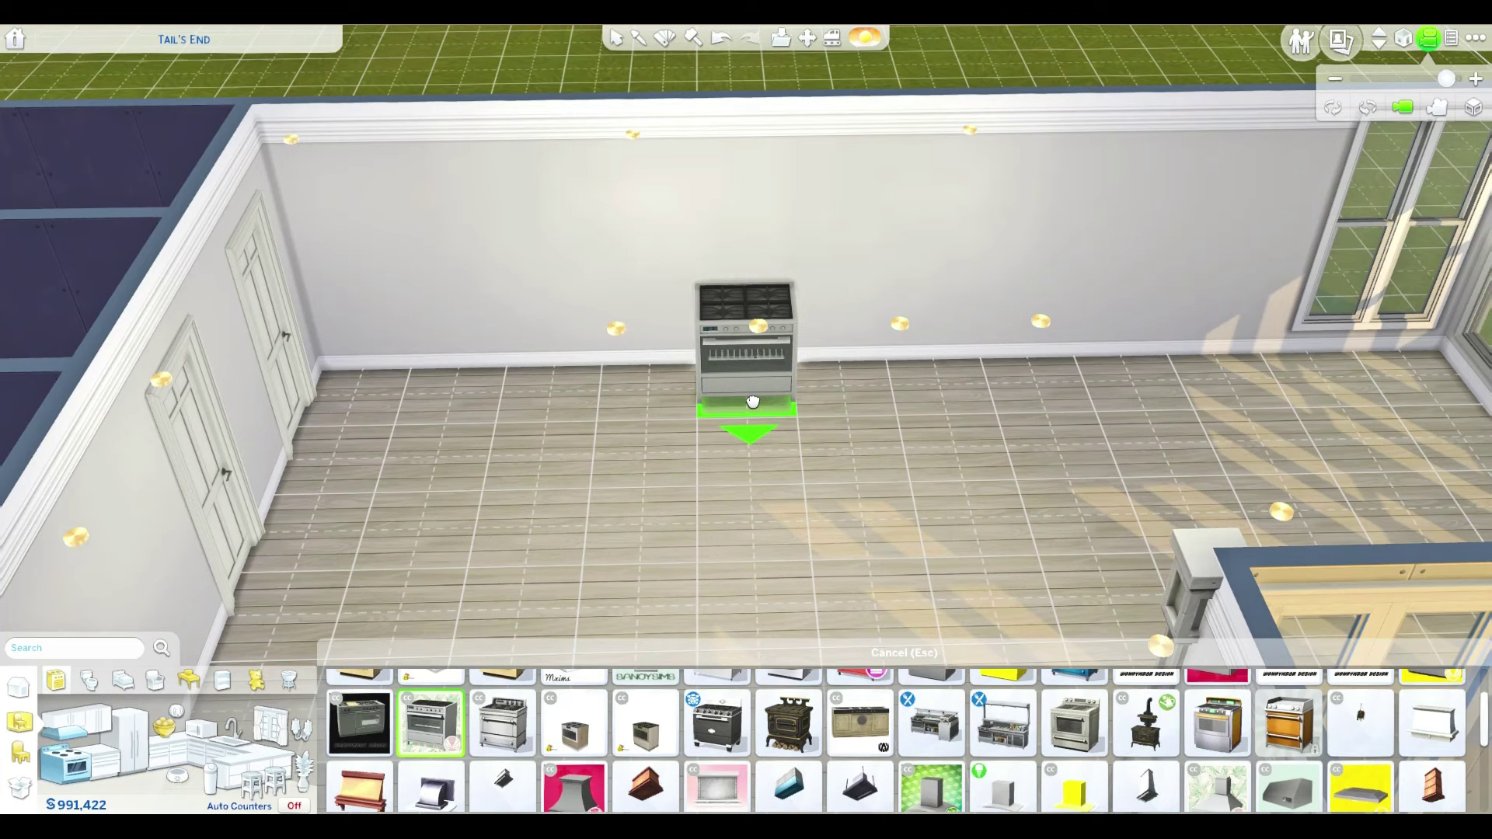
left_click(752, 402, "shift")
left_click(847, 403)
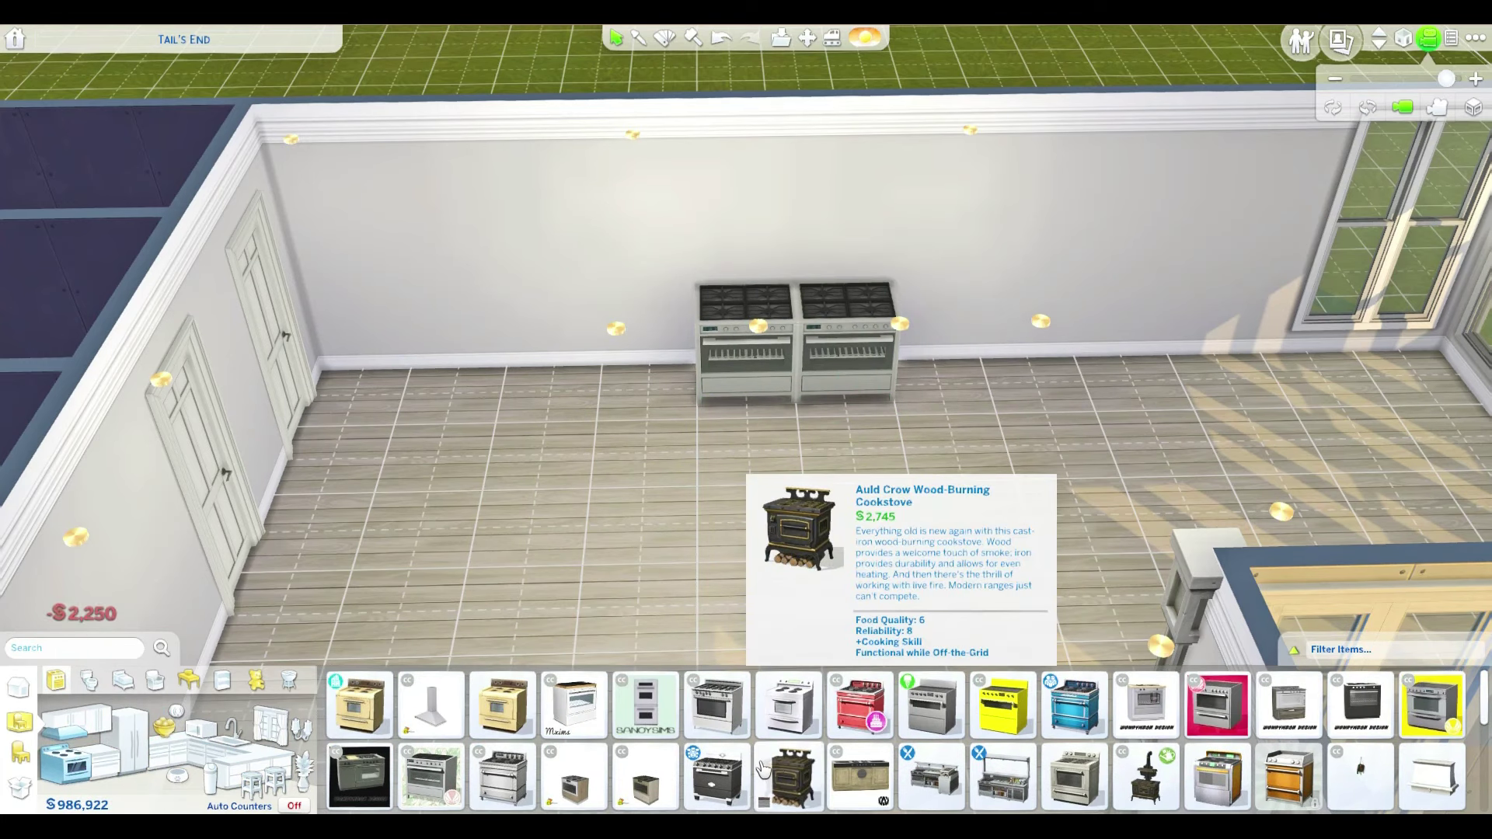
scroll(774, 763, "down", 1)
scroll(1212, 683, "down", 1)
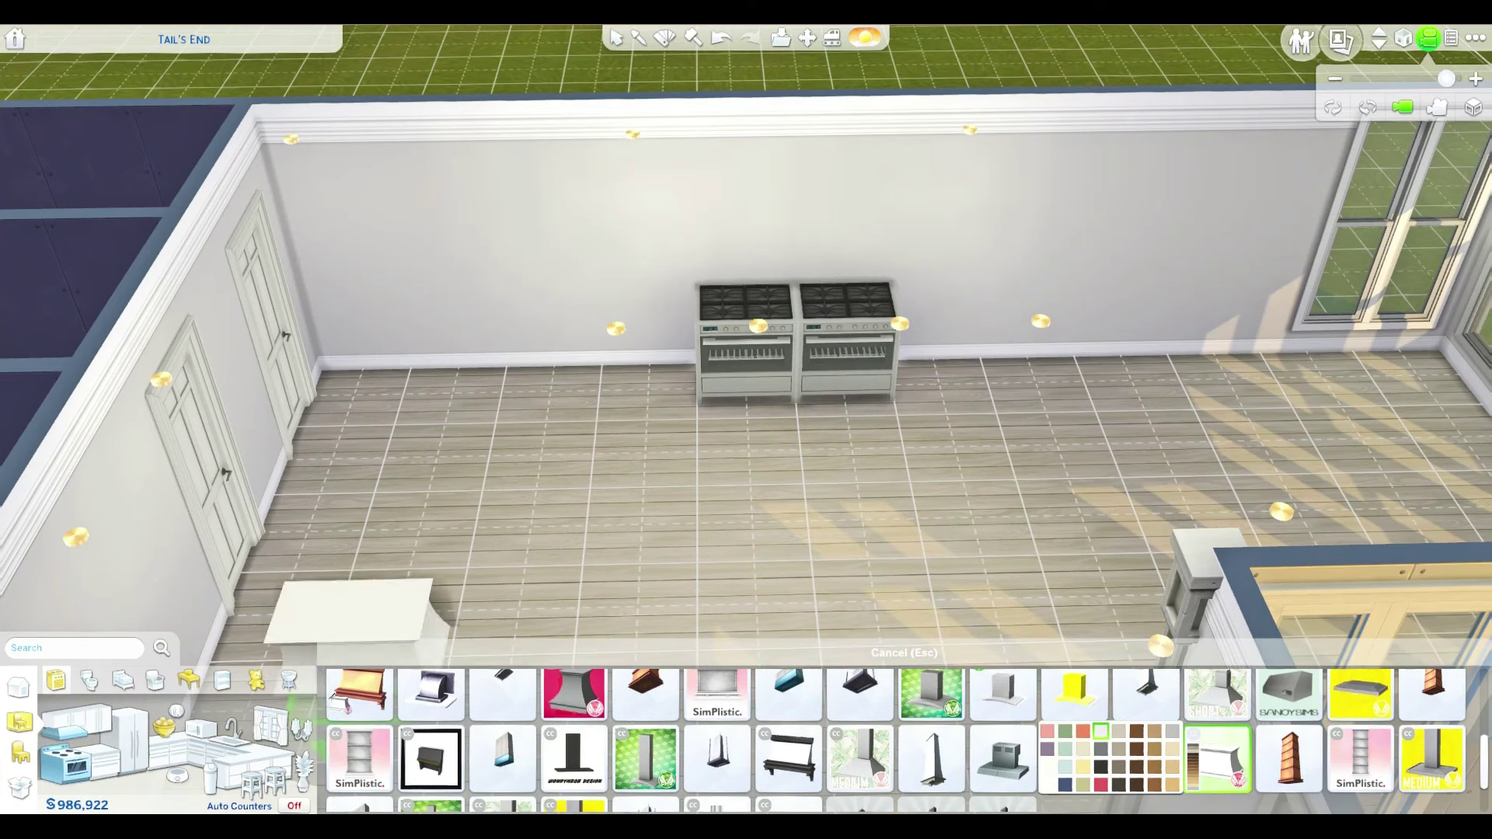
left_click(574, 694)
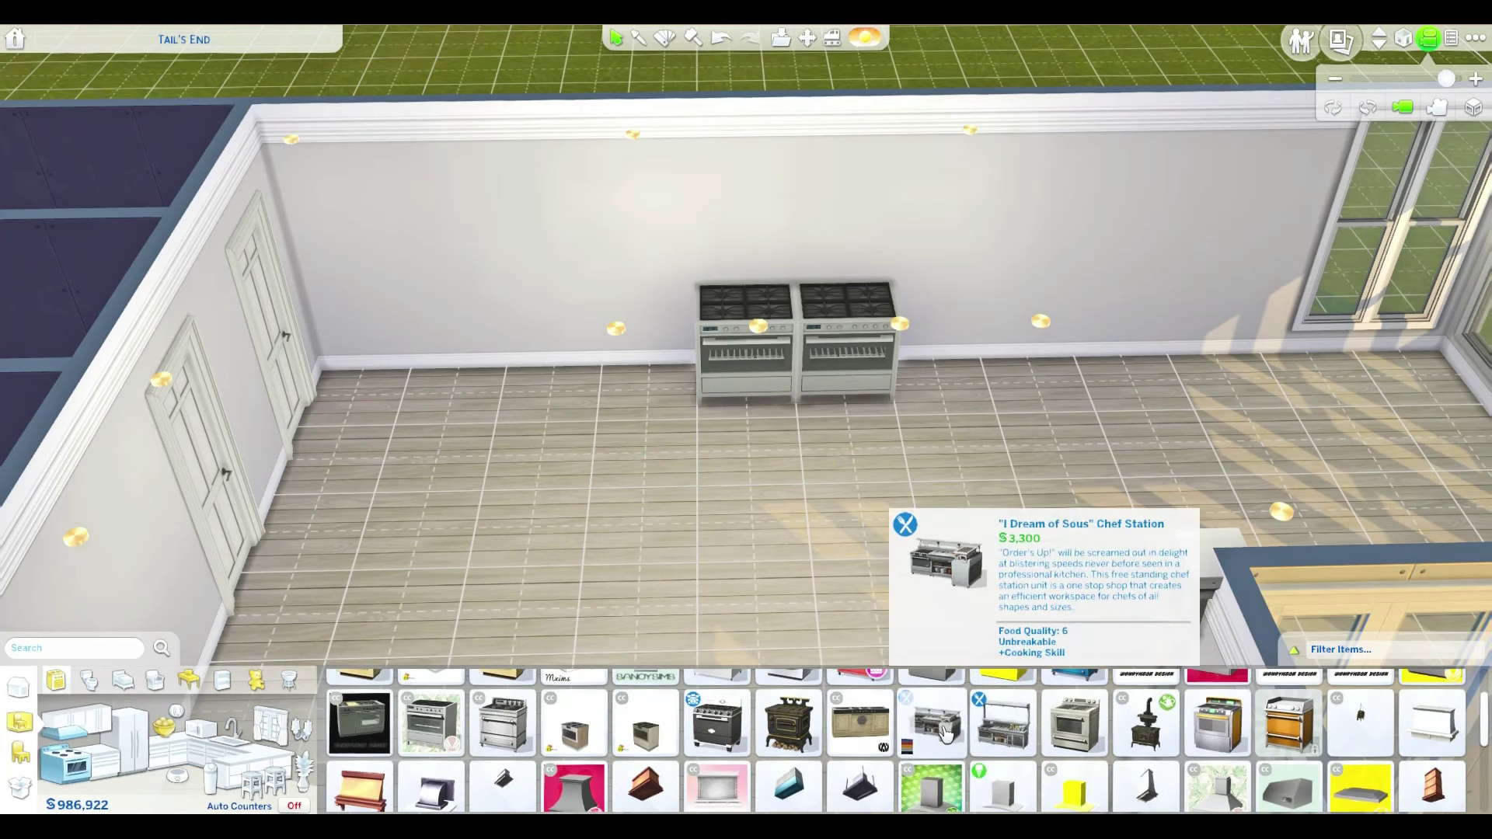
left_click(788, 759)
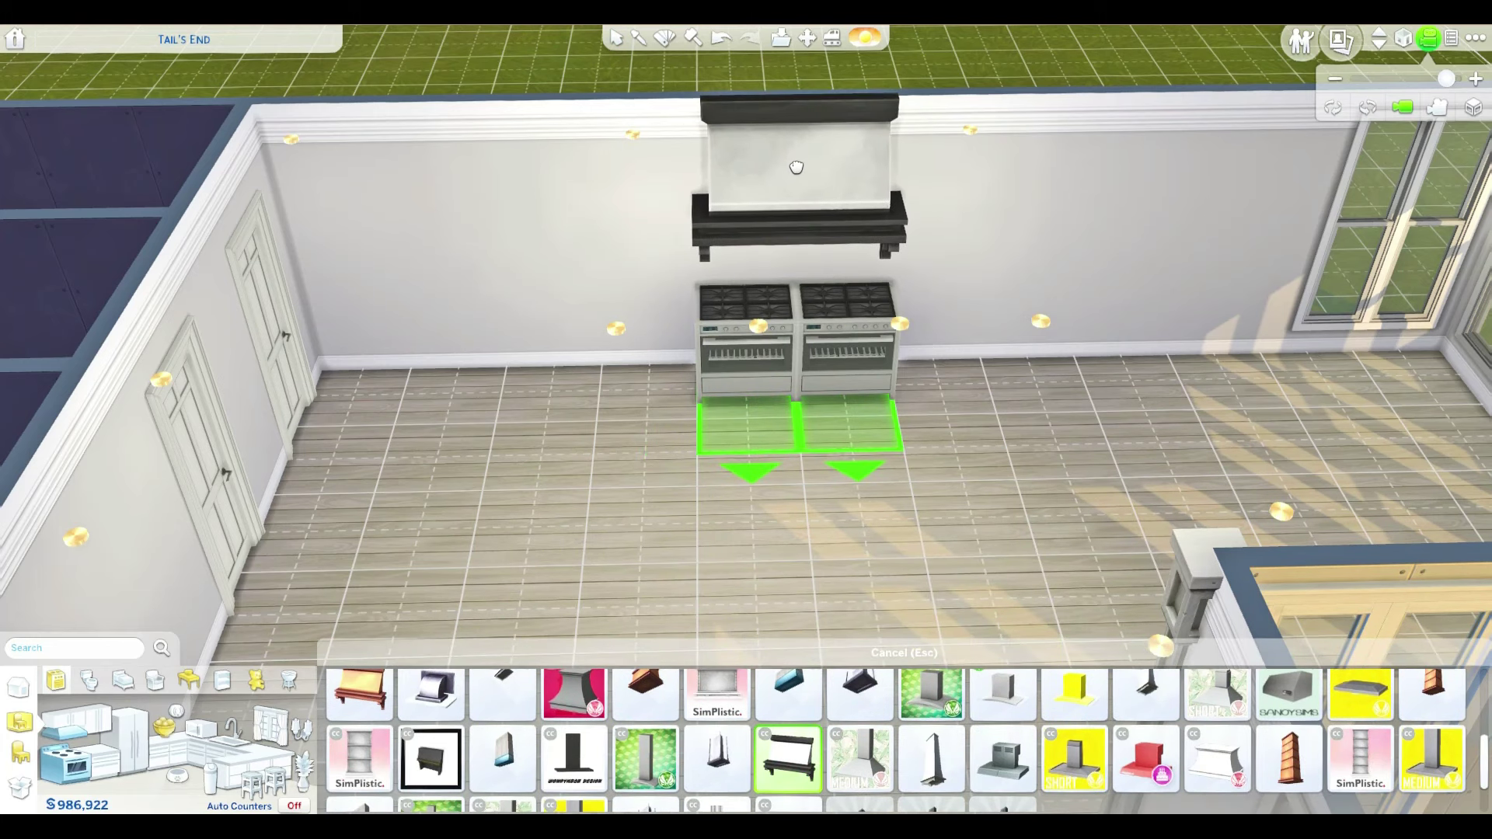
left_click(796, 167)
- Add a tall white pantry cabinet on the left wall and a fridge beside it
left_click(76, 716)
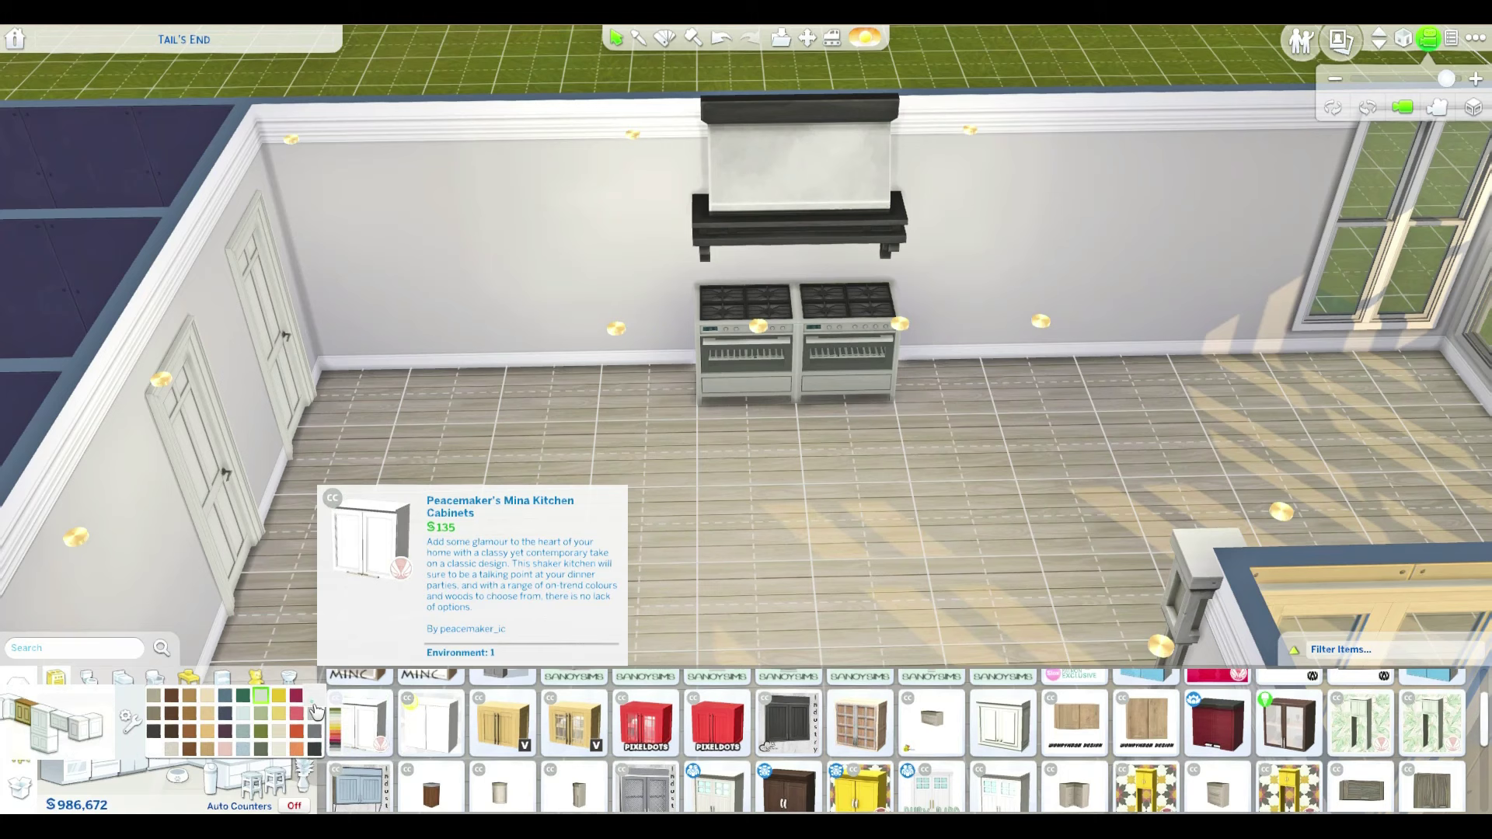
left_click(359, 721)
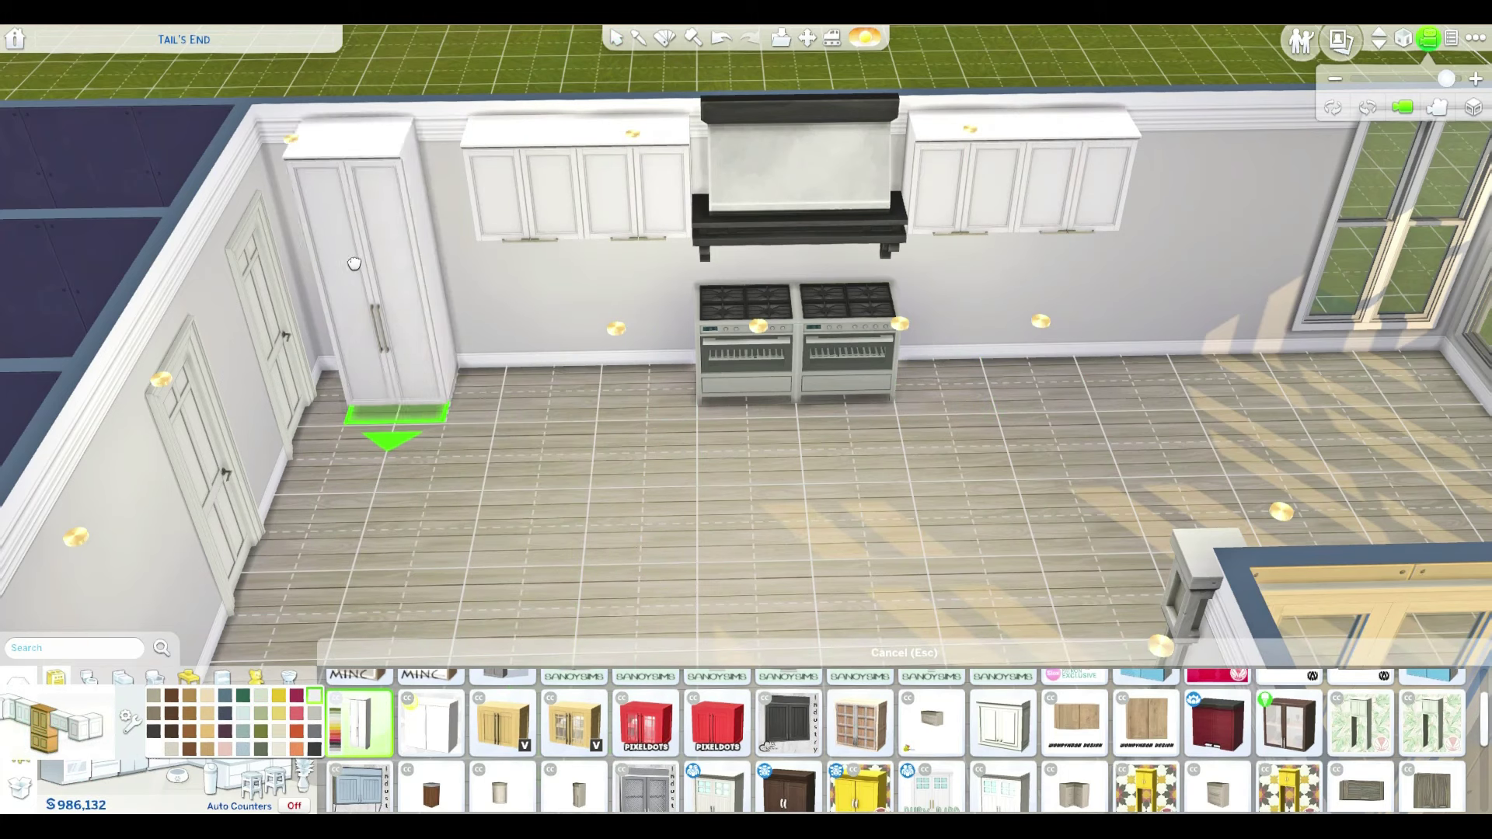
left_click(426, 291)
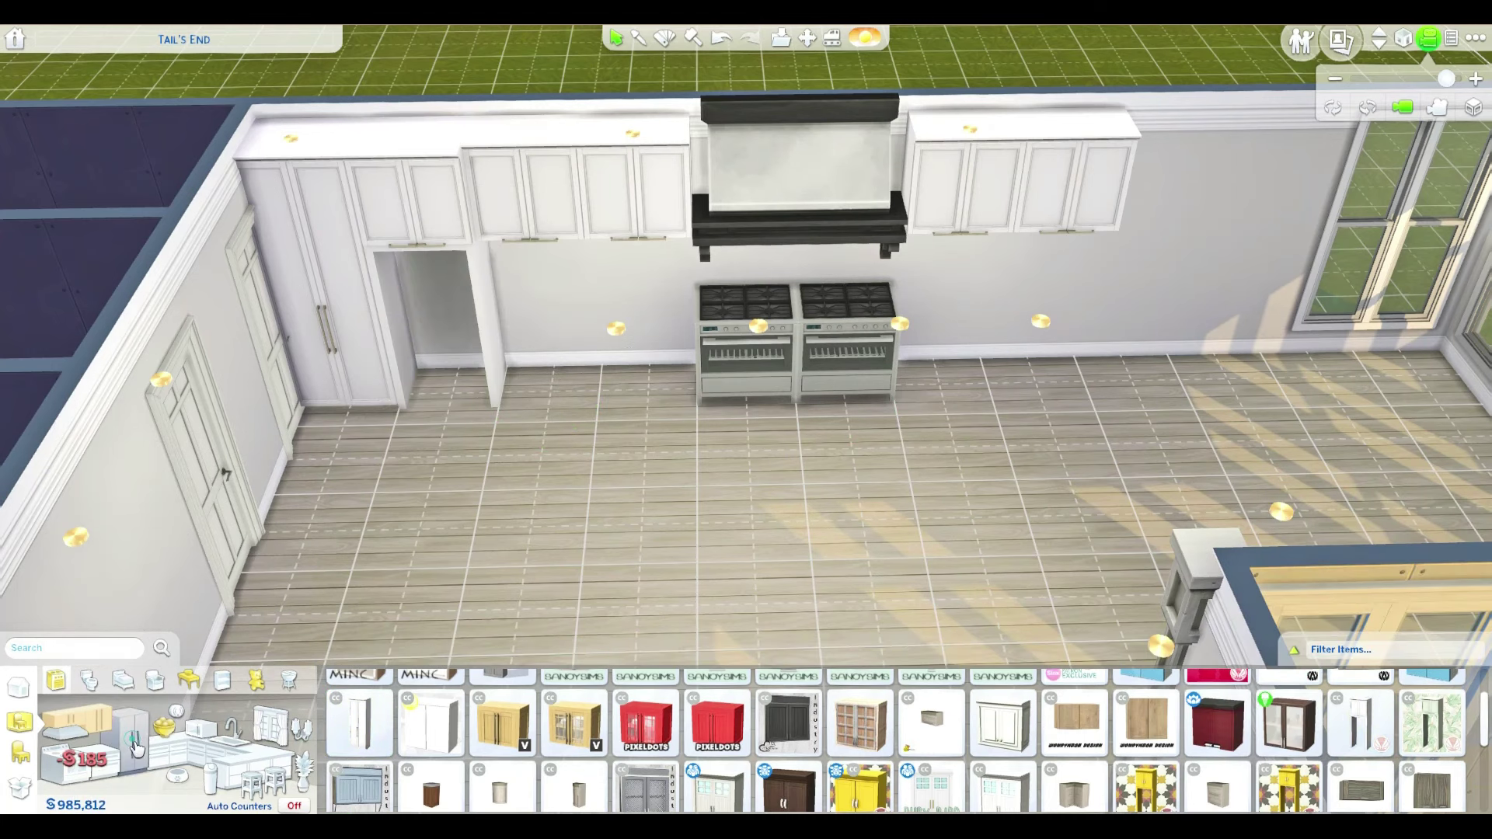
left_click(134, 735)
left_click(575, 705)
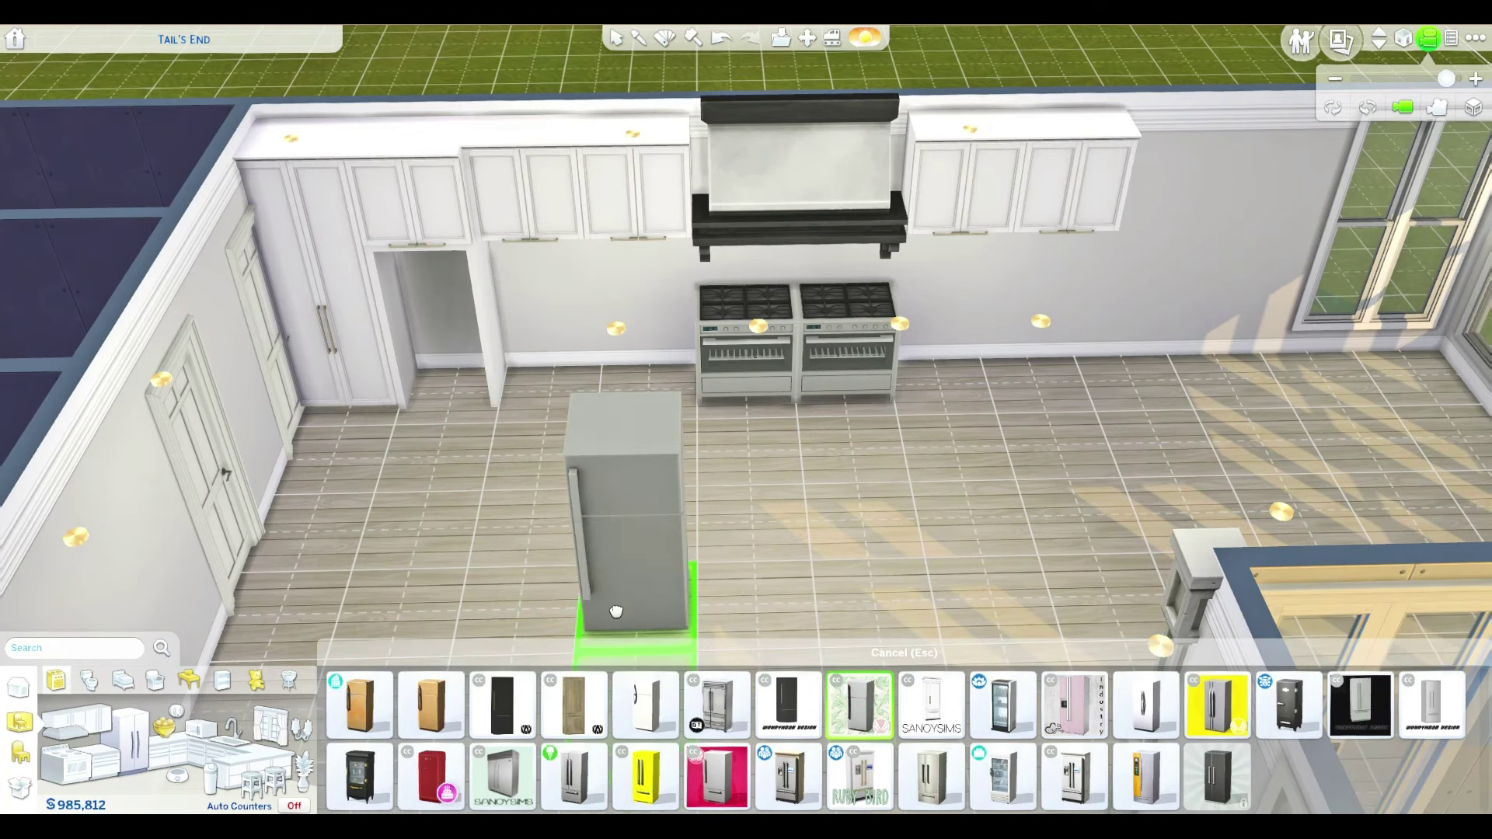
left_click(445, 391)
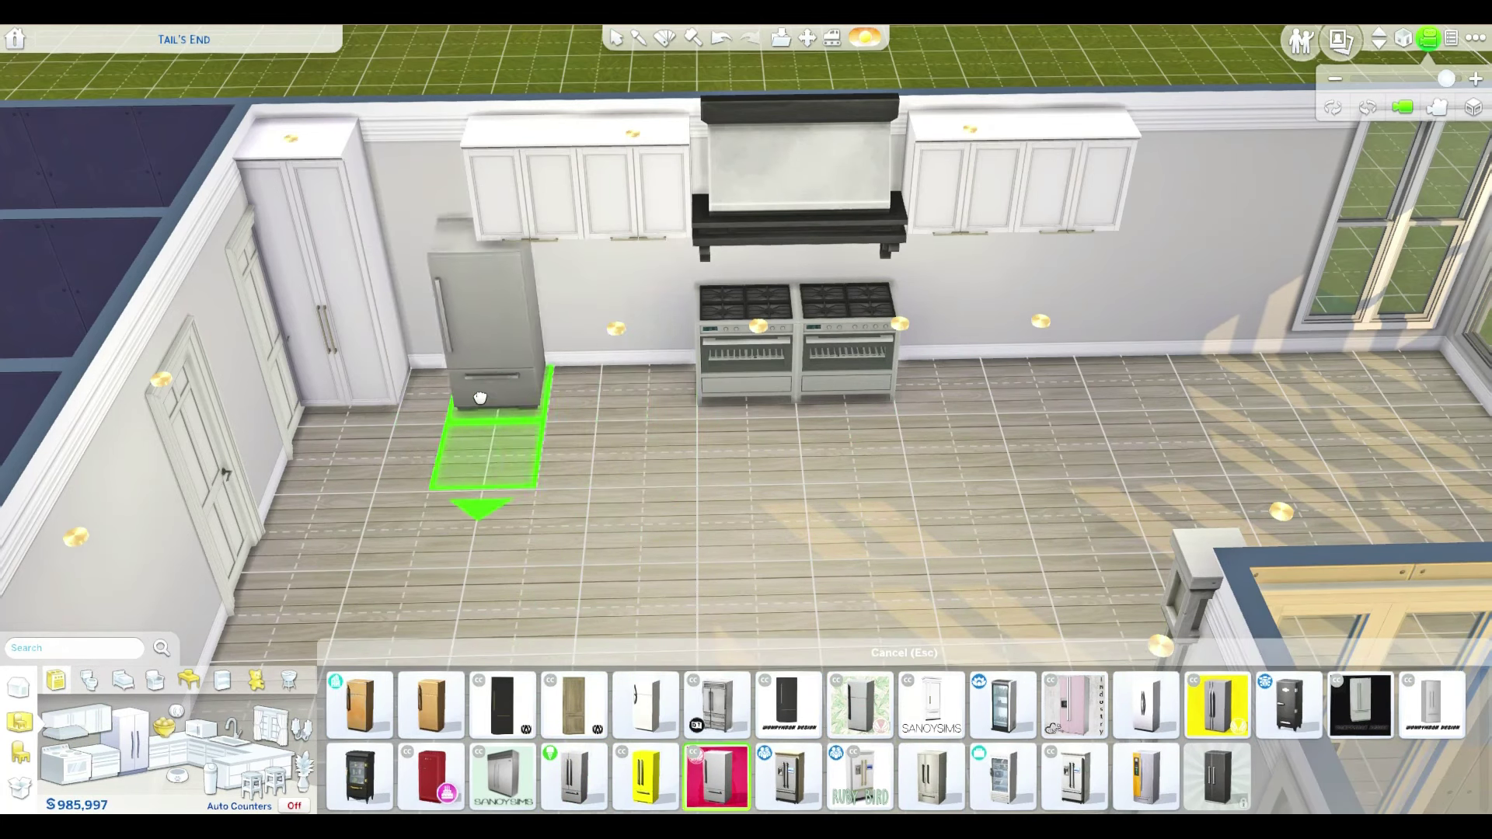
left_click(437, 390)
- Set a white upper cabinet above the fridge
left_click(75, 718)
left_click(1360, 774)
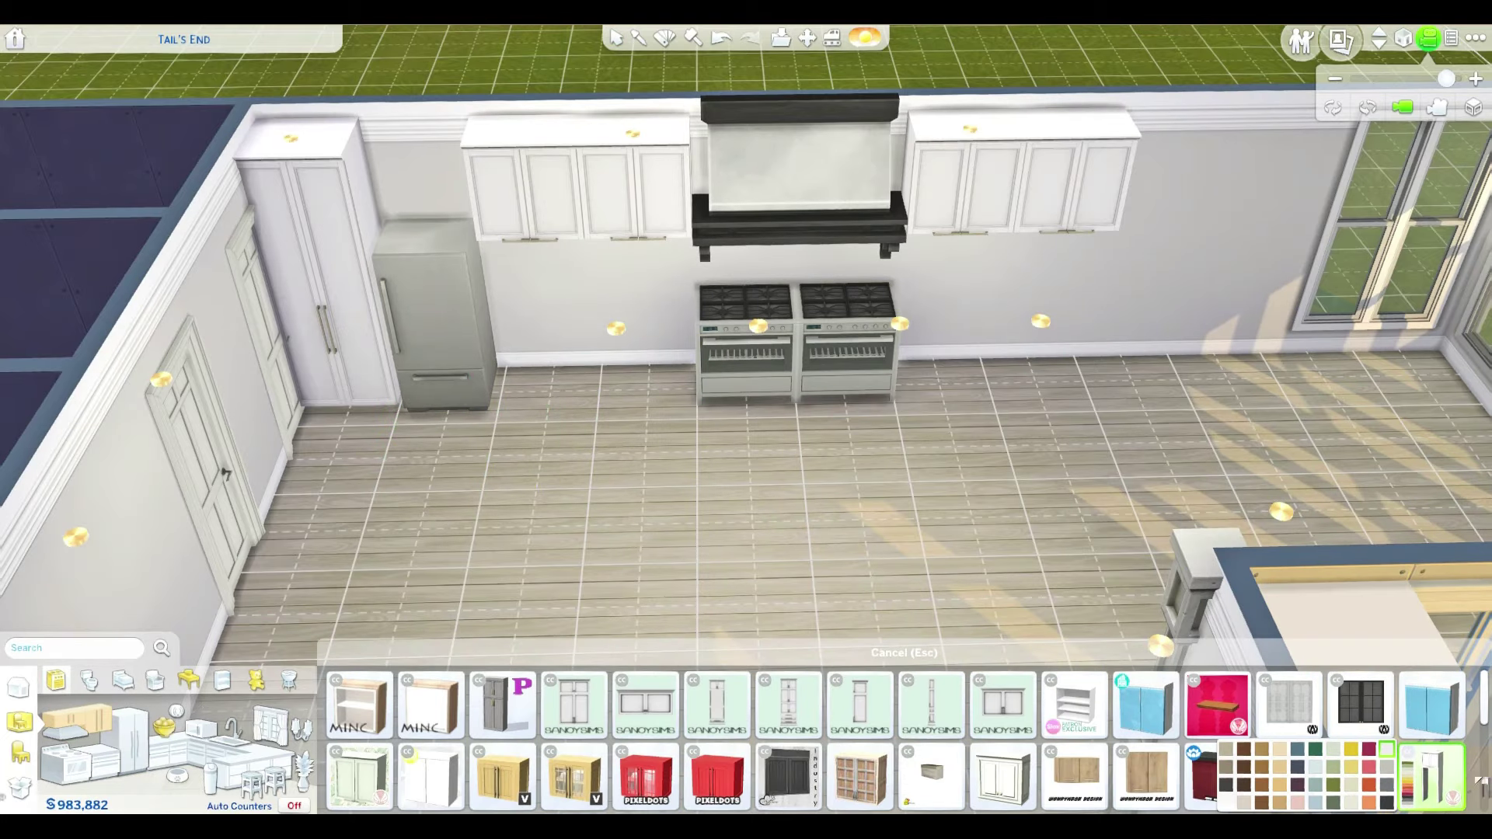
left_click(435, 386)
- Delete the extra door and place a second white panel door on the side-room wall
left_click(1404, 107)
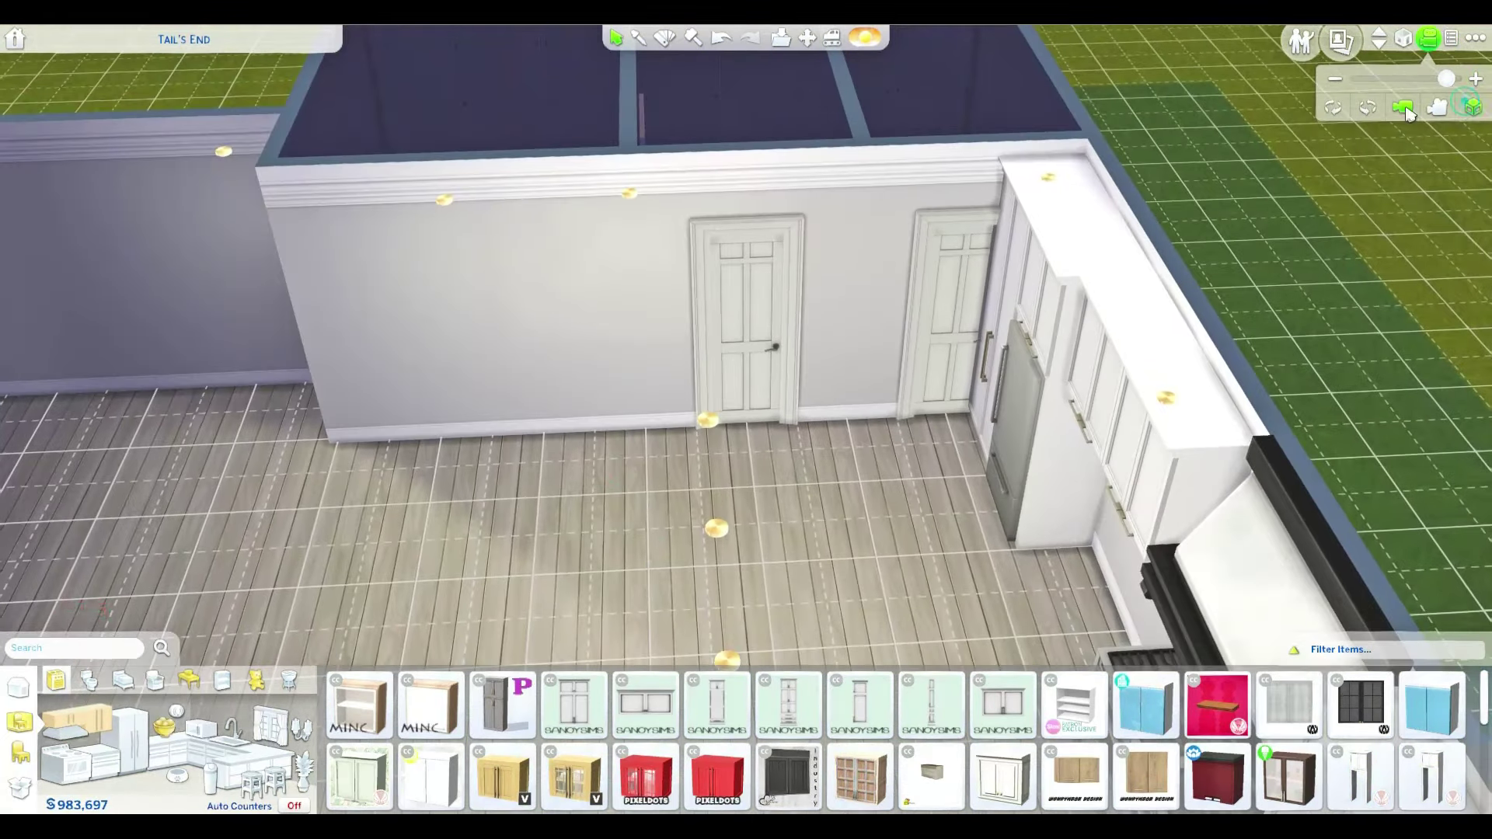
left_click(844, 383)
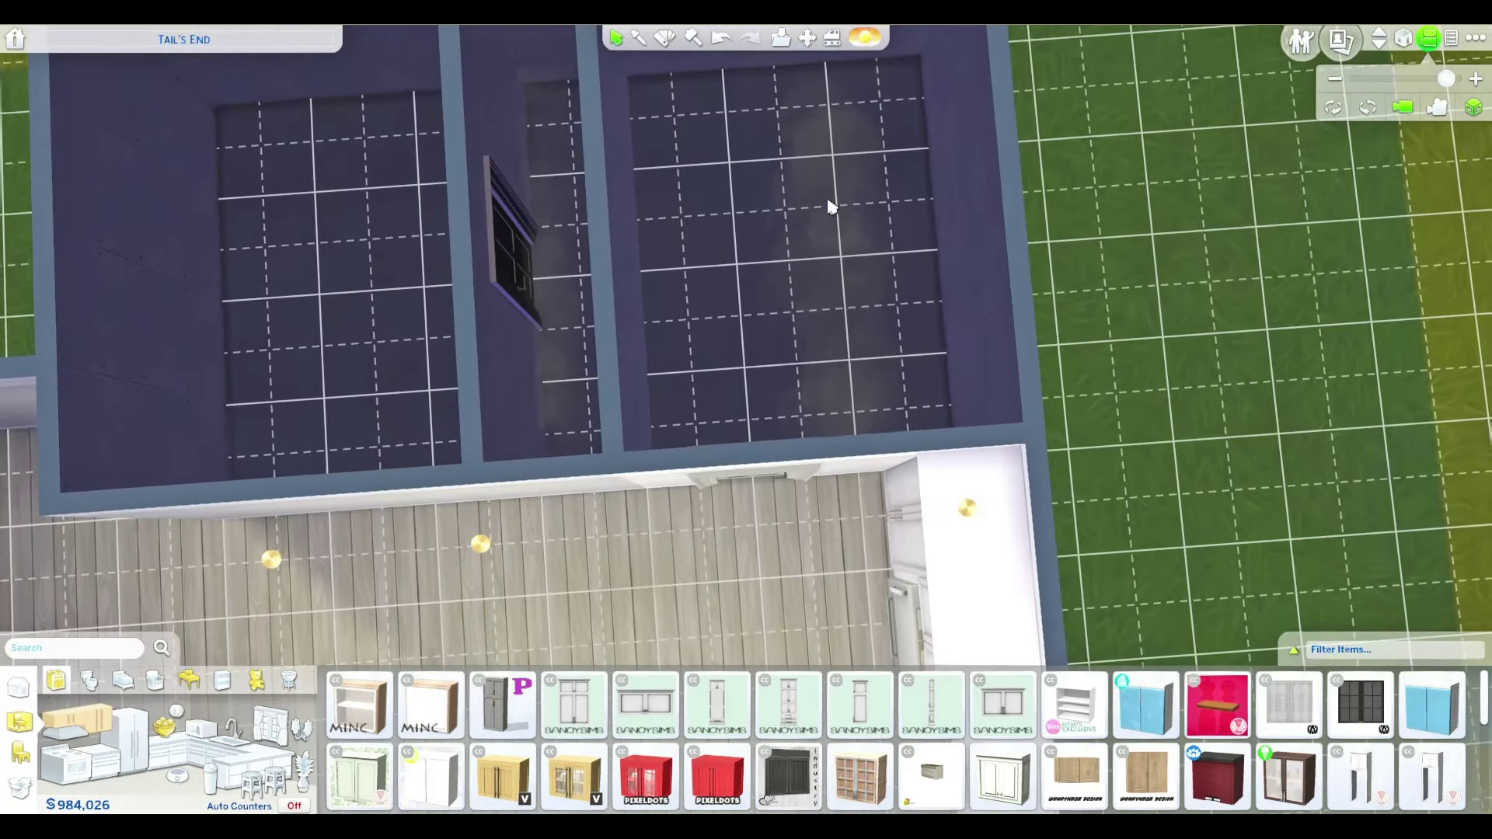
key("Delete")
left_click(483, 250)
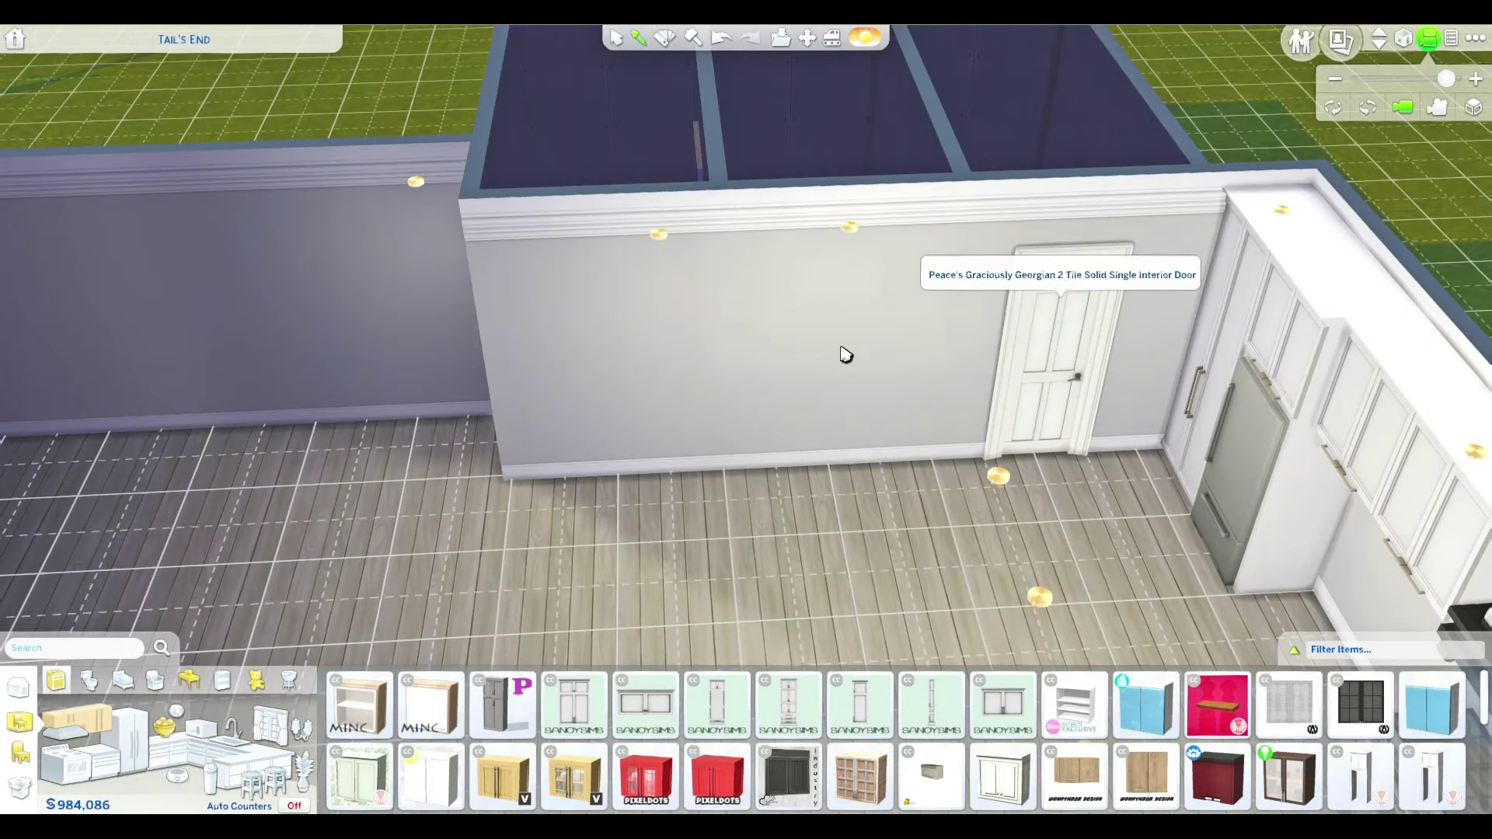
left_click(844, 354)
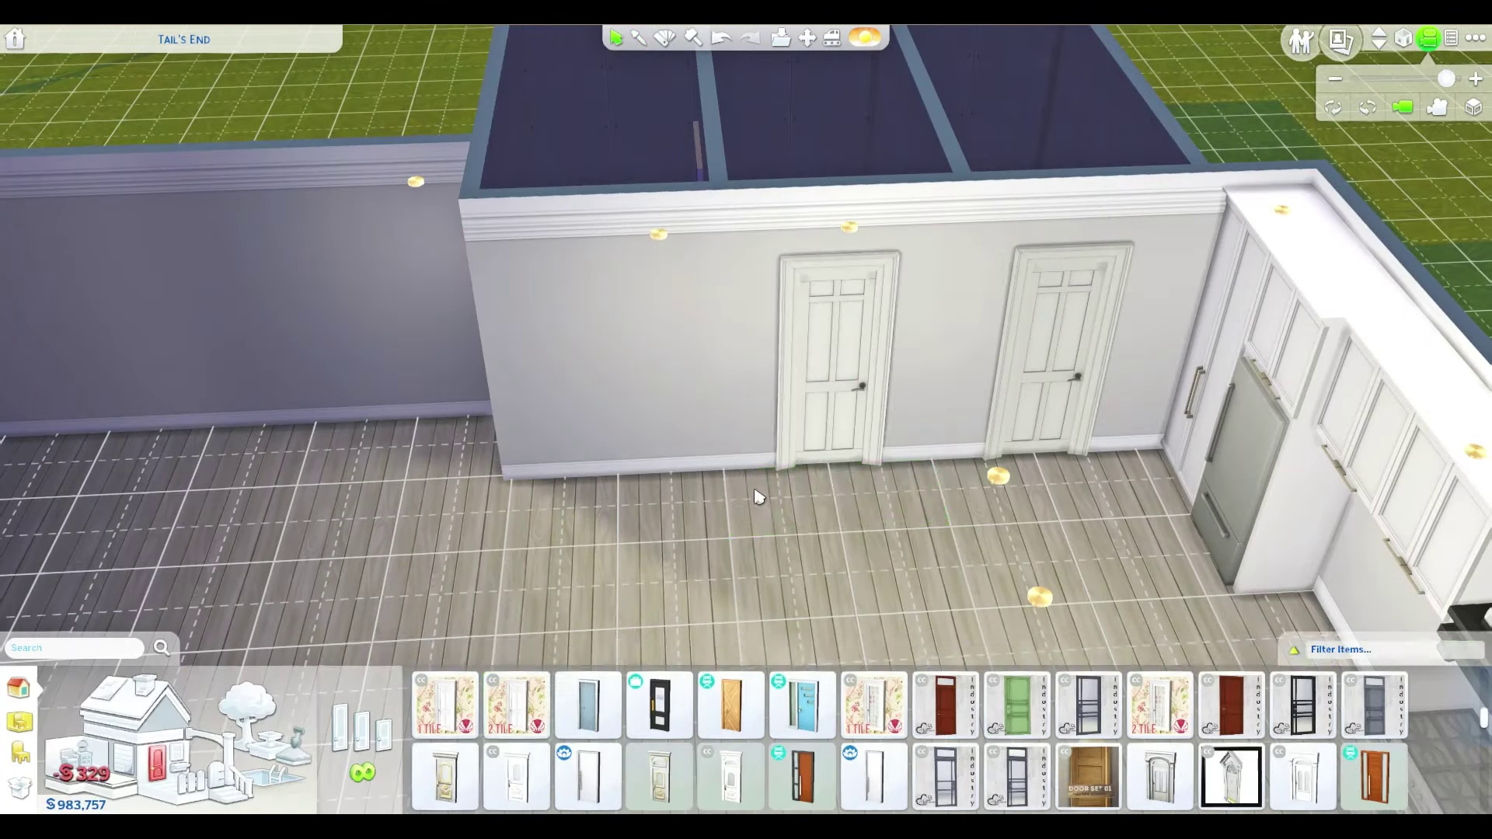
scroll(908, 506, "up", 3)
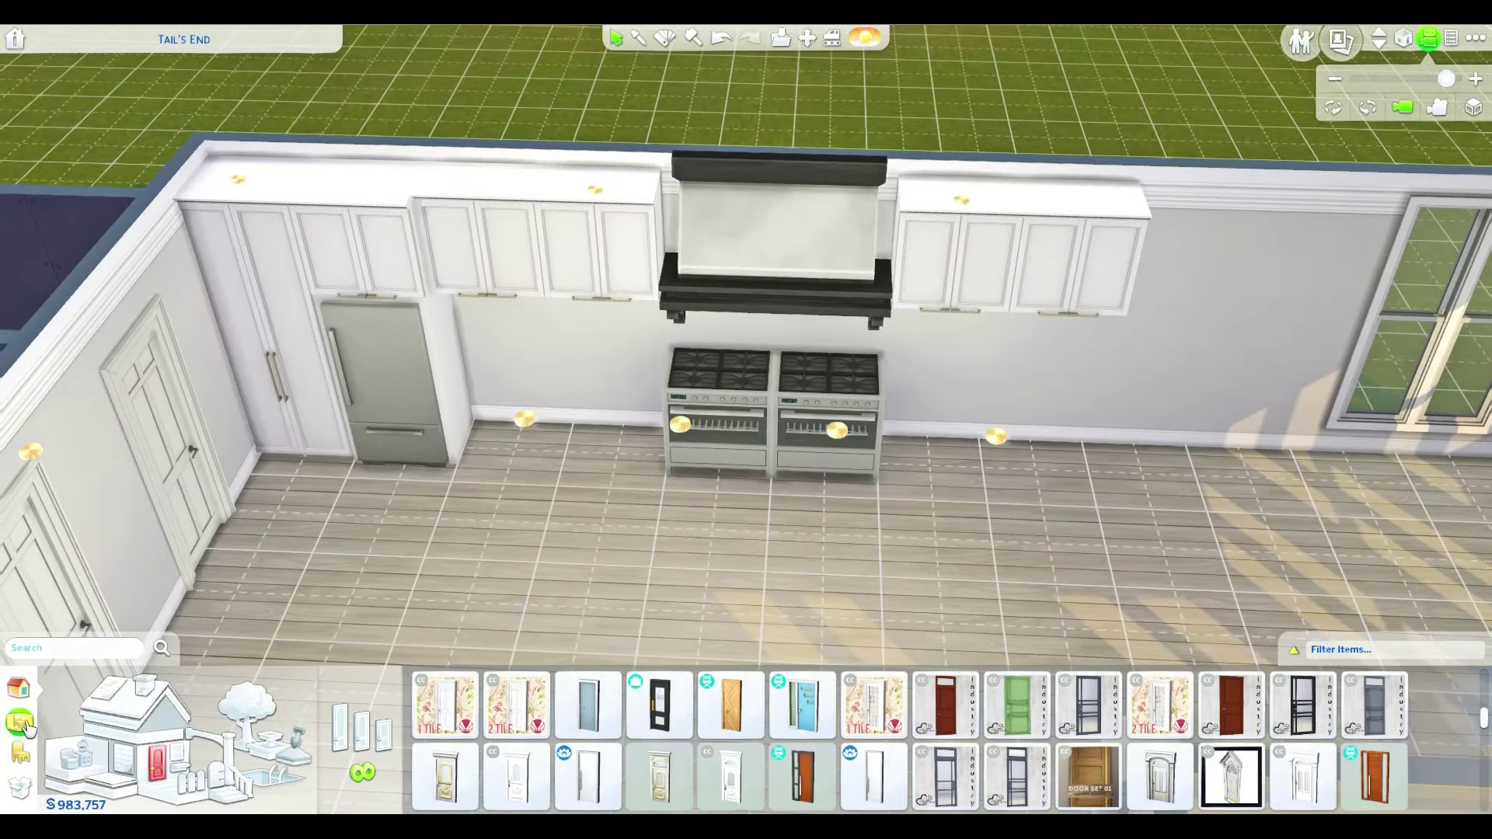
- Place marble-topped lower counters by the range, and fit a double sink and dishwasher into the island
left_click(131, 746)
left_click(789, 775)
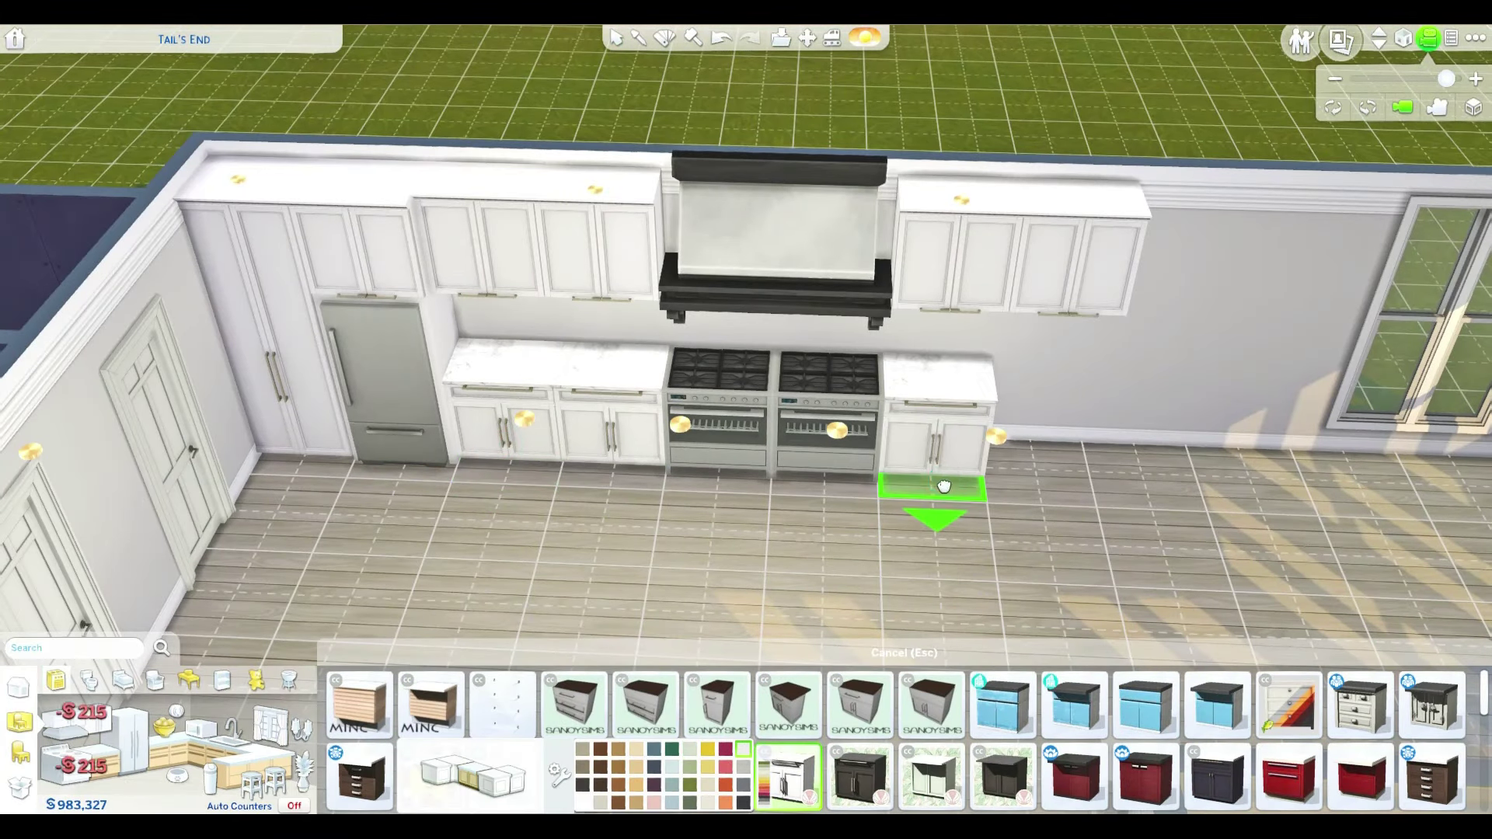
scroll(1042, 495, "up", 3)
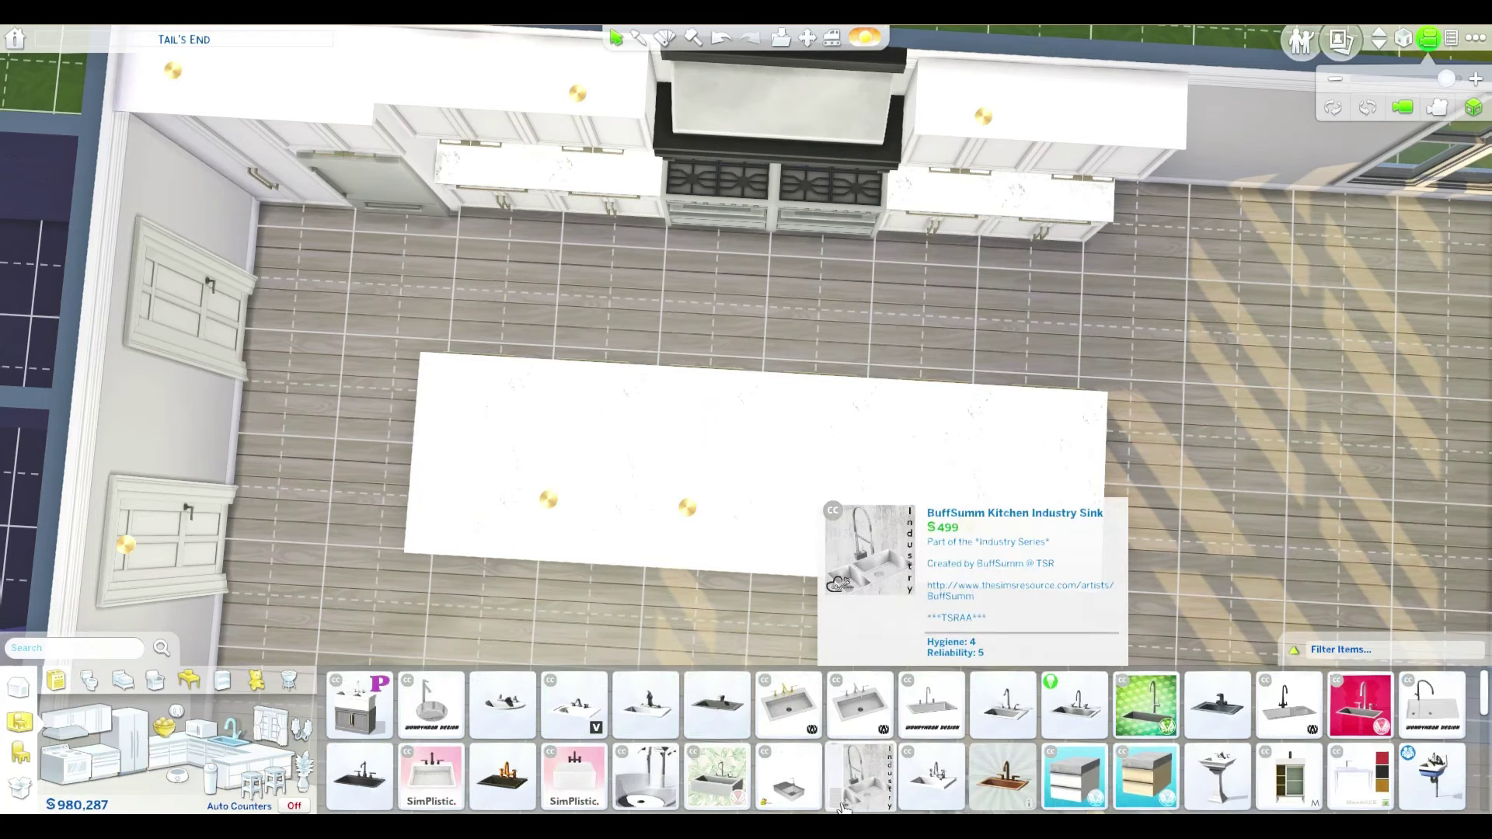
left_click(574, 705)
left_click(606, 454)
left_click(67, 752)
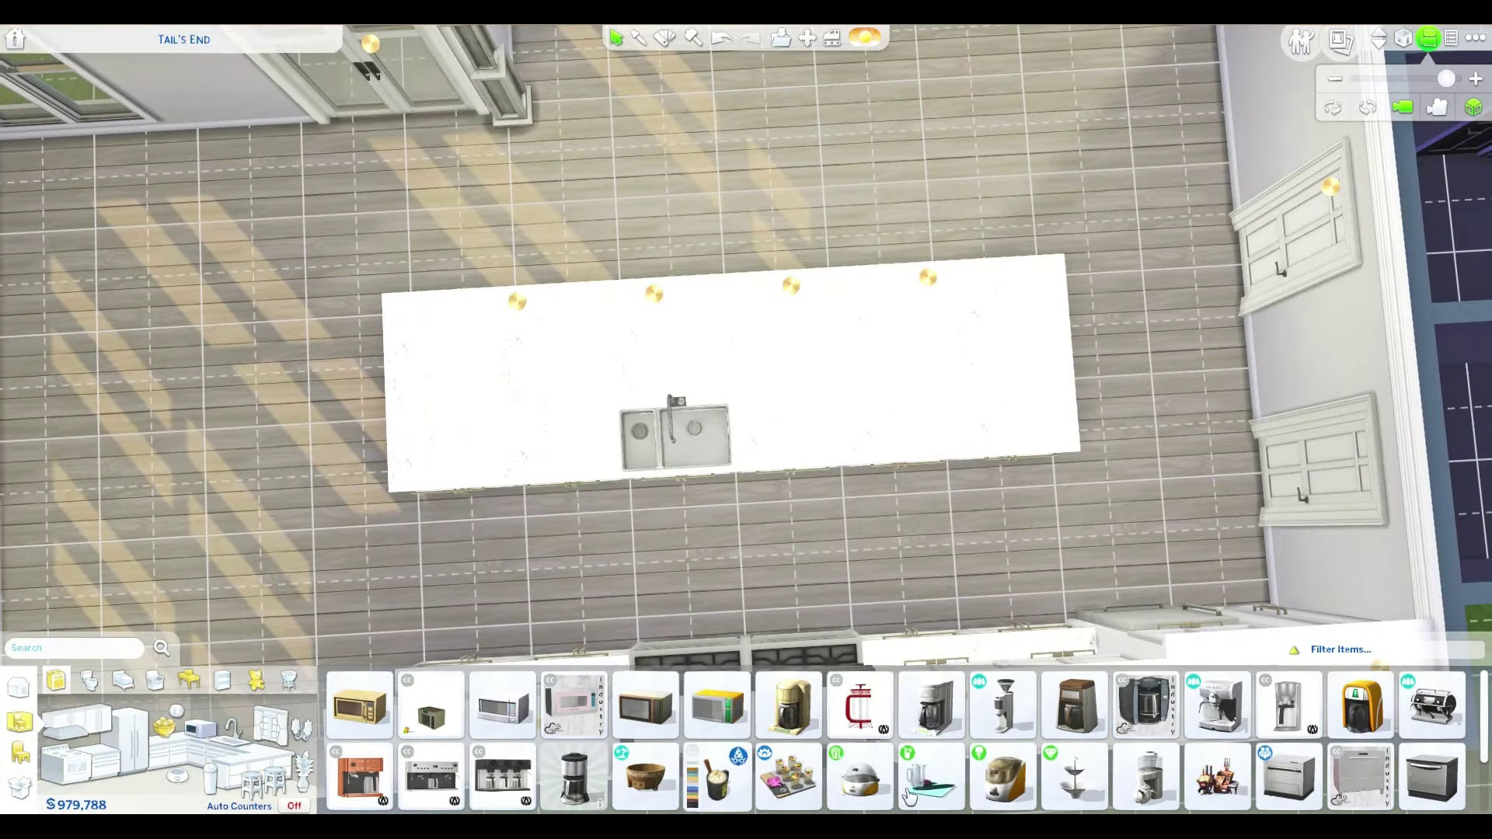
left_click(645, 775)
left_click(956, 514)
key("period")
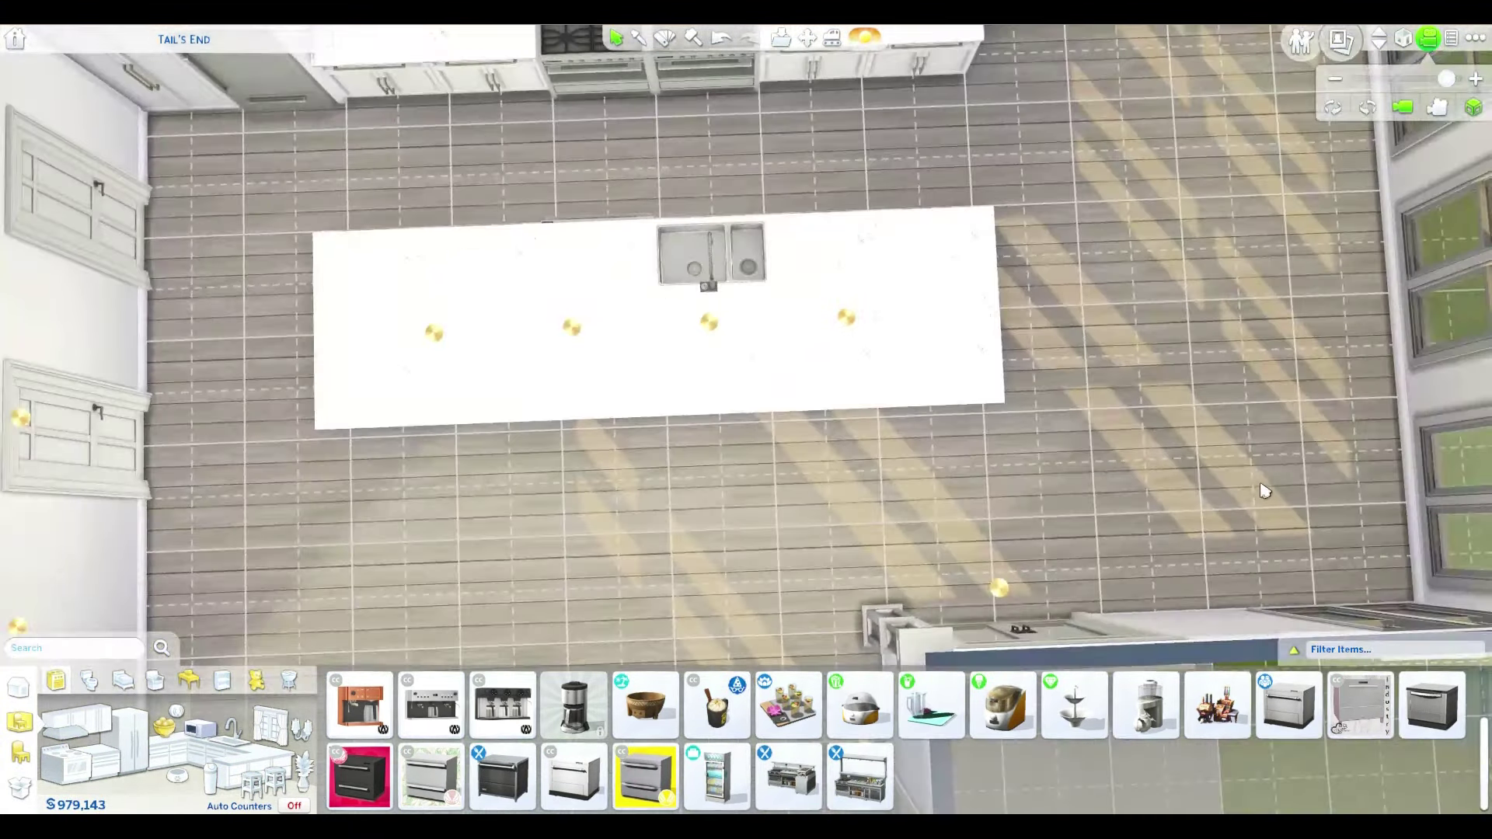
scroll(1165, 397, "down", 4)
scroll(1146, 381, "up", 2)
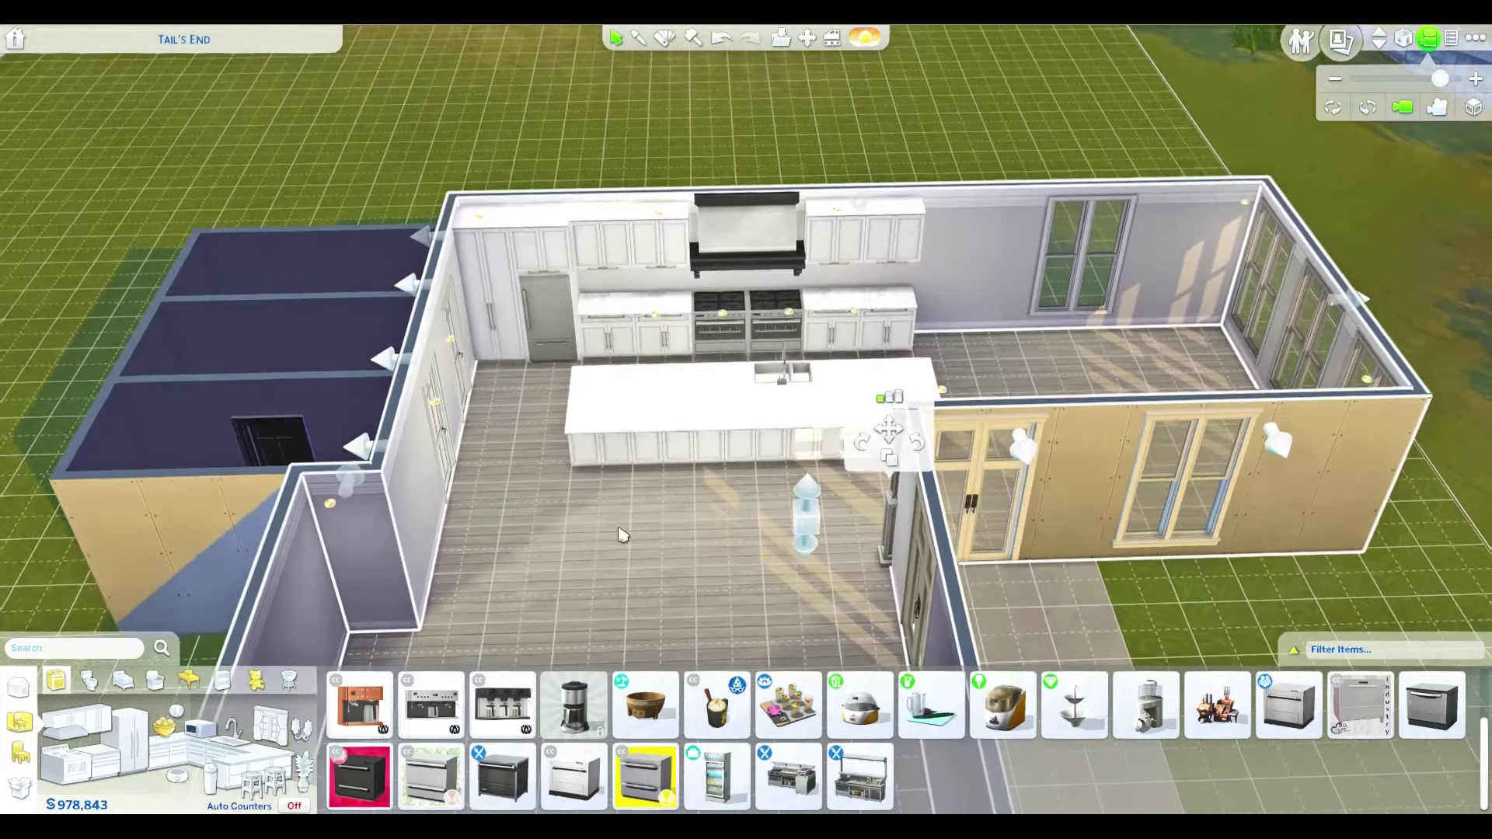
scroll(692, 627, "up", 2)
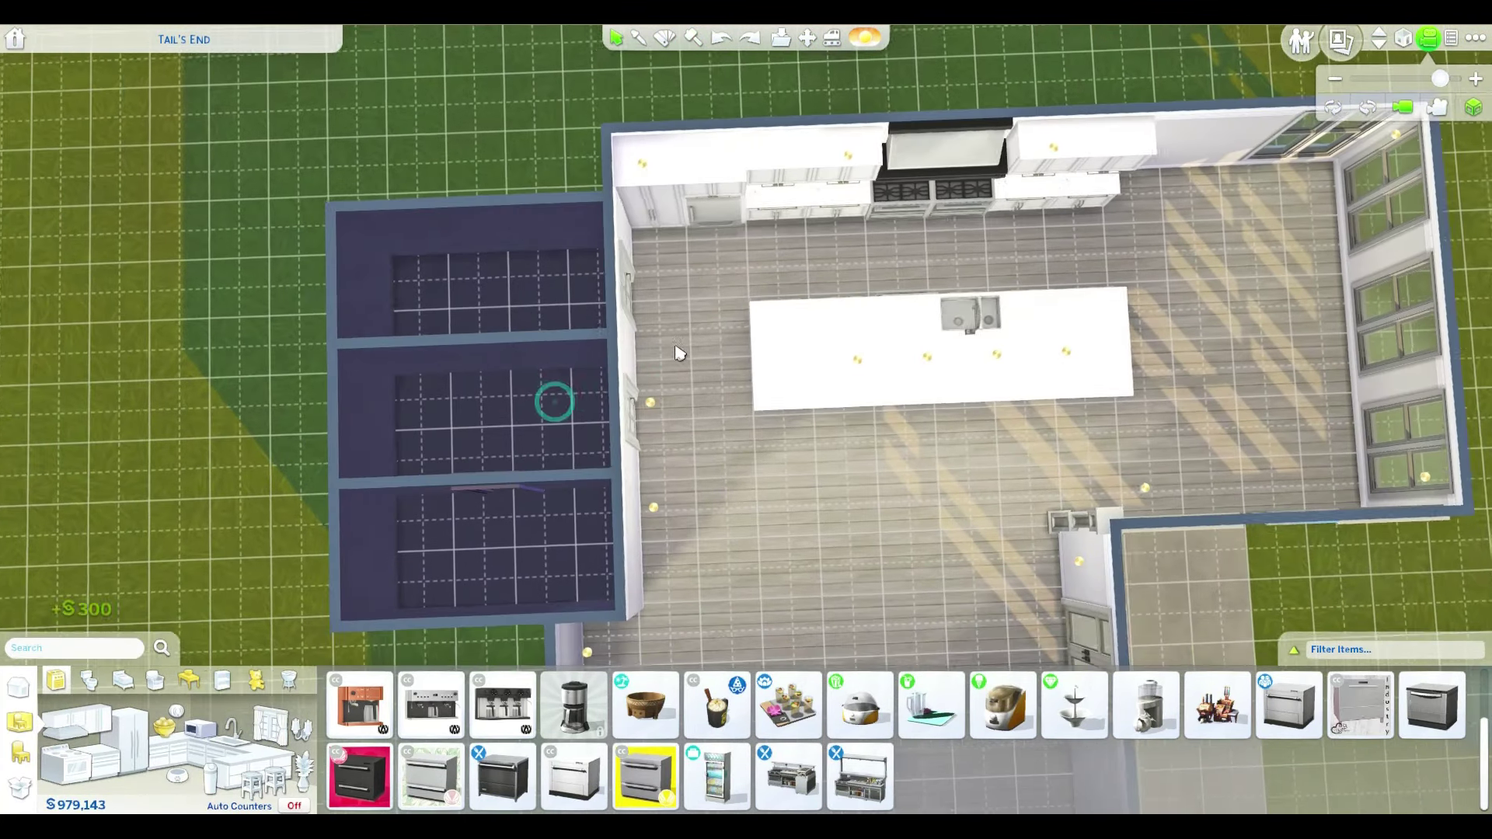
- Pull the side rooms' walls in until they are flush with the kitchen wall
left_click(519, 278)
scroll(685, 401, "up", 2)
left_click_drag(684, 402, 583, 403)
left_click(513, 542)
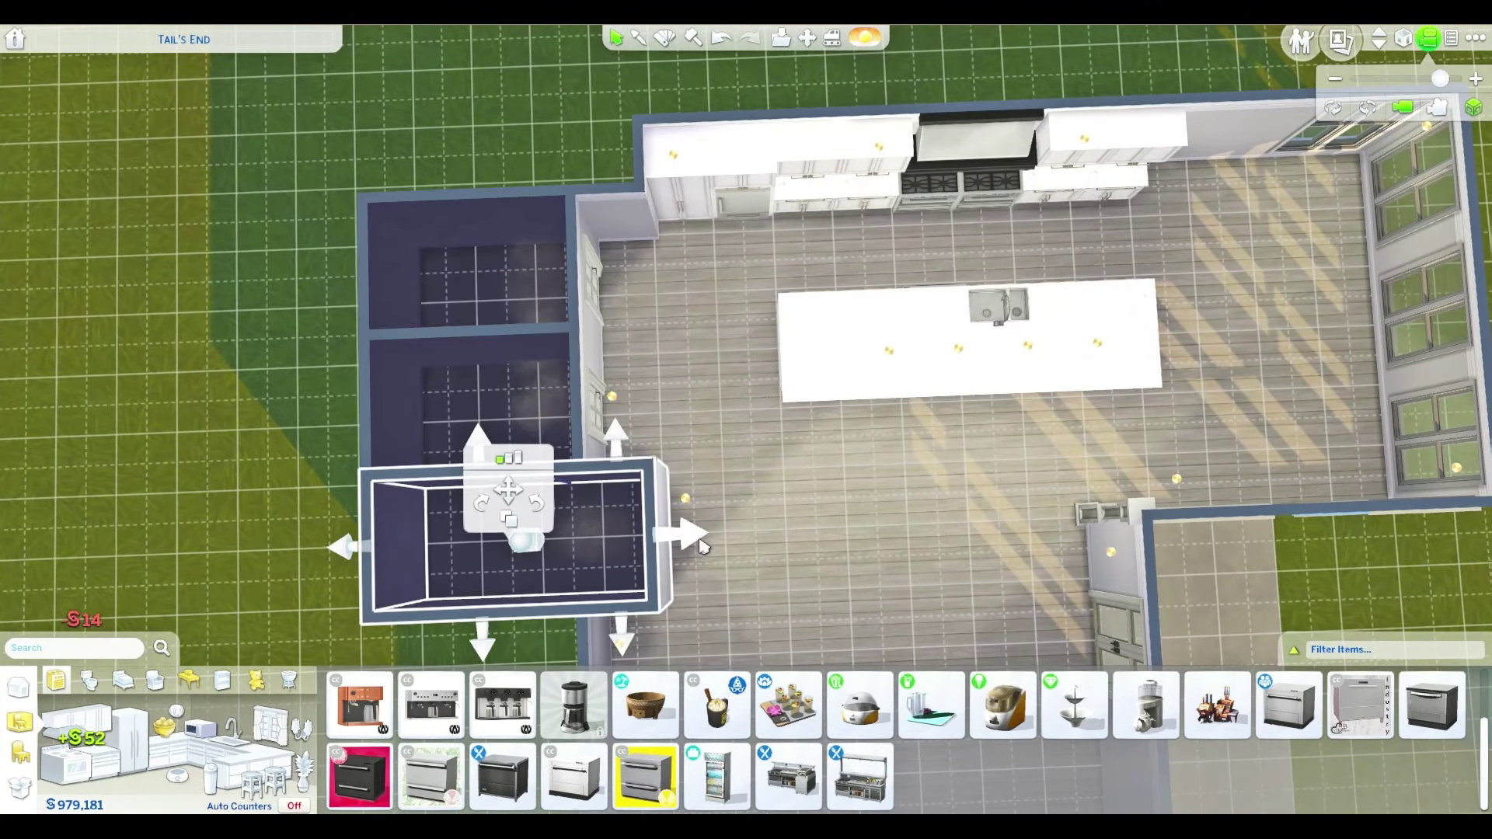
left_click_drag(683, 532, 582, 532)
left_click(1045, 578)
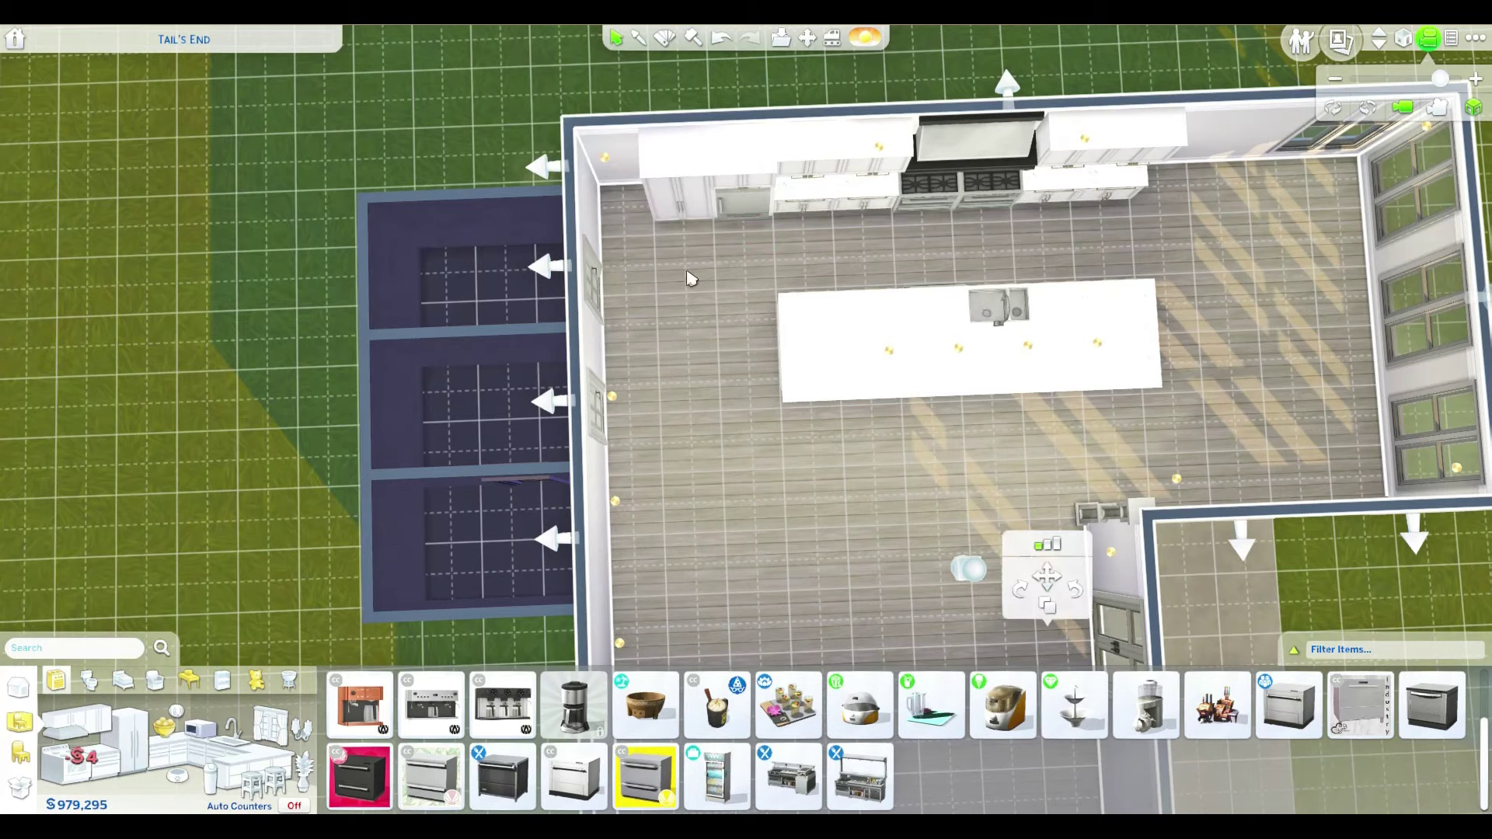
scroll(689, 278, "up", 3)
scroll(676, 292, "up", 2)
- Move the upper cabinets and lower counter beside the hood, then pick up the island's left end
left_click(661, 308)
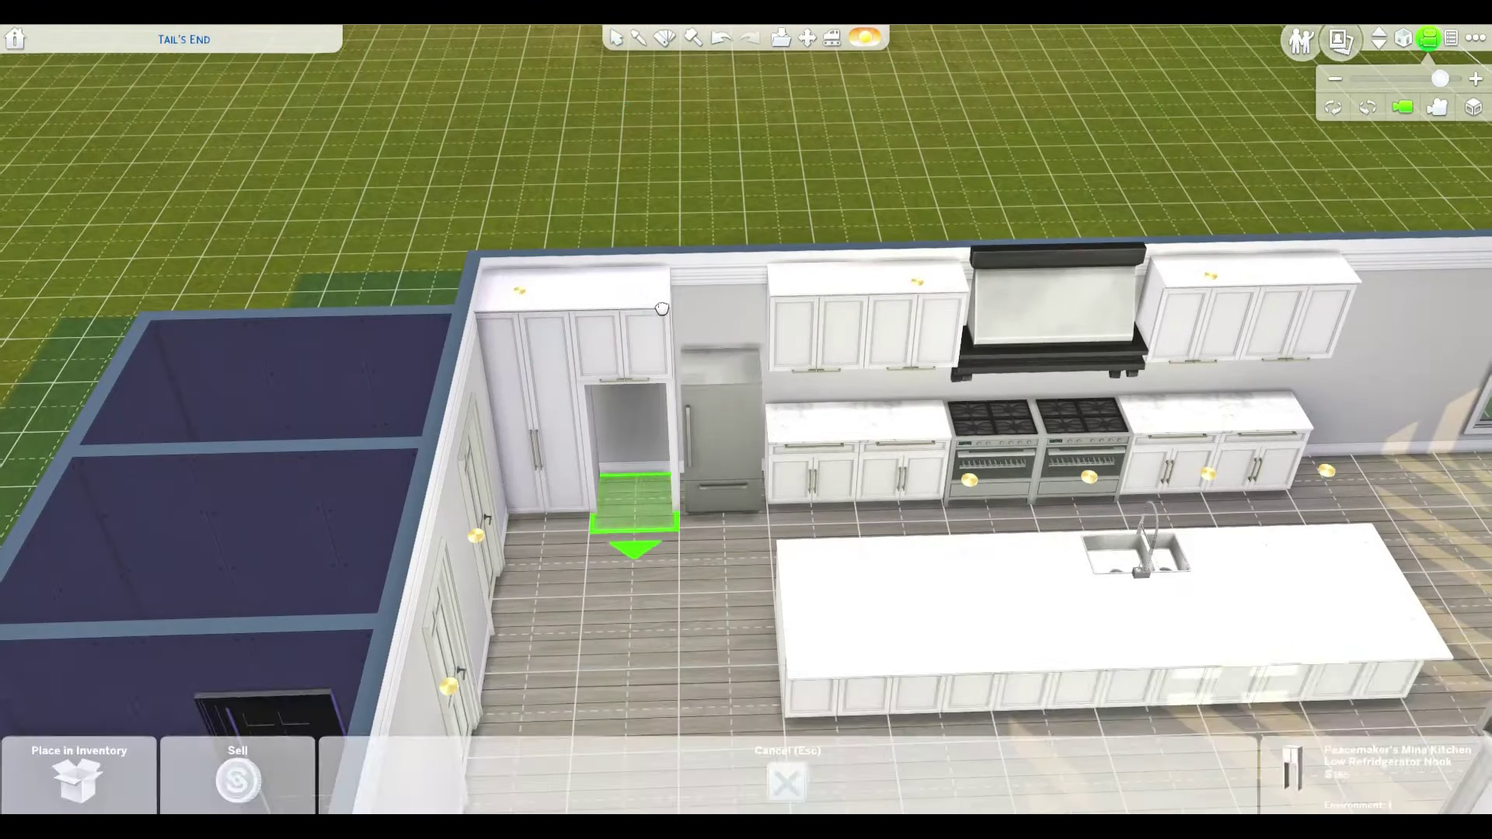
left_click(700, 317)
left_click(920, 437)
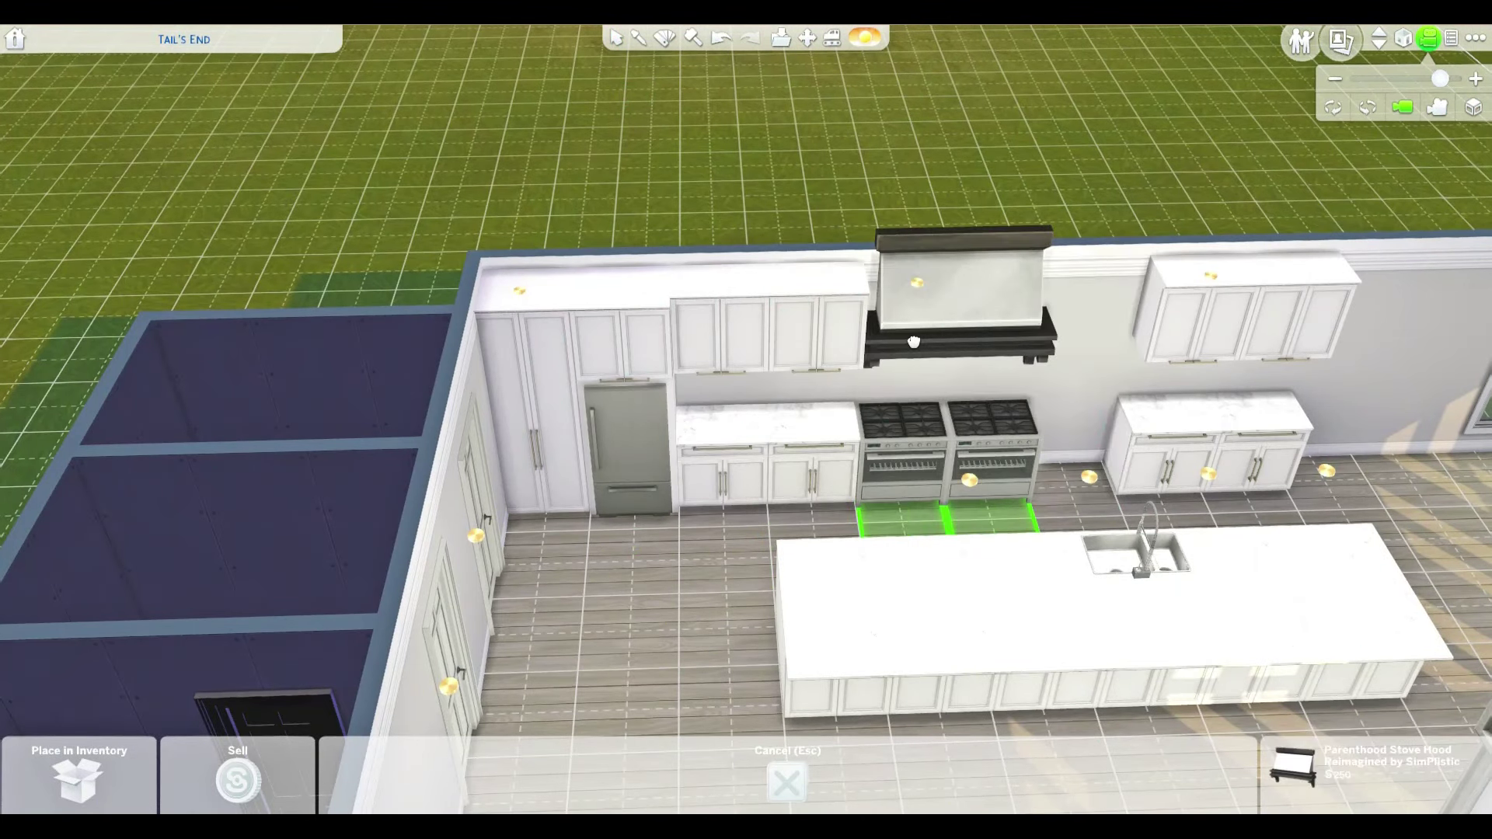
scroll(904, 350, "down", 3)
left_click(893, 327)
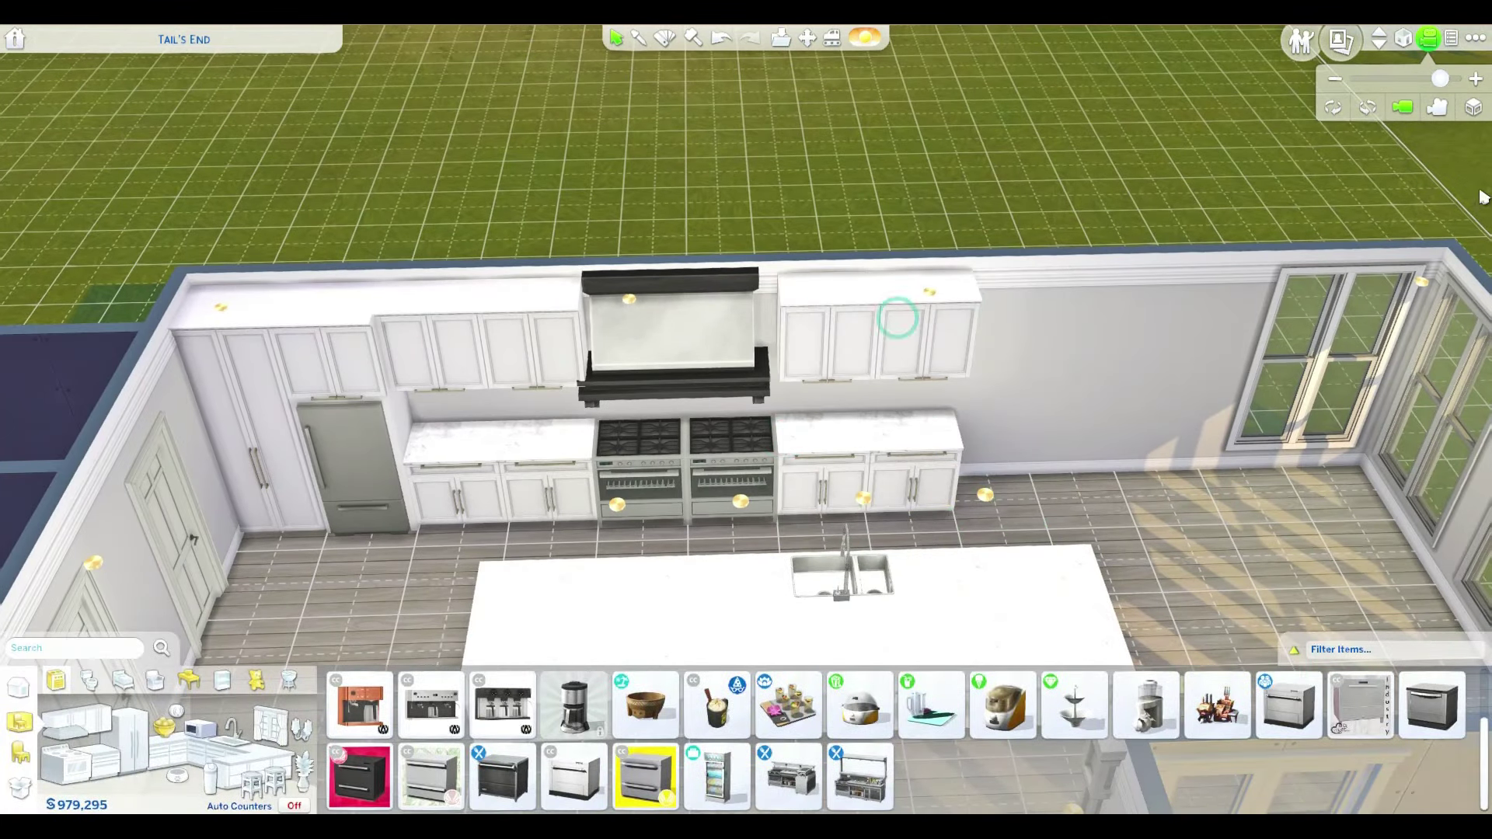
scroll(699, 339, "up", 4)
left_click(600, 373)
- Join the counter pieces into one long island with the sink section centered
left_click(657, 454)
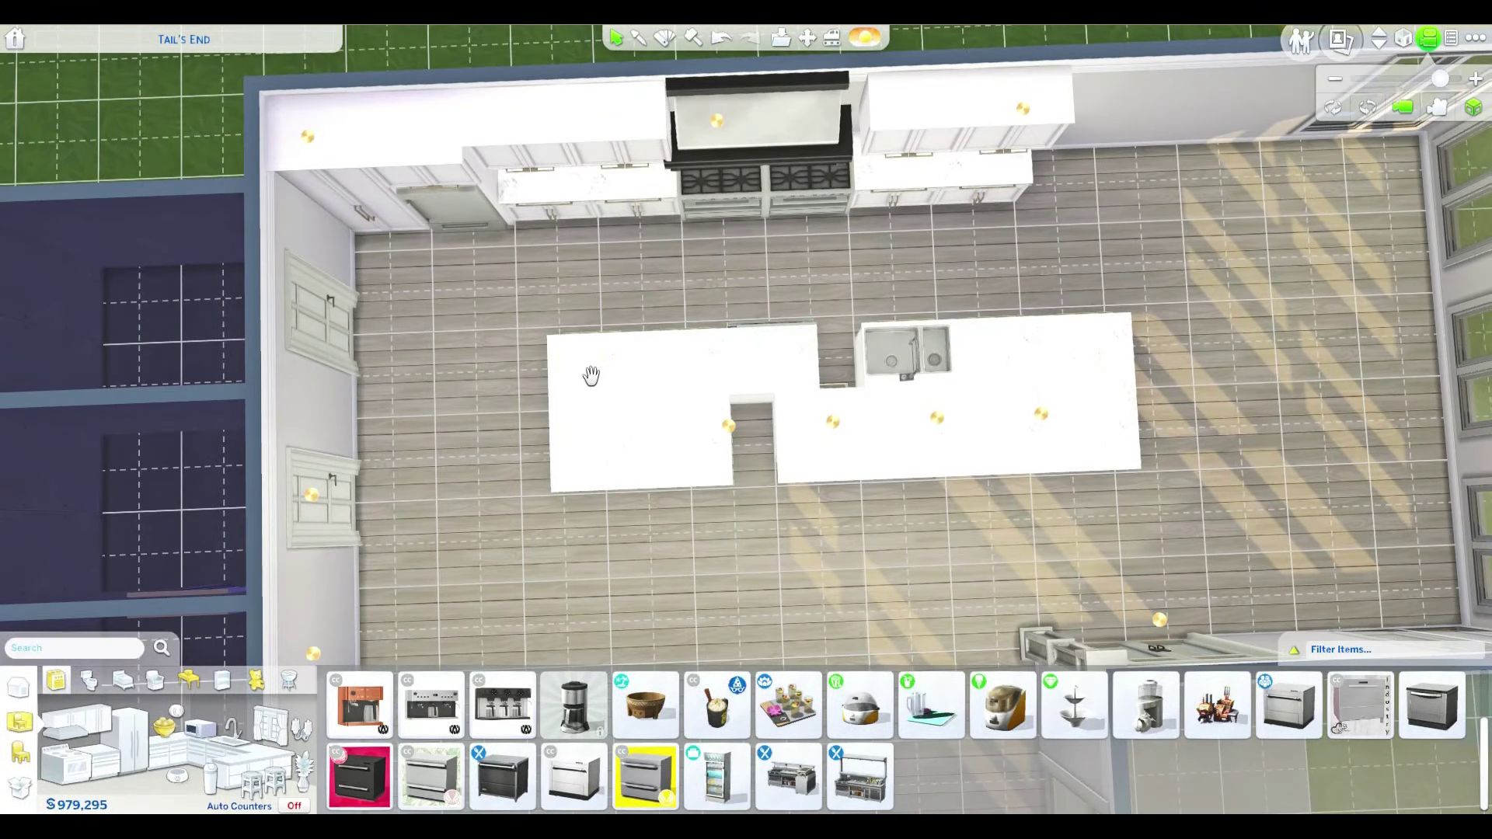
left_click(665, 367)
left_click(747, 349)
left_click(897, 350)
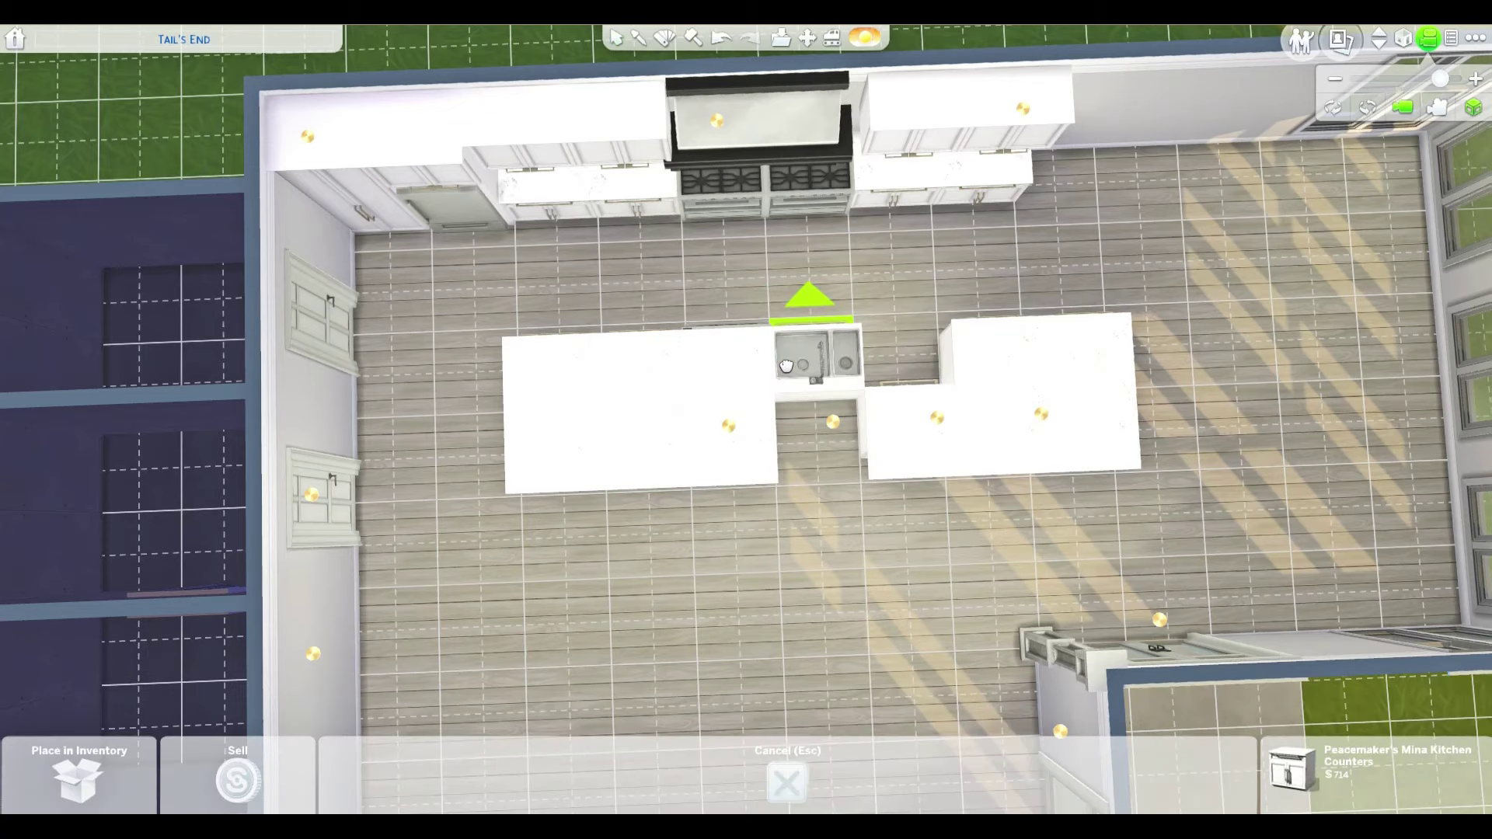
left_click(816, 350)
- Delete the leftover island piece and line the island front with six gray barstools
left_click(981, 406)
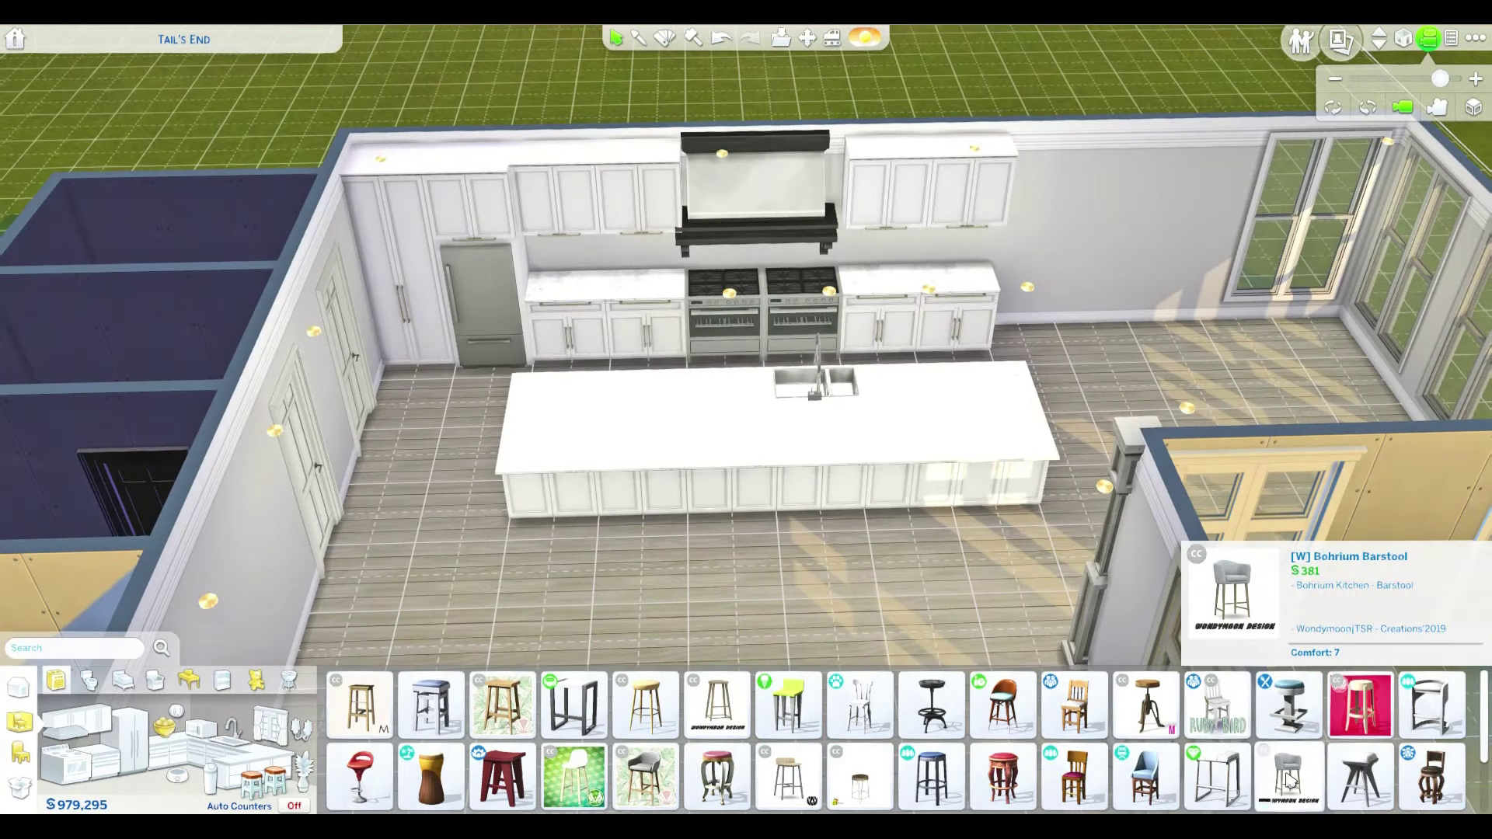
scroll(1099, 770, "down", 1)
left_click(502, 776)
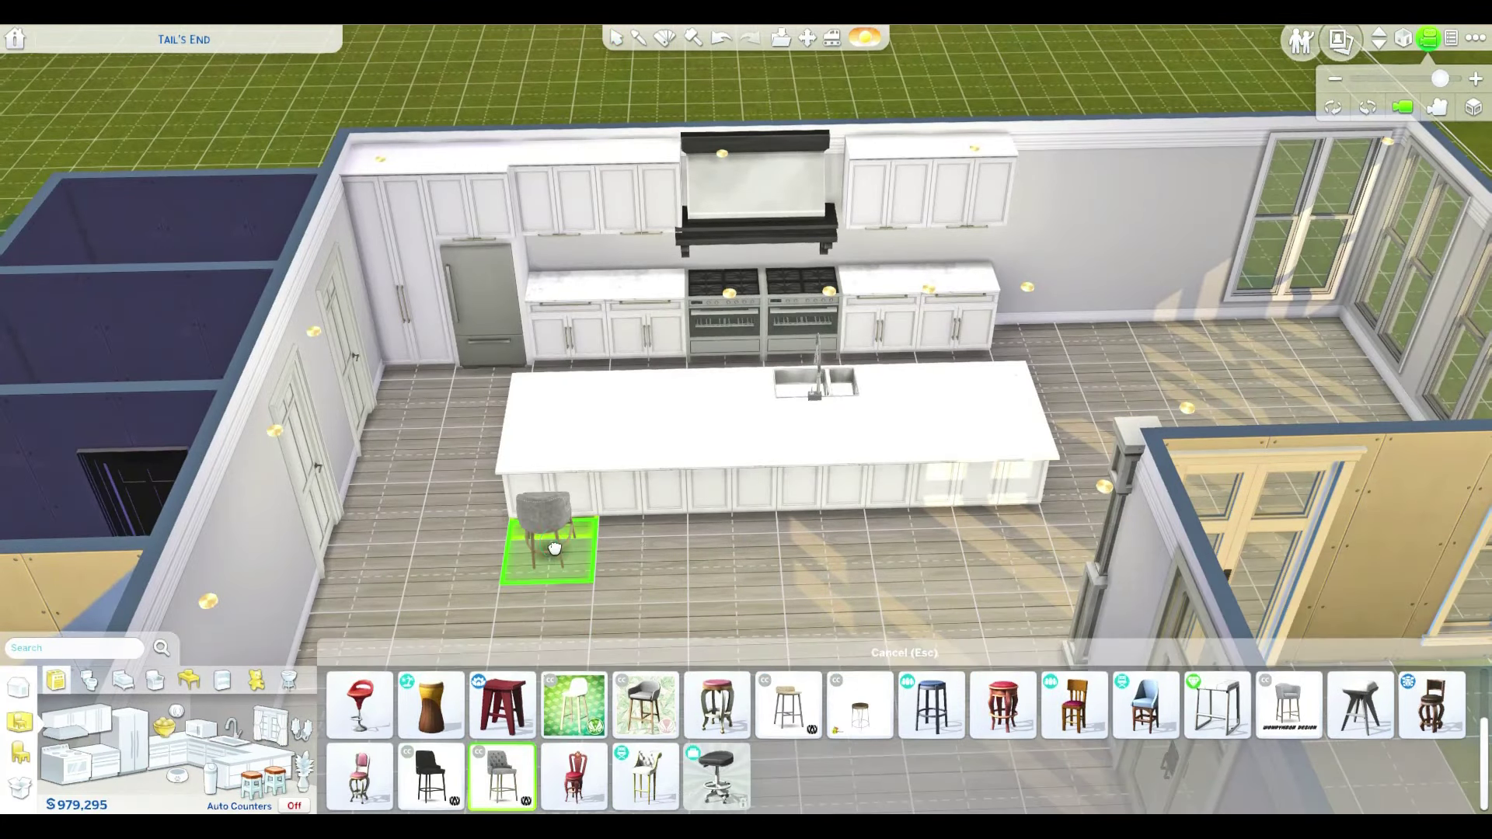
left_click(1000, 536)
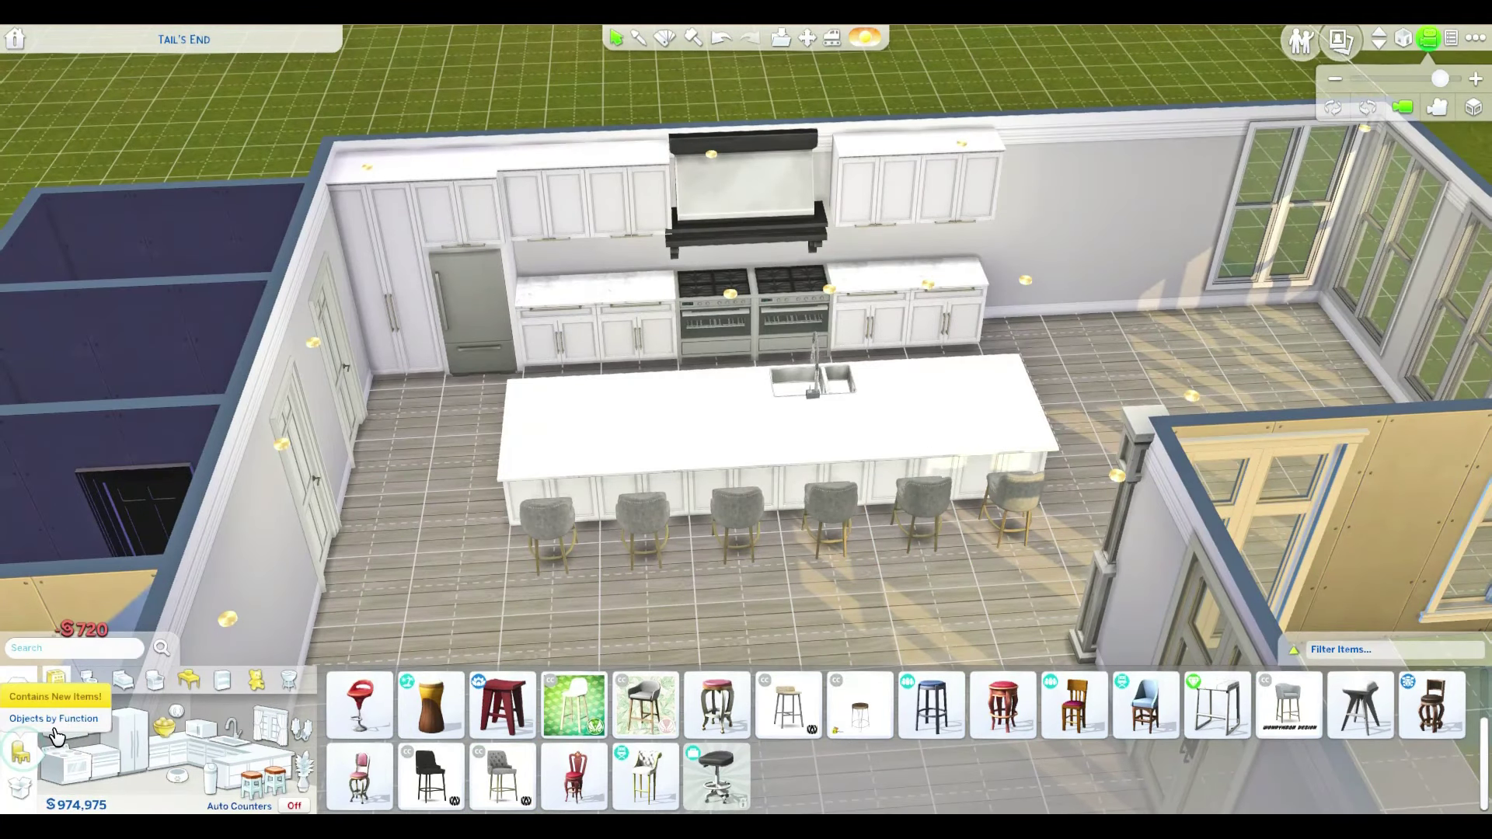
- Place the white veined marble wall panel from Decorations behind the double range
left_click(175, 729)
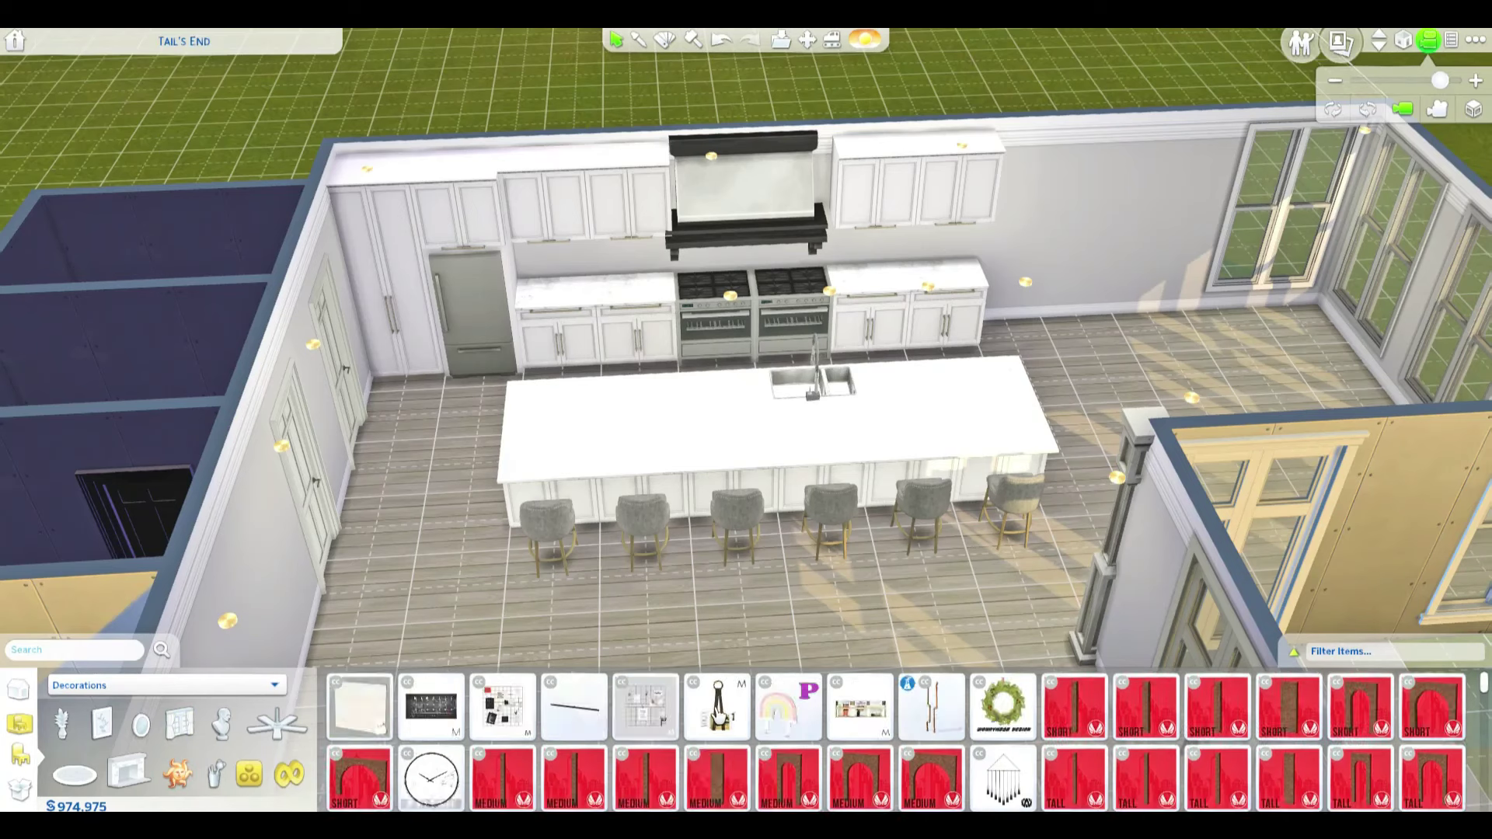
scroll(717, 723, "down", 2)
scroll(717, 724, "down", 2)
scroll(713, 725, "down", 2)
scroll(714, 725, "down", 2)
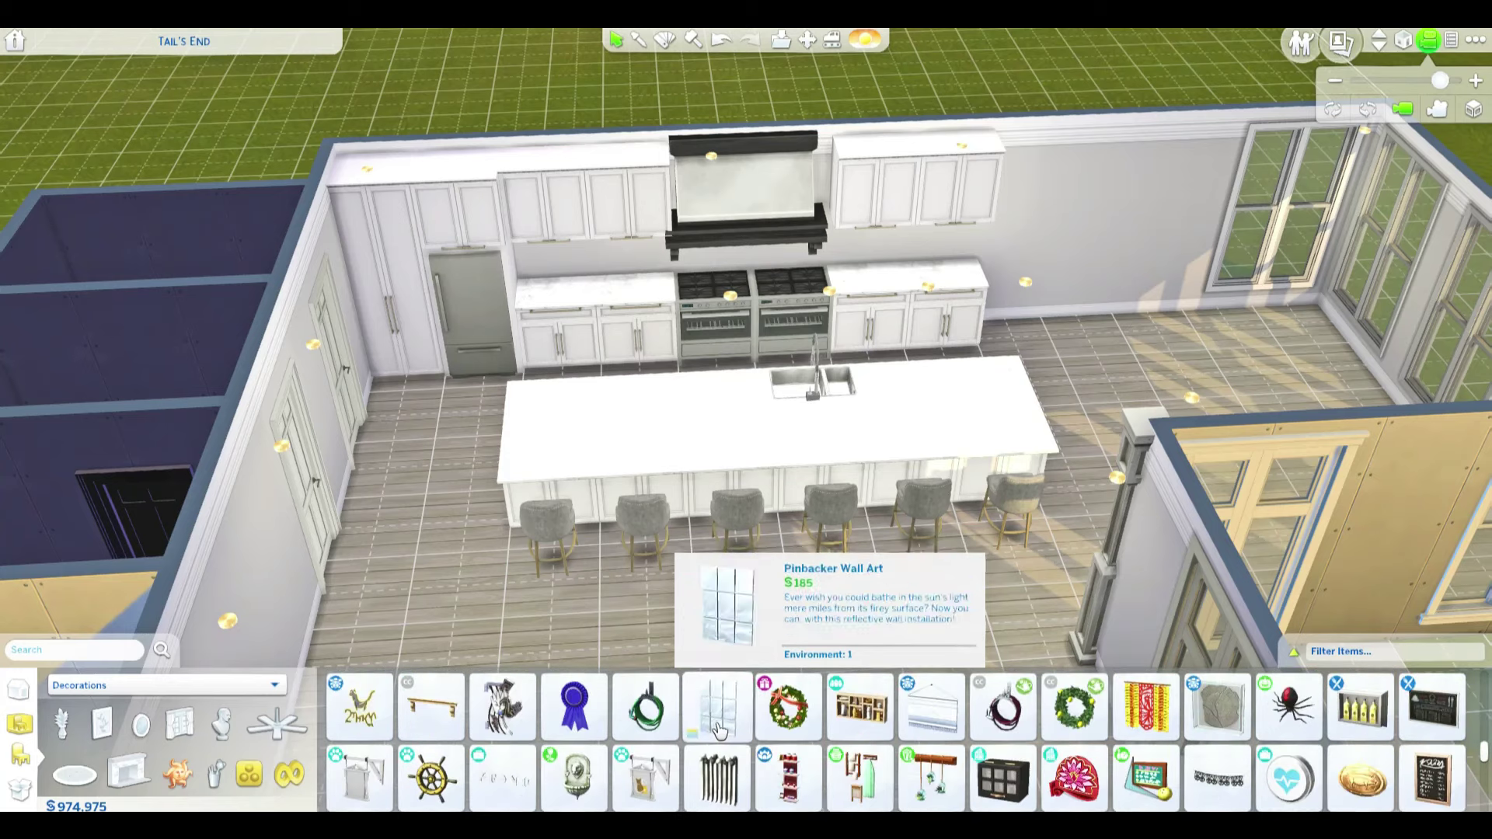
scroll(714, 725, "down", 2)
scroll(713, 726, "down", 2)
scroll(863, 734, "down", 2)
scroll(864, 735, "down", 2)
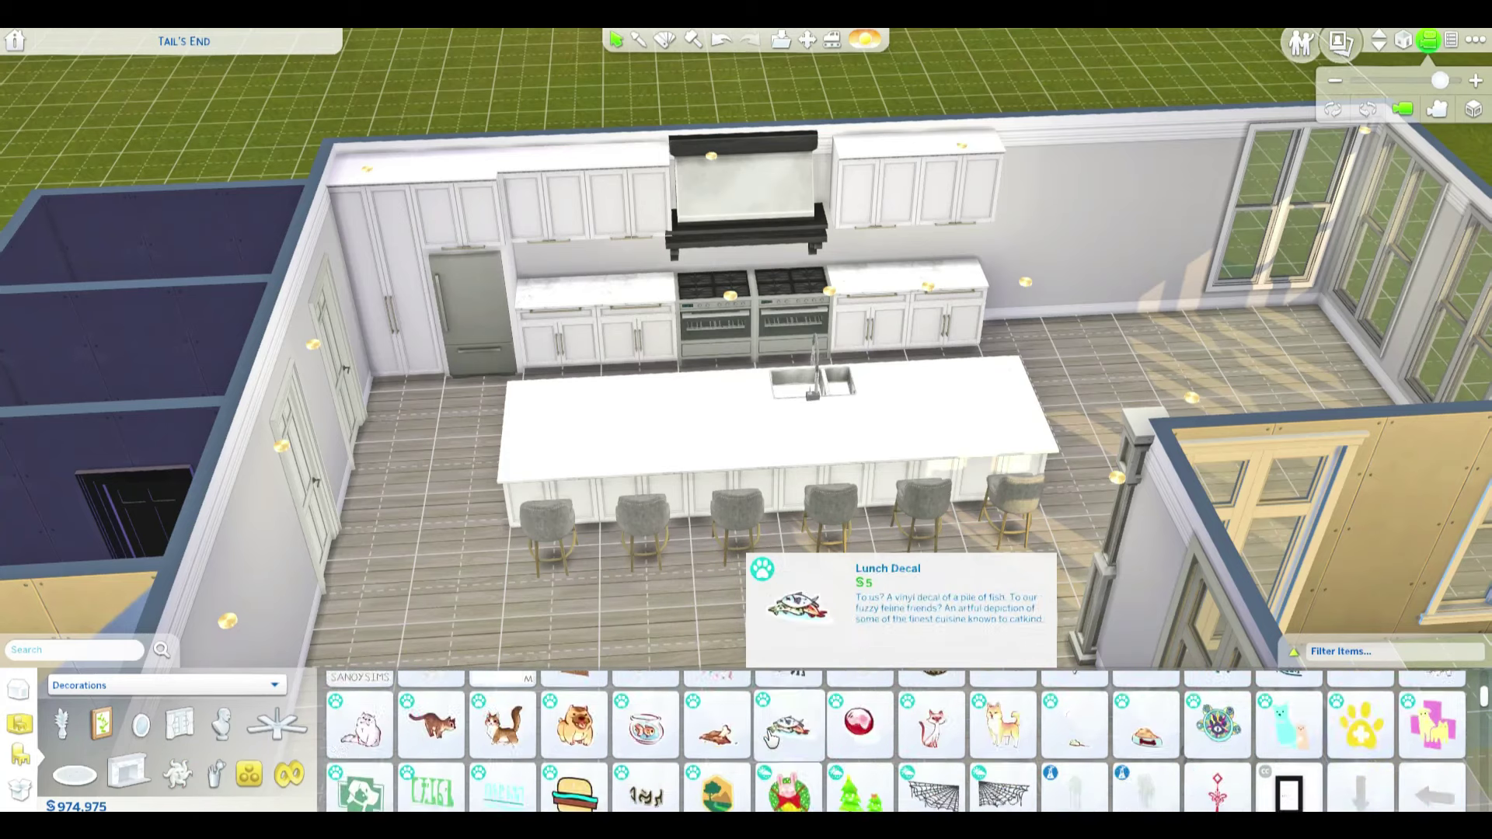
scroll(862, 734, "down", 2)
scroll(864, 735, "down", 2)
left_click(863, 743)
scroll(747, 349, "up", 3)
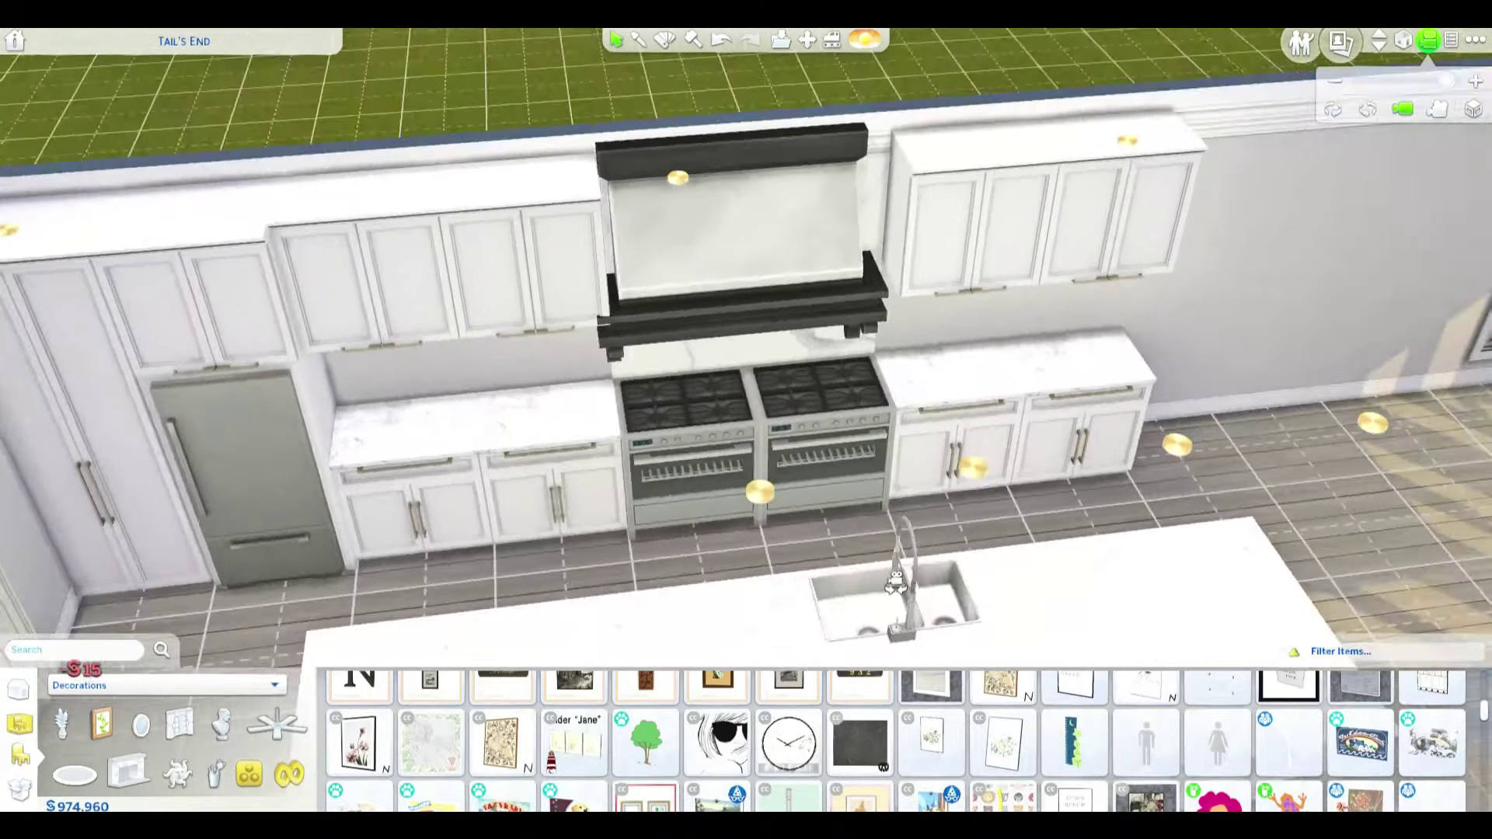
left_click(750, 299)
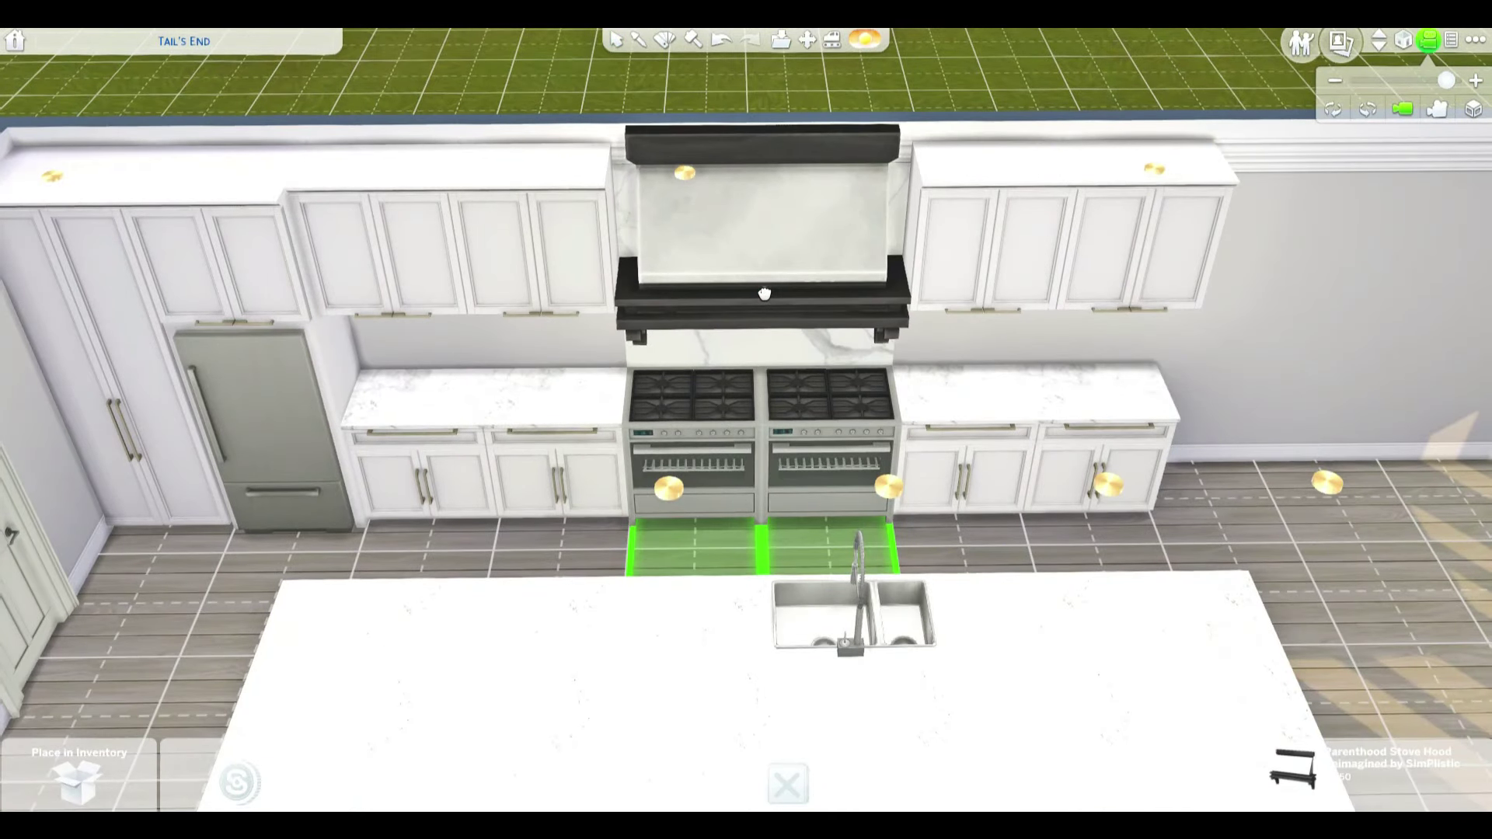
scroll(1183, 399, "down", 3)
- Hang white striped short sphere pendants from Lighting in a row above the island
left_click(163, 686)
left_click(69, 606)
scroll(680, 408, "up", 3)
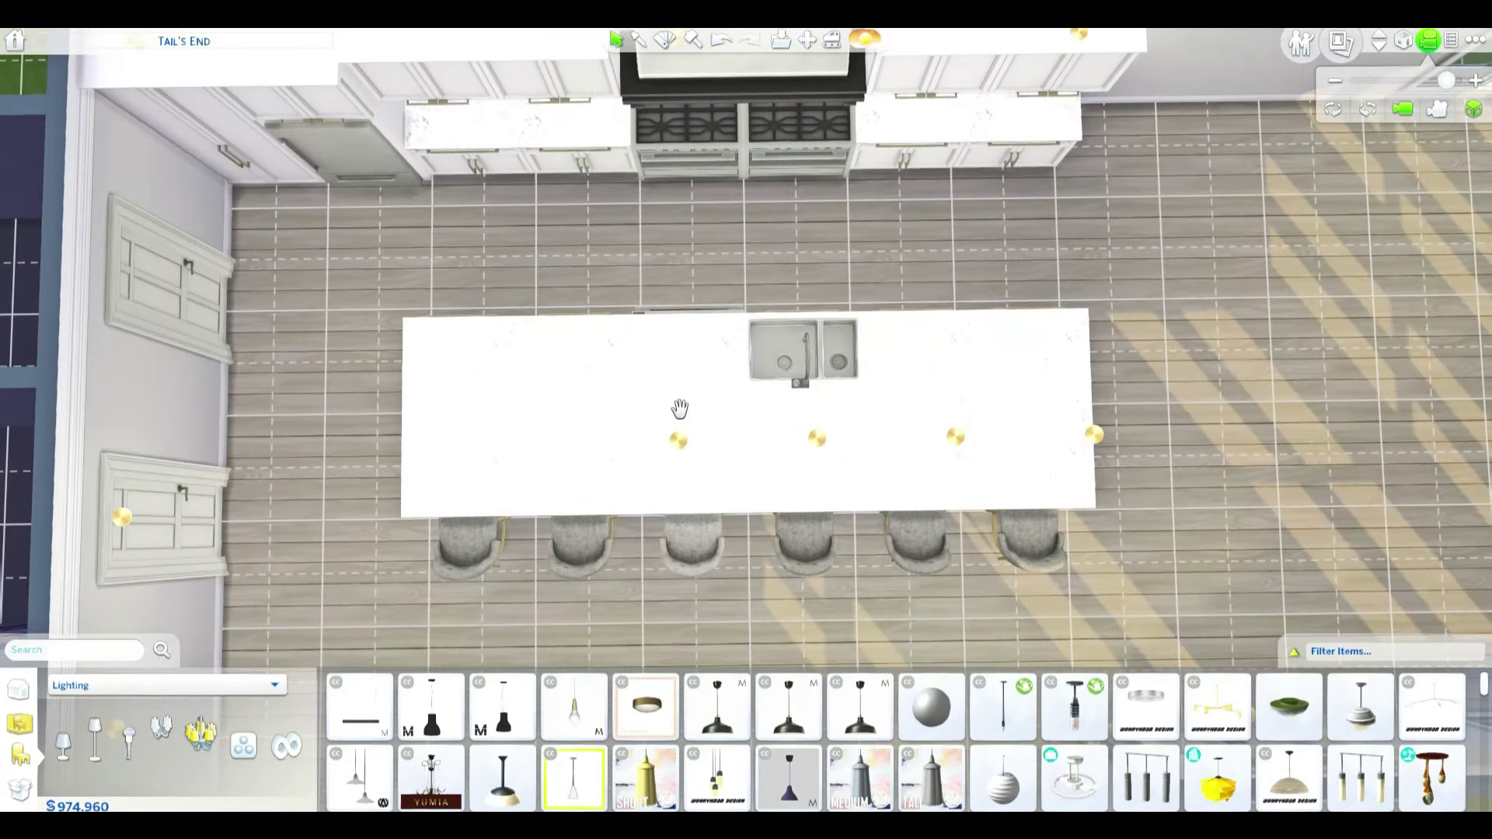
left_click(401, 444)
scroll(954, 726, "down", 5)
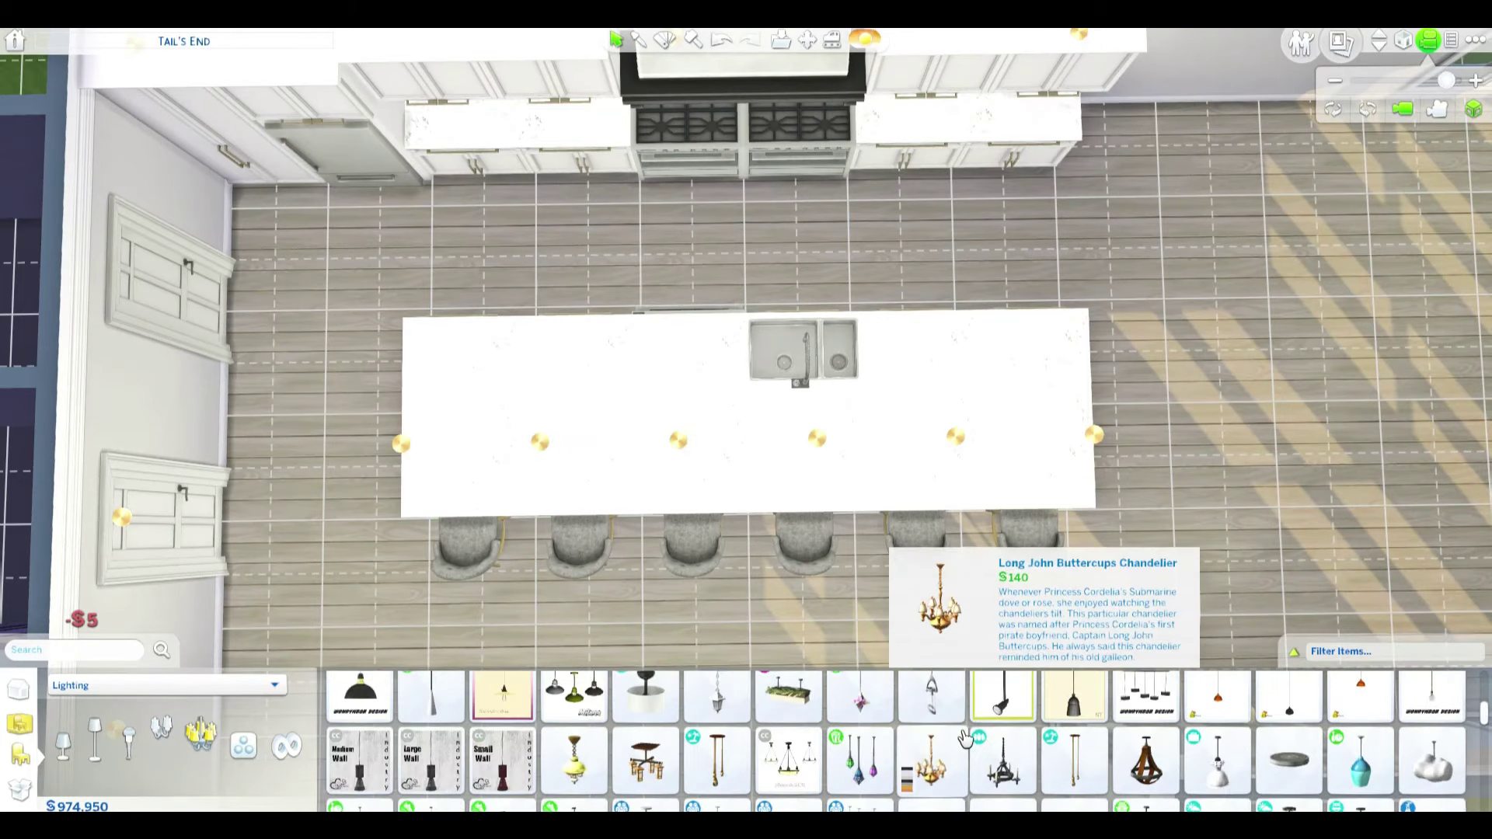
scroll(953, 727, "down", 5)
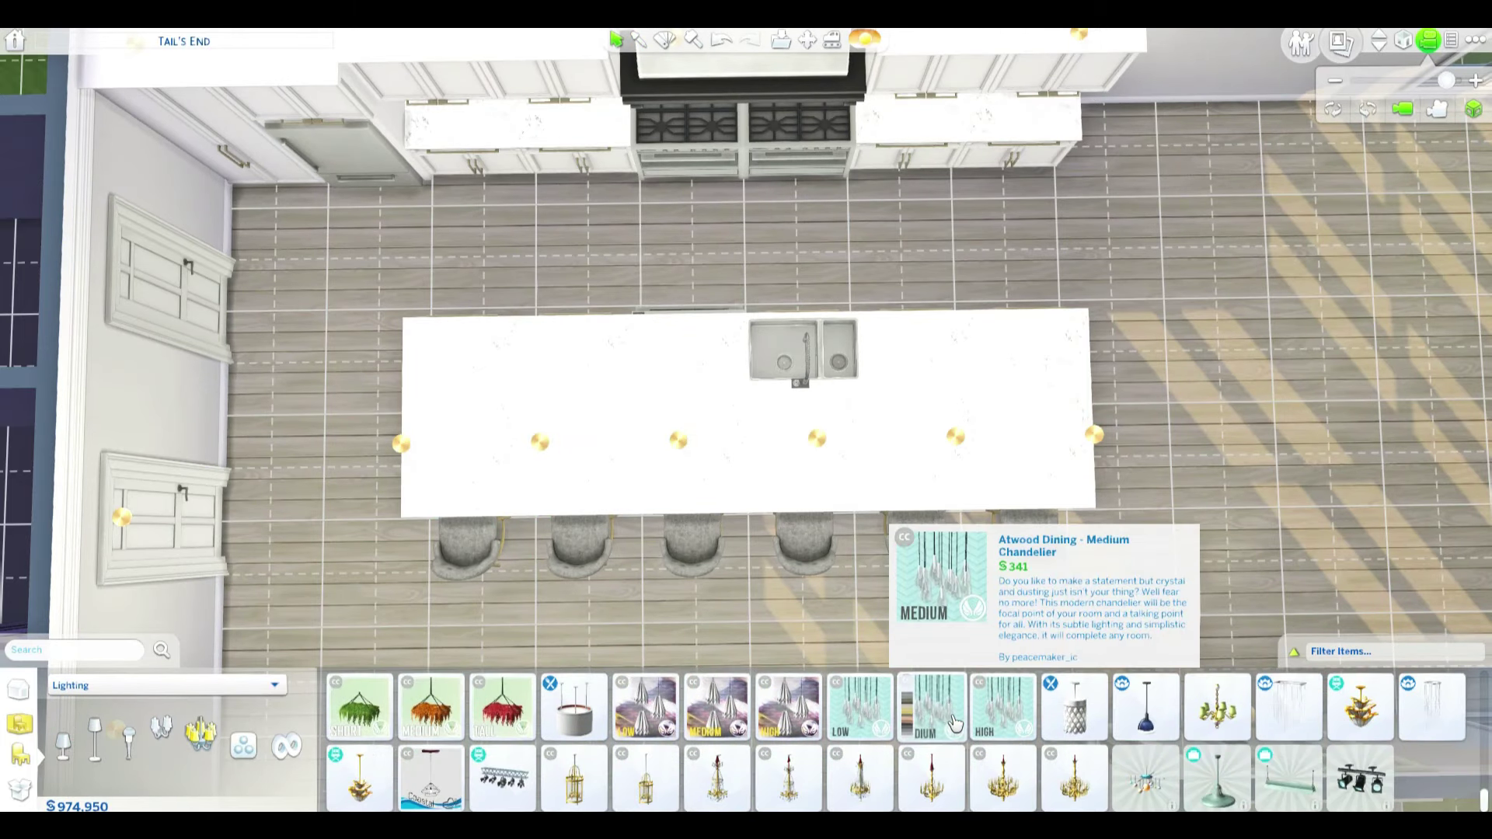
scroll(1283, 746, "up", 5)
left_click(1360, 777)
scroll(816, 746, "down", 3)
left_click(931, 742)
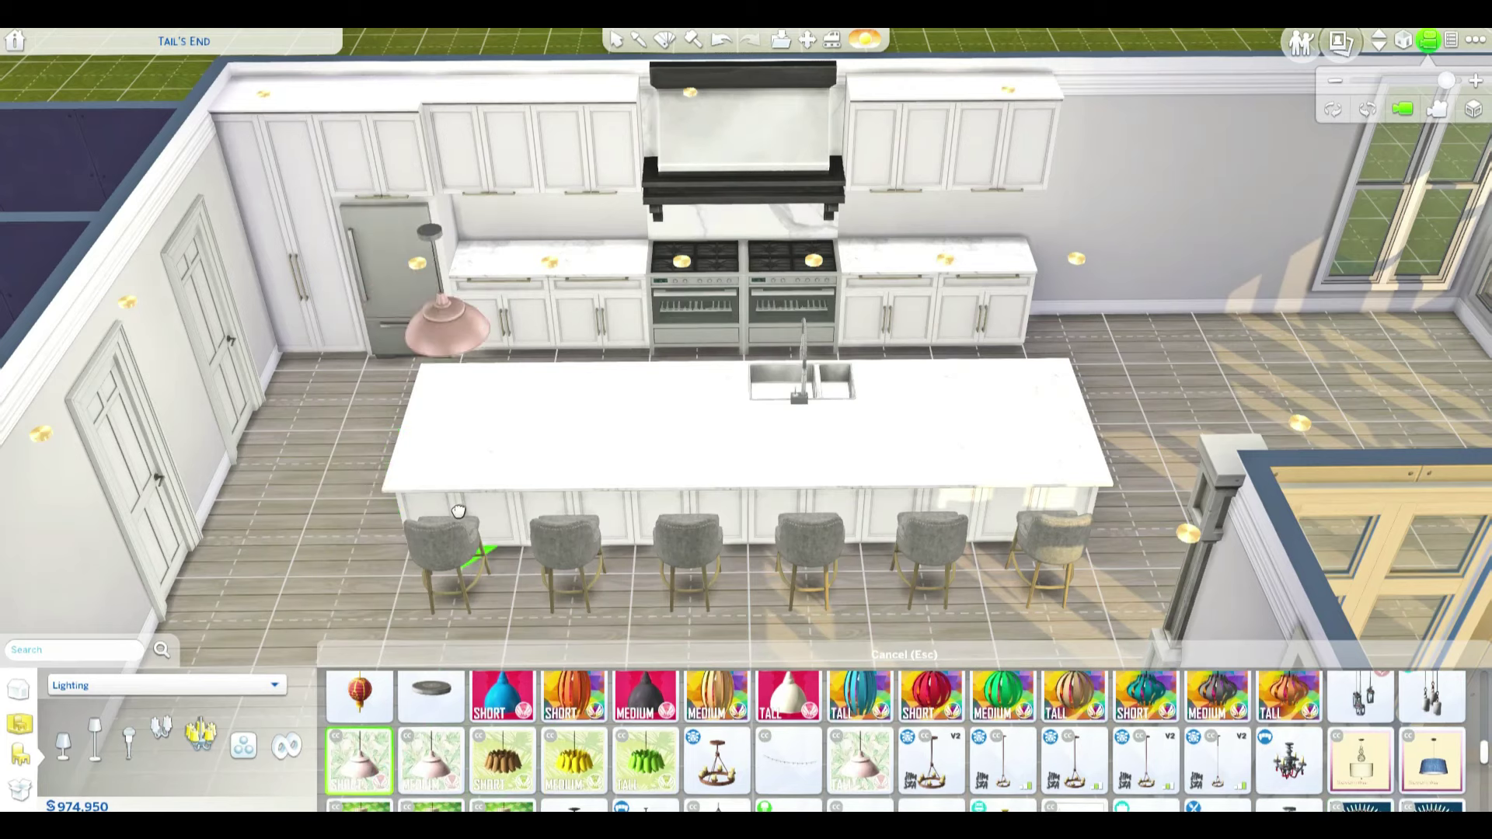
left_click(887, 735)
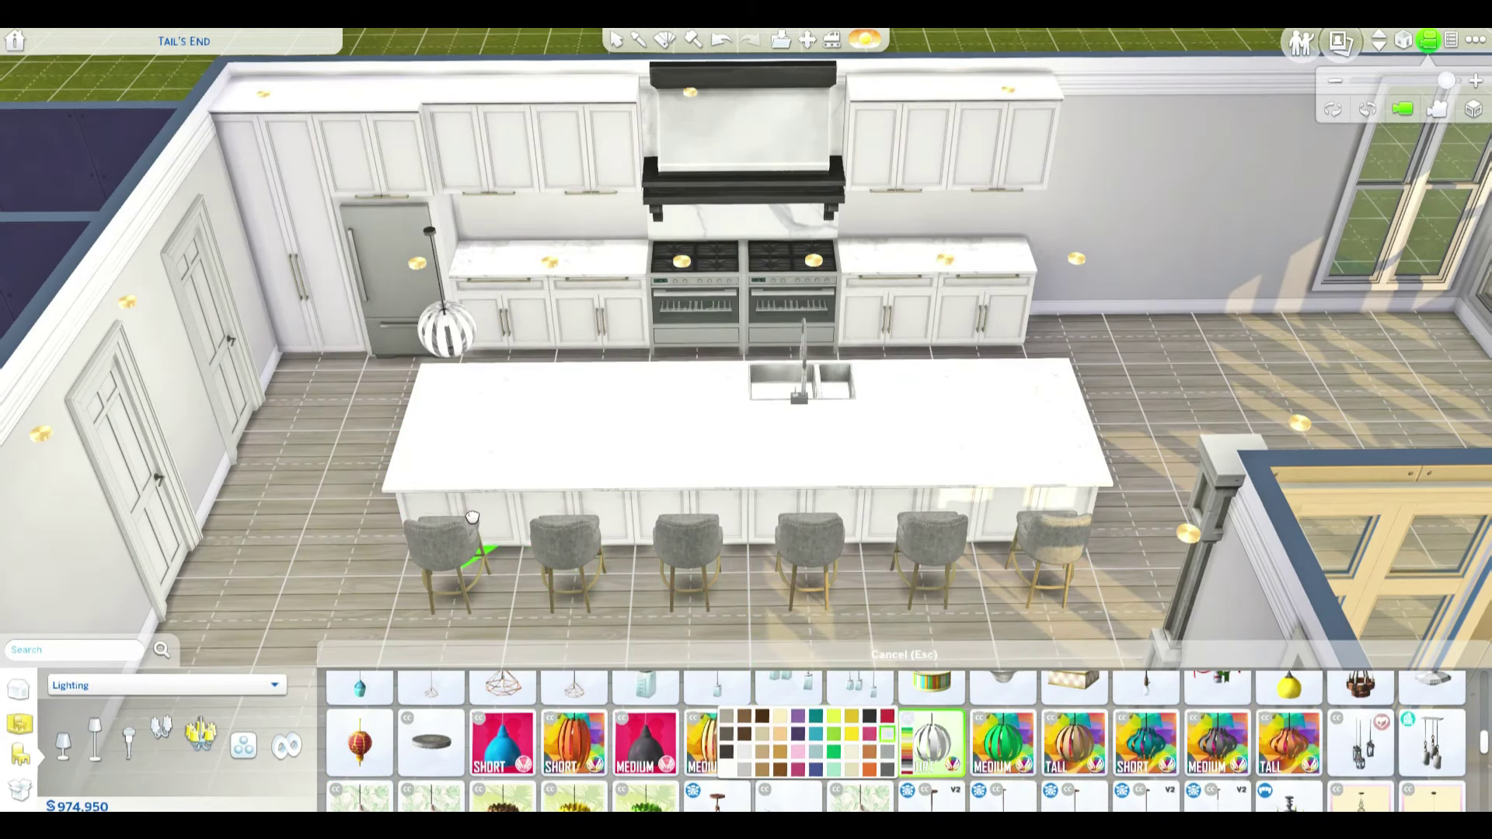
left_click(474, 517)
scroll(525, 506, "up", 3)
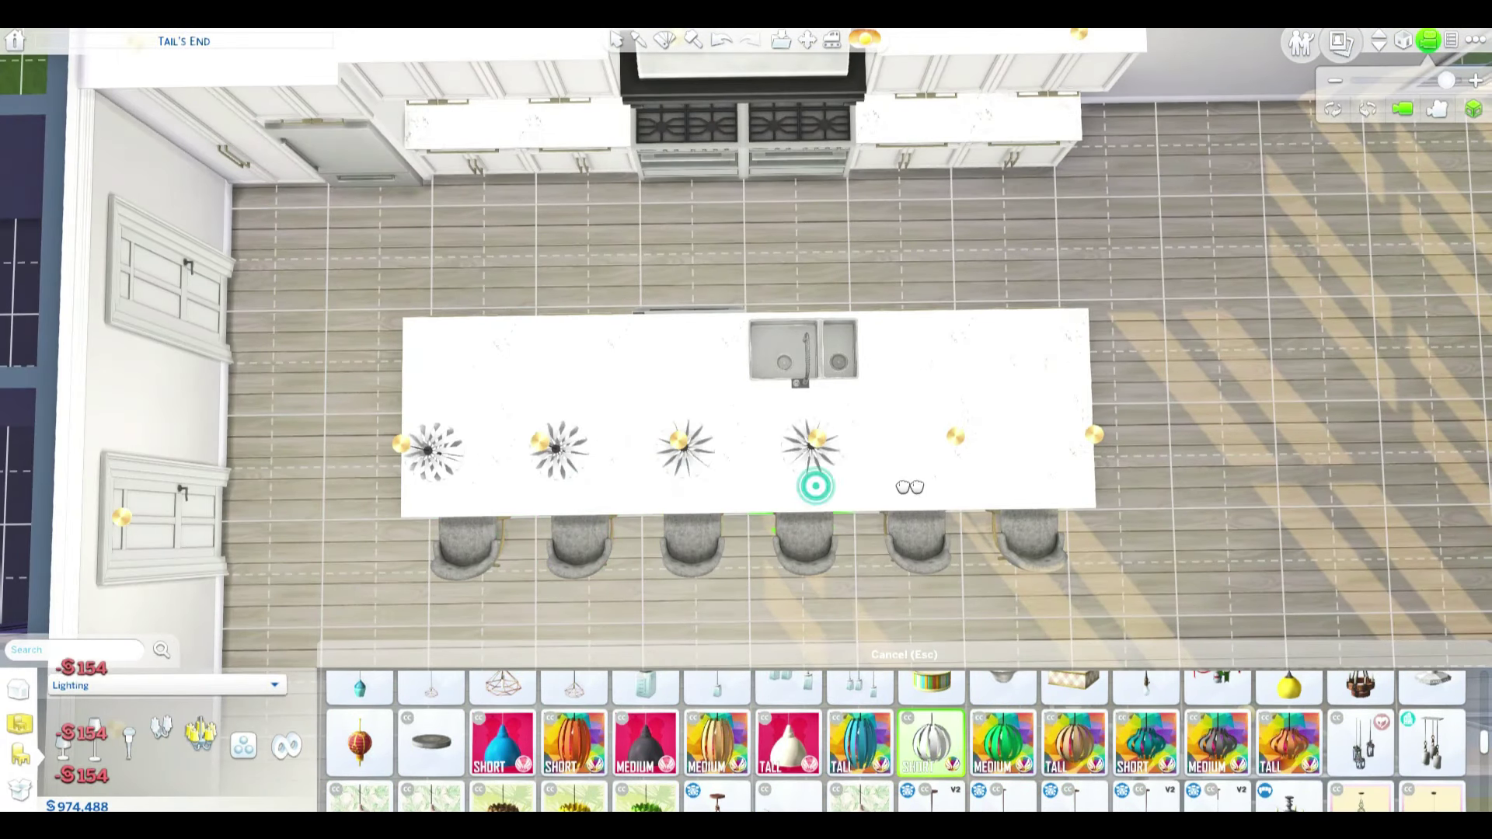
left_click(1059, 437)
left_click(939, 437)
scroll(939, 467, "down", 3)
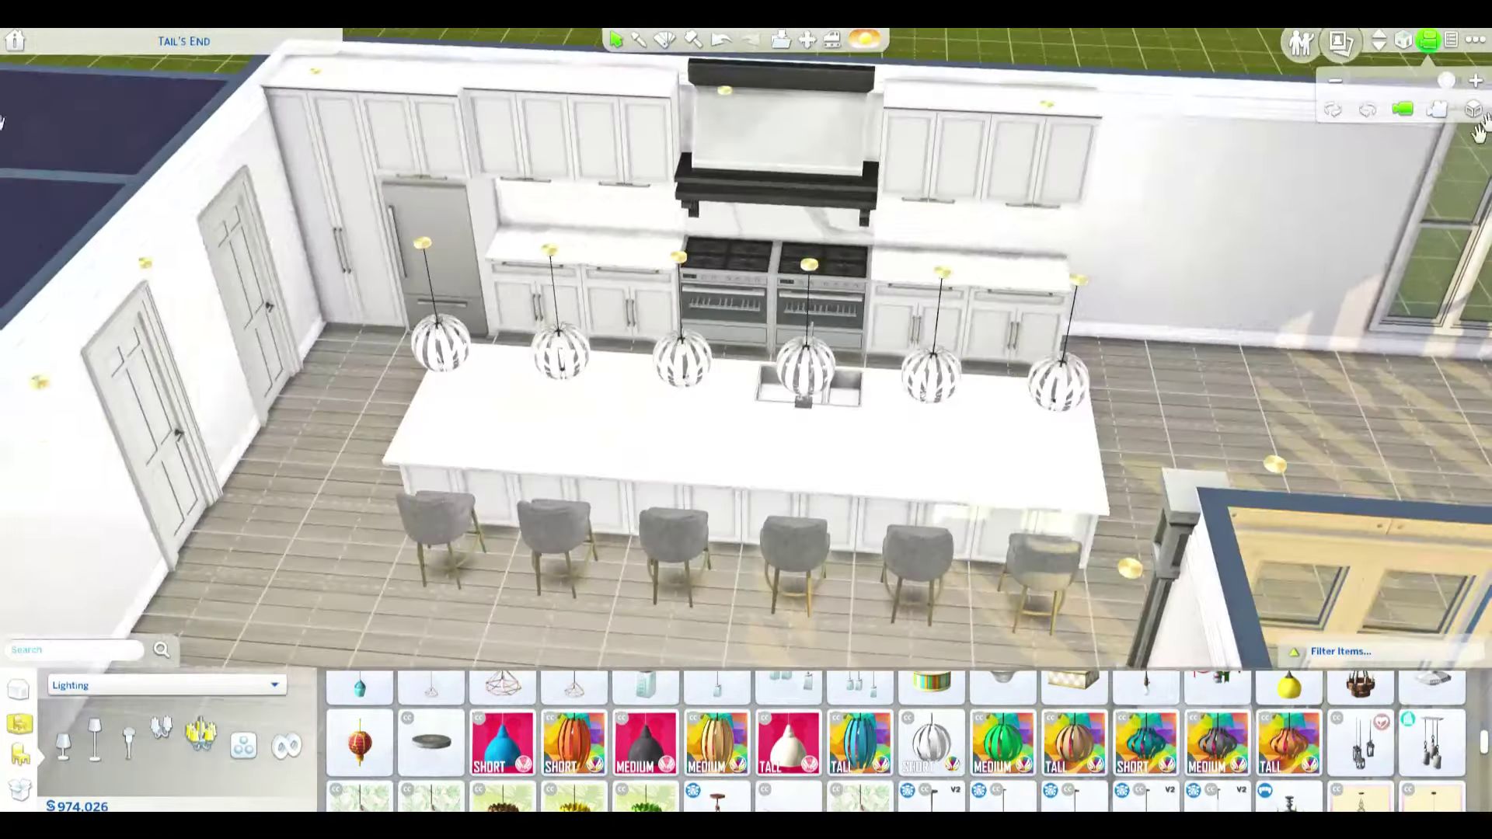
scroll(746, 350, "up", 3)
- Place the long white dining table with eight white chairs around it
left_click(187, 682)
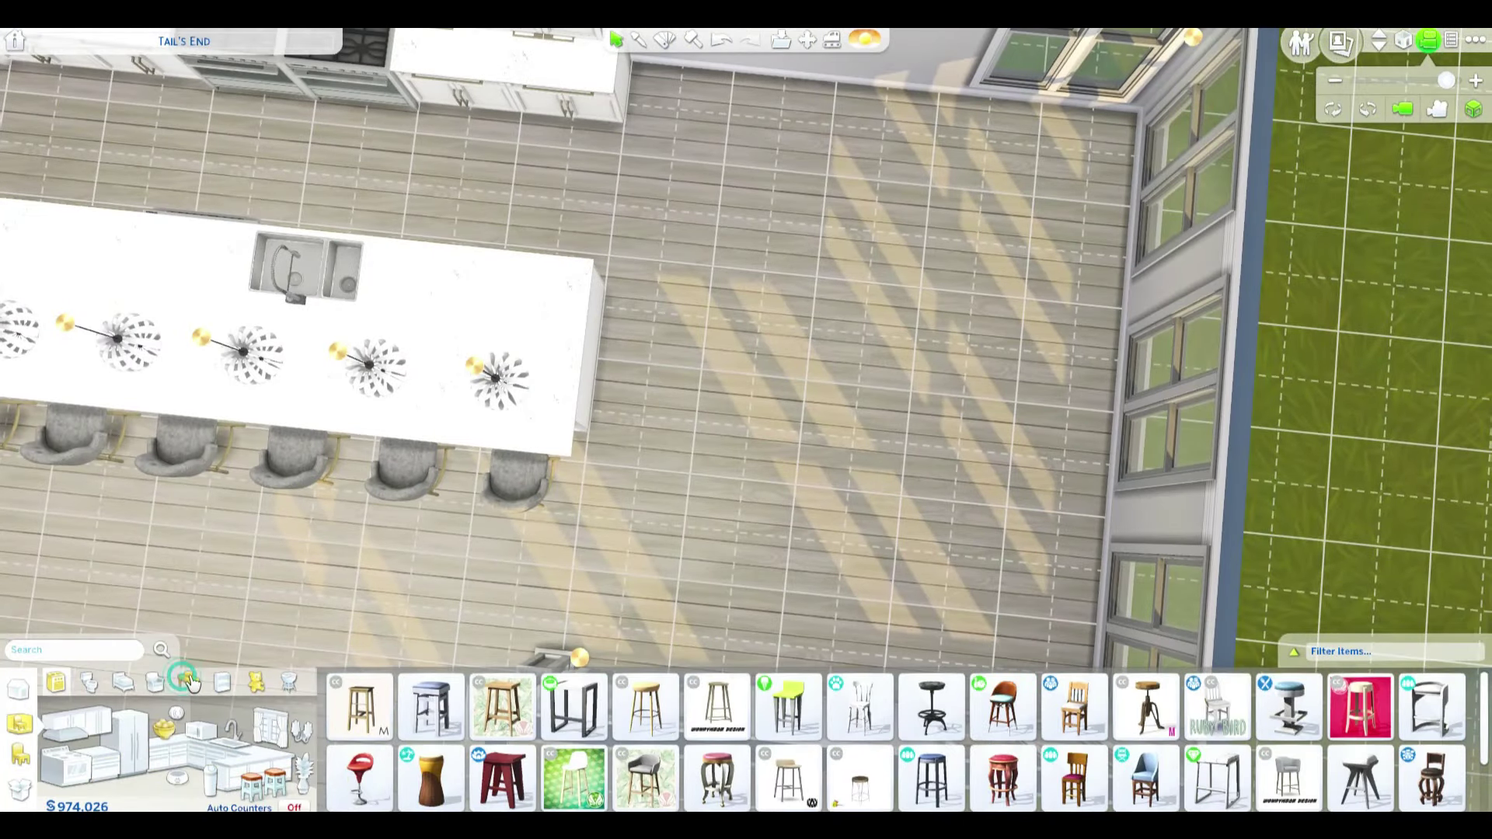
left_click(189, 682)
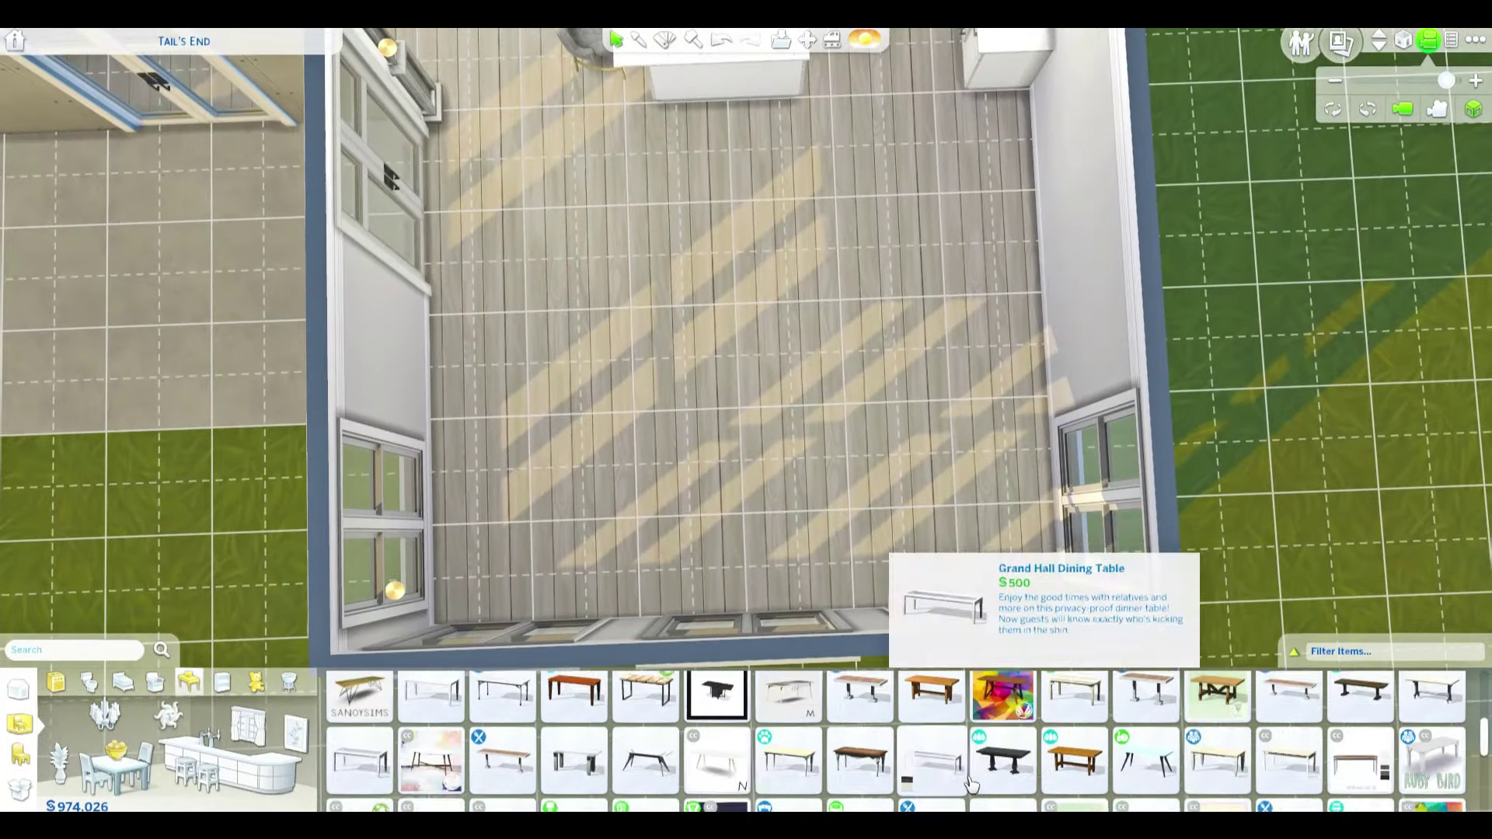
scroll(971, 785, "down", 2)
scroll(974, 786, "down", 1)
scroll(977, 790, "down", 1)
scroll(983, 794, "down", 1)
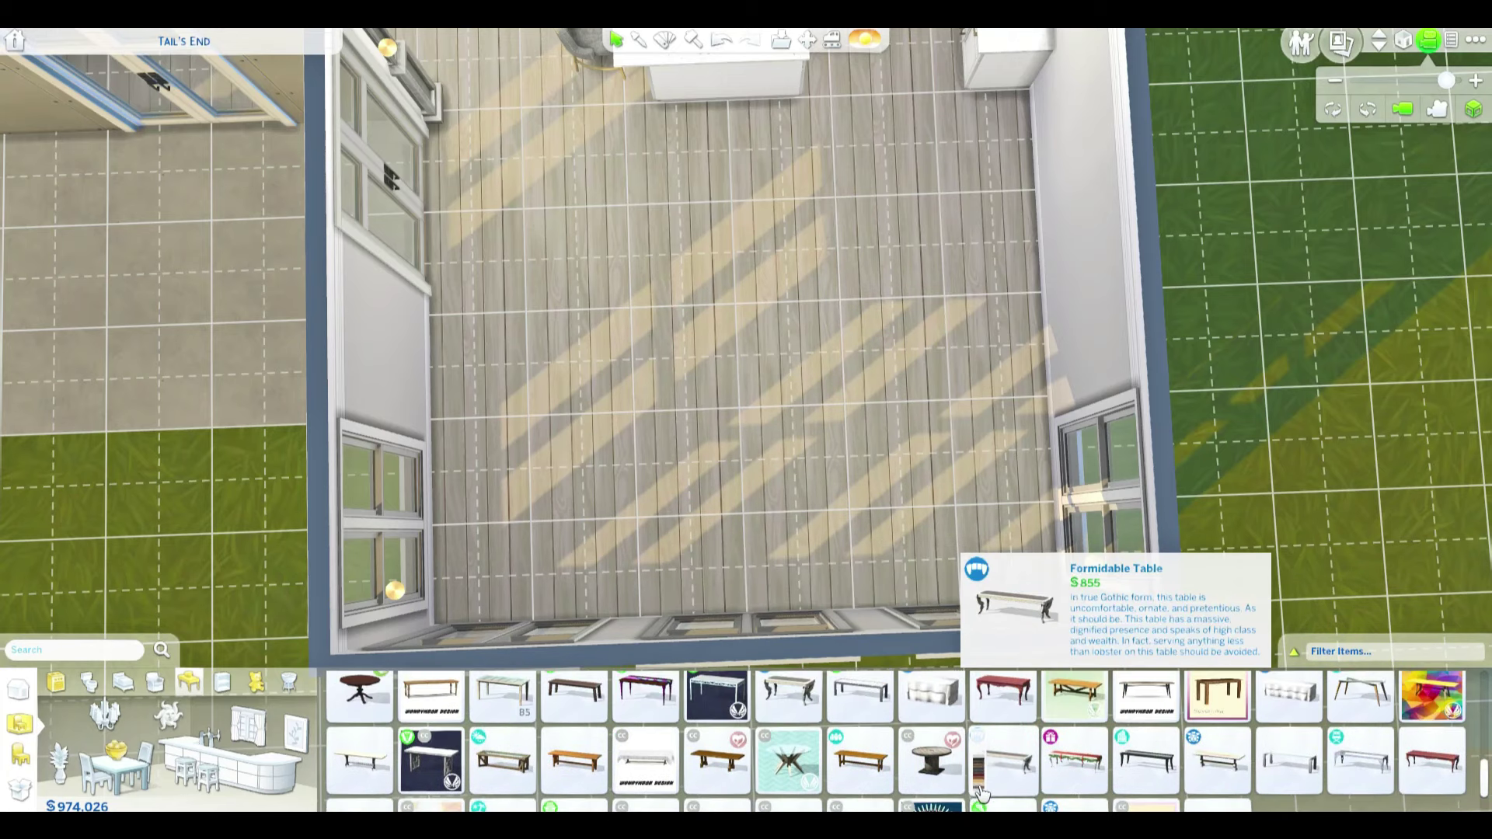
left_click(992, 751)
left_click(140, 749)
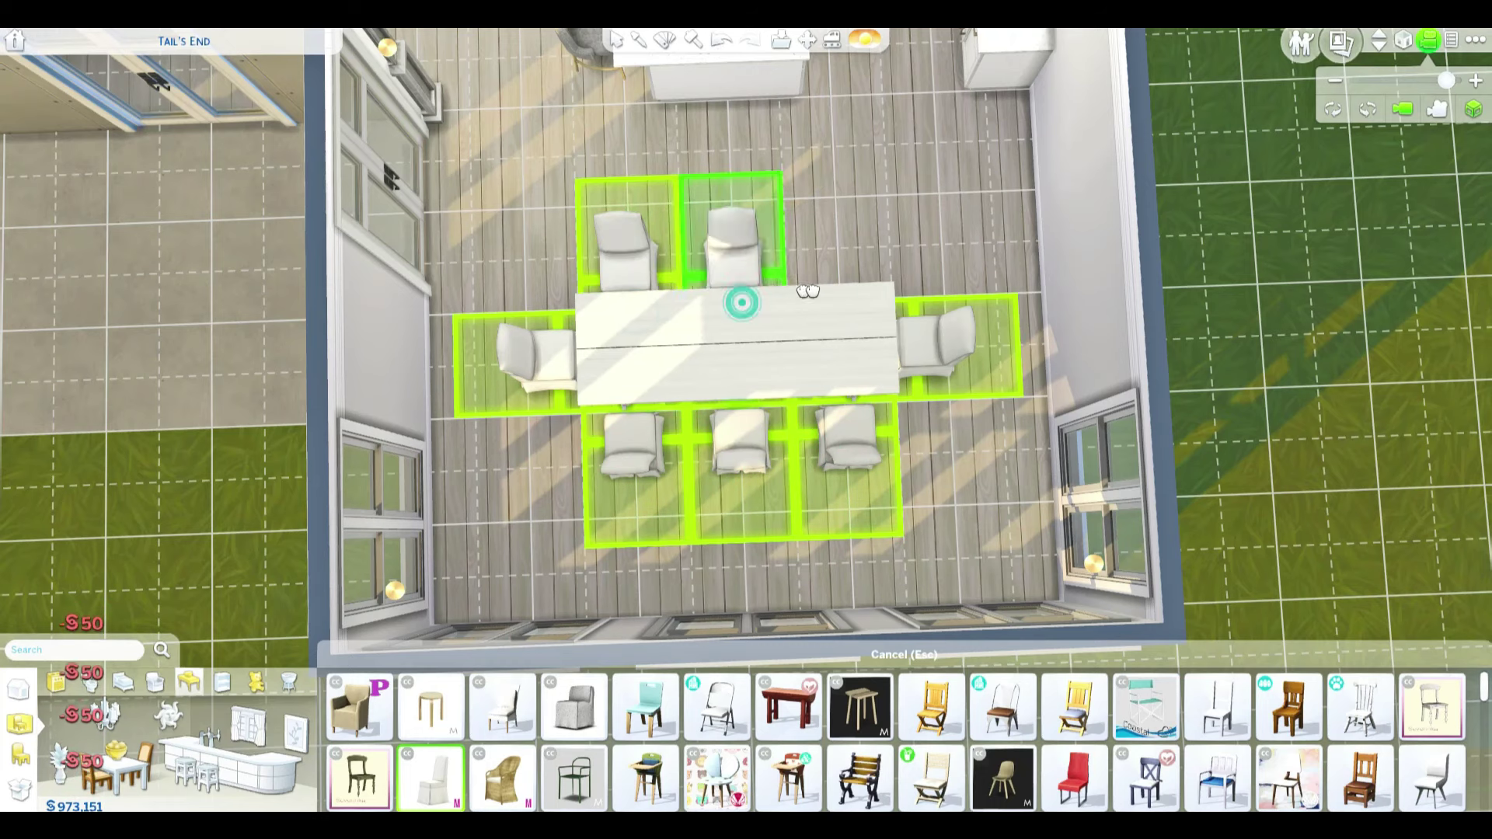
left_click(742, 301)
- Lay the grey trellis-patterned rug from Rugs under the dining table
left_click(155, 683)
left_click(174, 779)
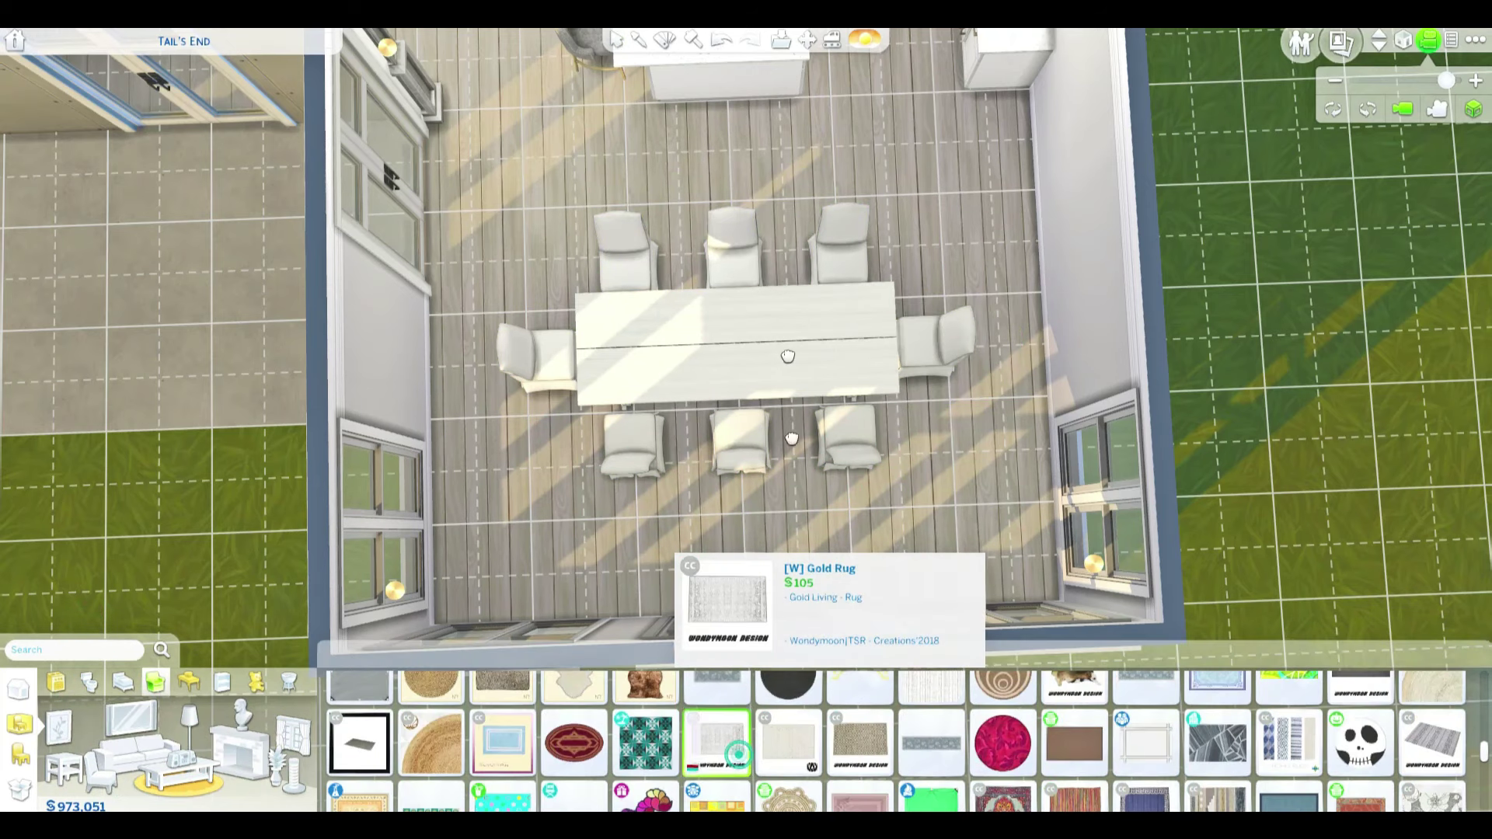
scroll(933, 746, "down", 1)
left_click(1431, 758)
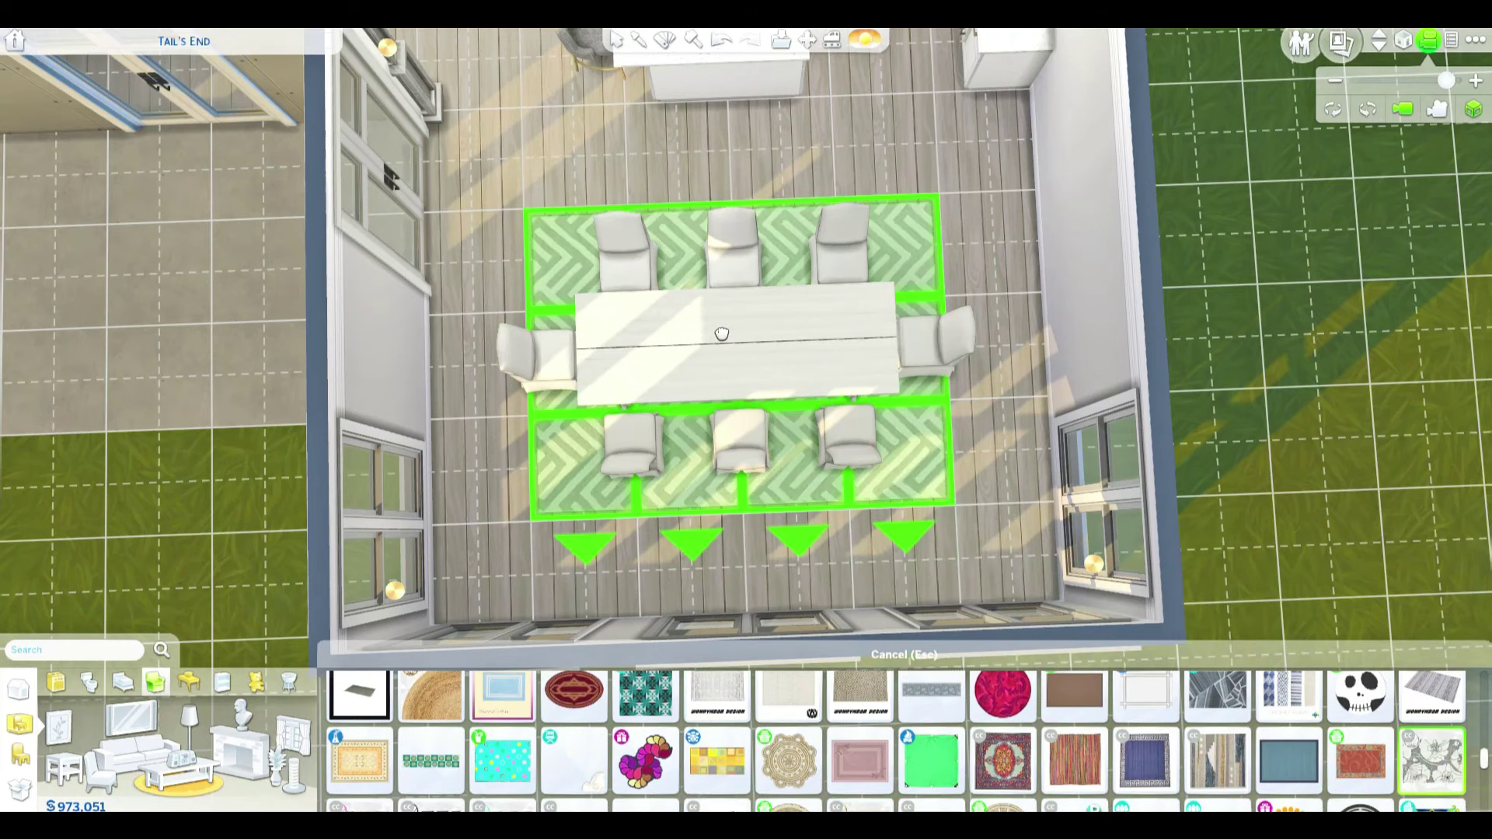
left_click(721, 335)
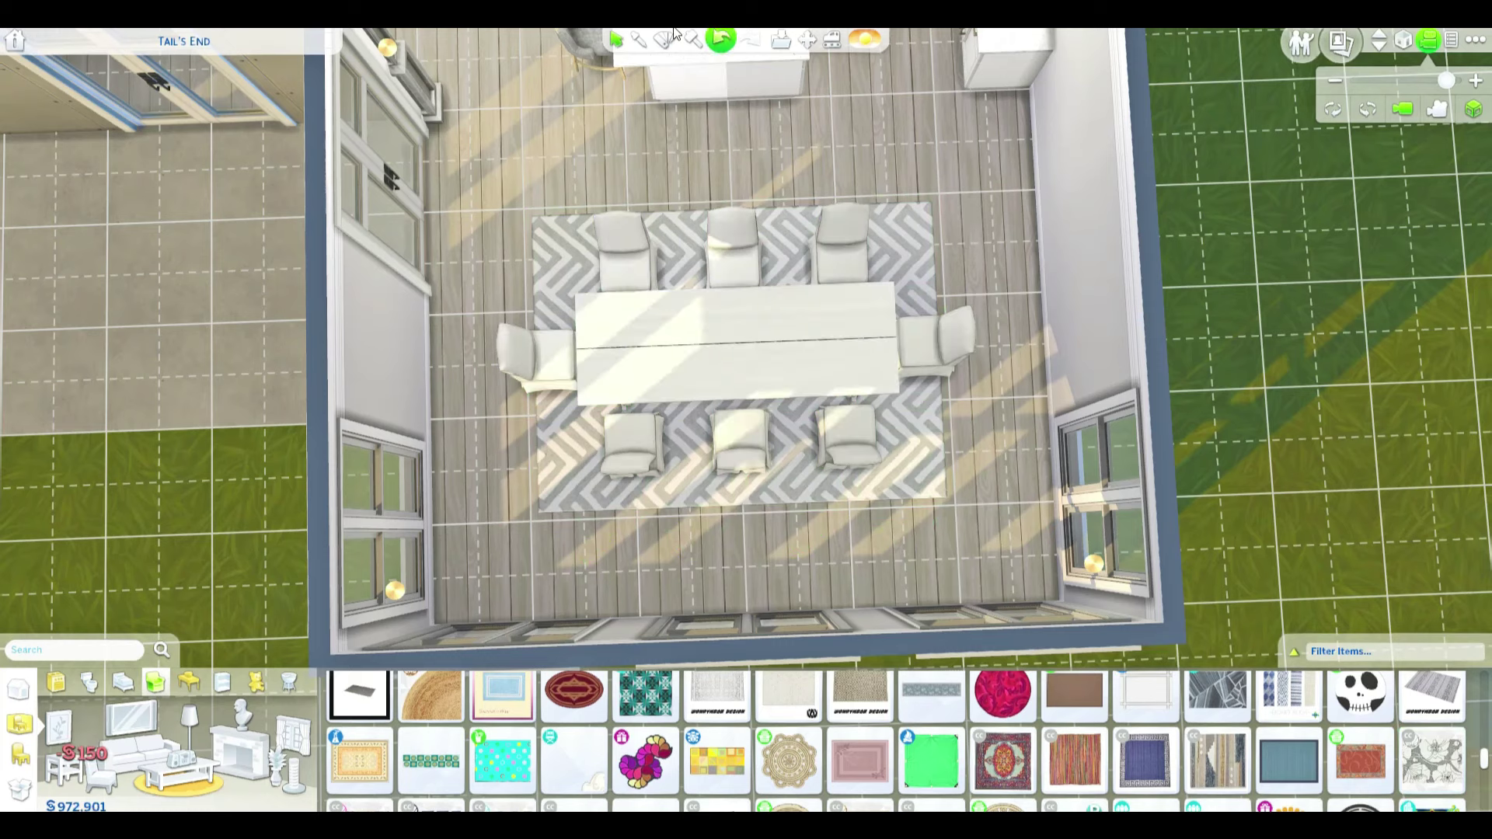
- Hang the white candle-ring chandelier above the dining table
left_click(188, 682)
scroll(722, 733, "down", 5)
scroll(723, 732, "down", 3)
scroll(722, 732, "down", 3)
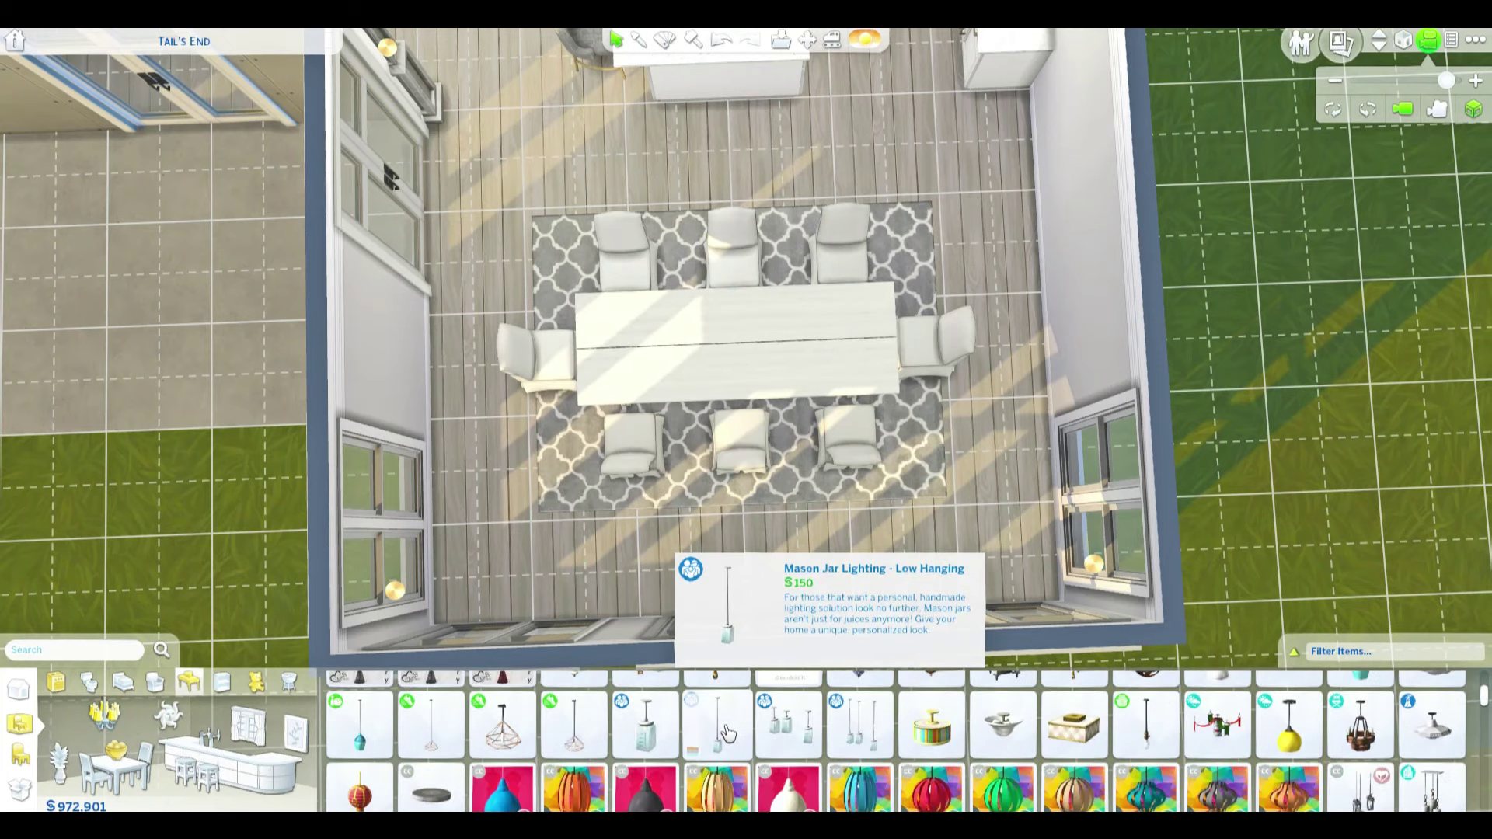
scroll(722, 732, "down", 3)
scroll(723, 733, "down", 3)
left_click(723, 732)
left_click(725, 333)
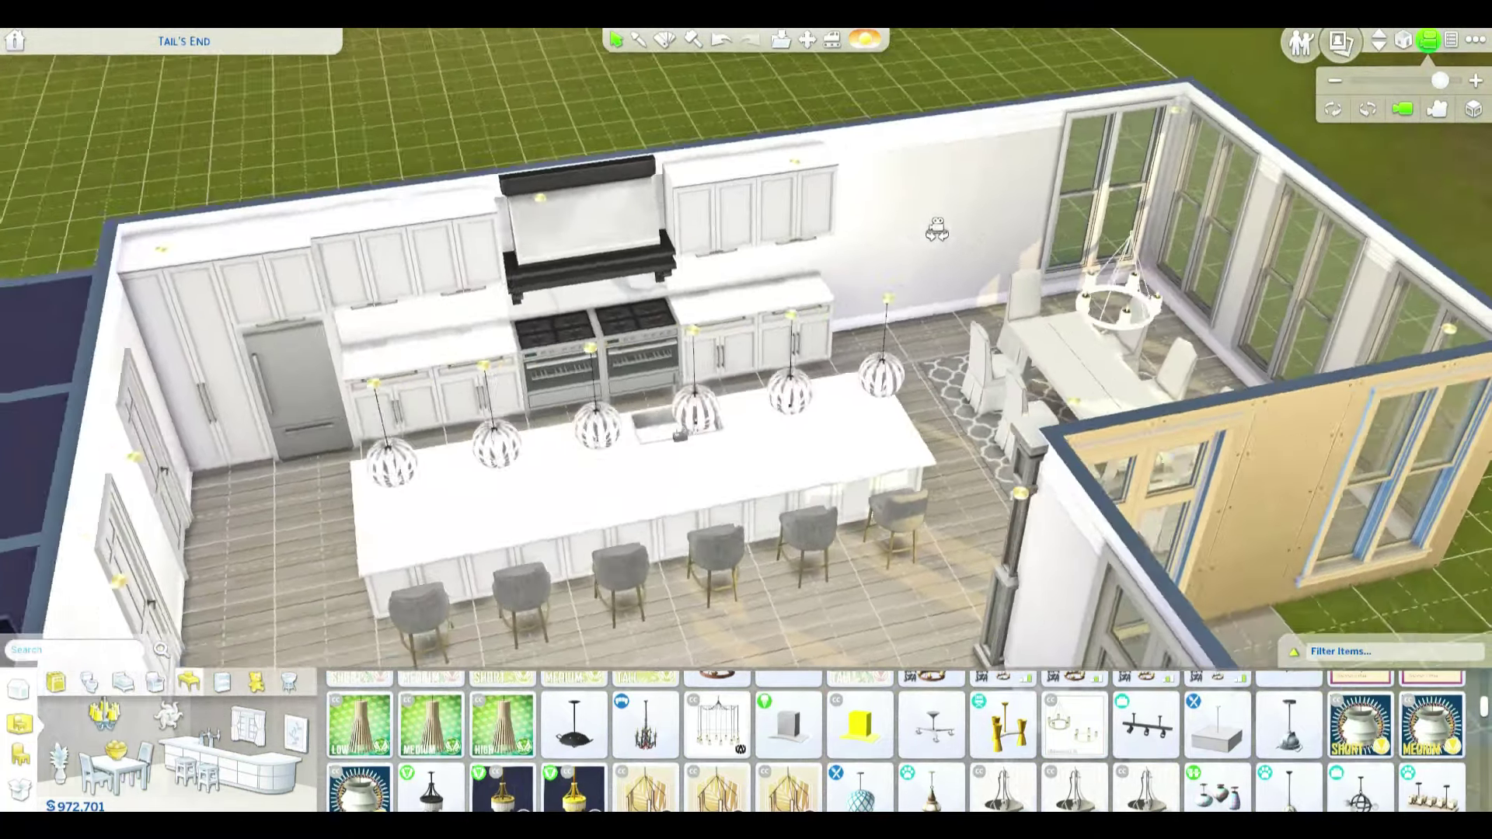
scroll(921, 488, "up", 3)
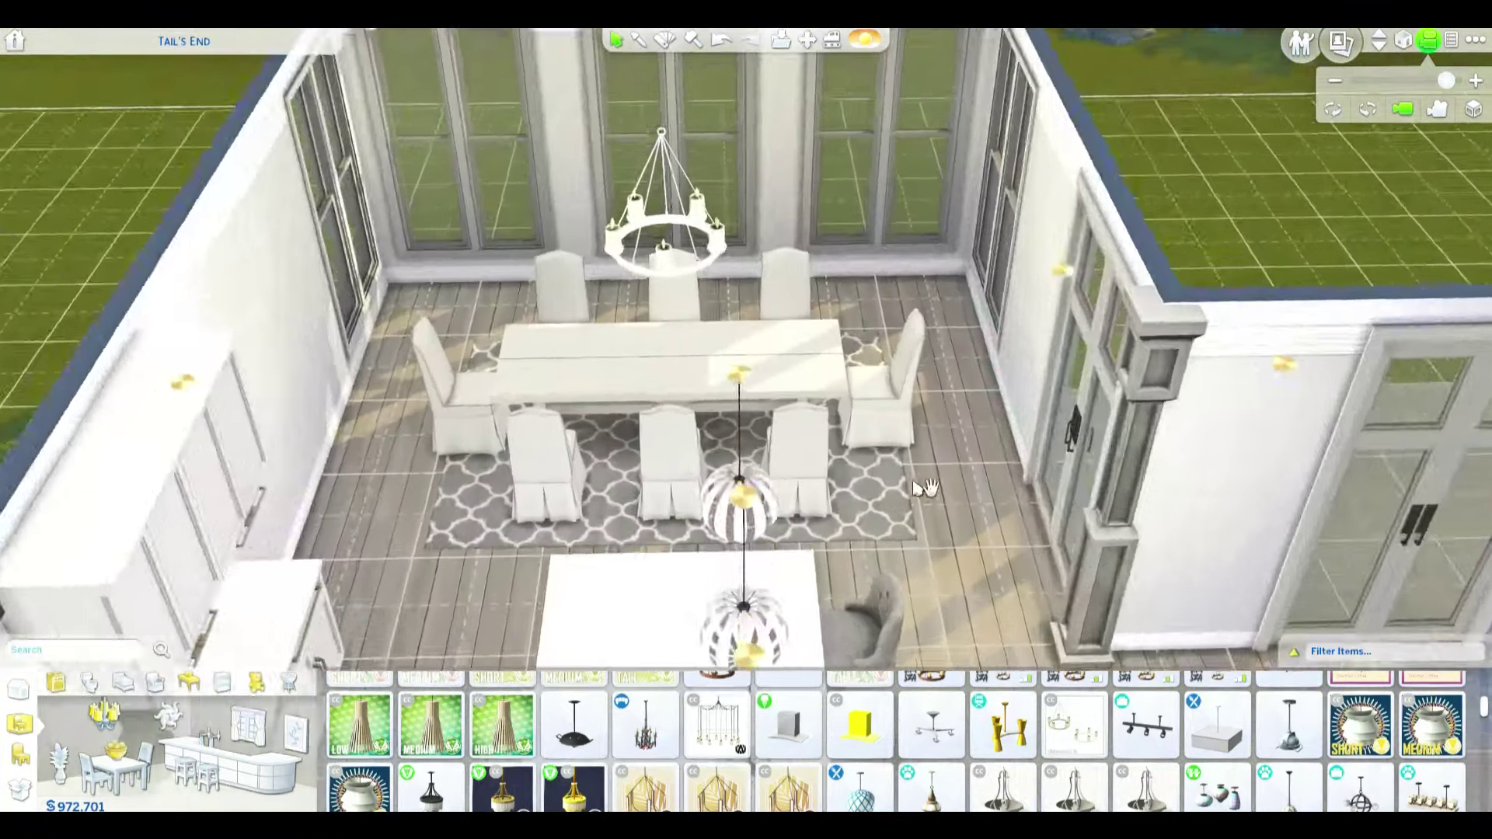
scroll(921, 488, "up", 2)
- Set a Tub of Lavender planter as the centrepiece on the dining table
left_click(55, 760)
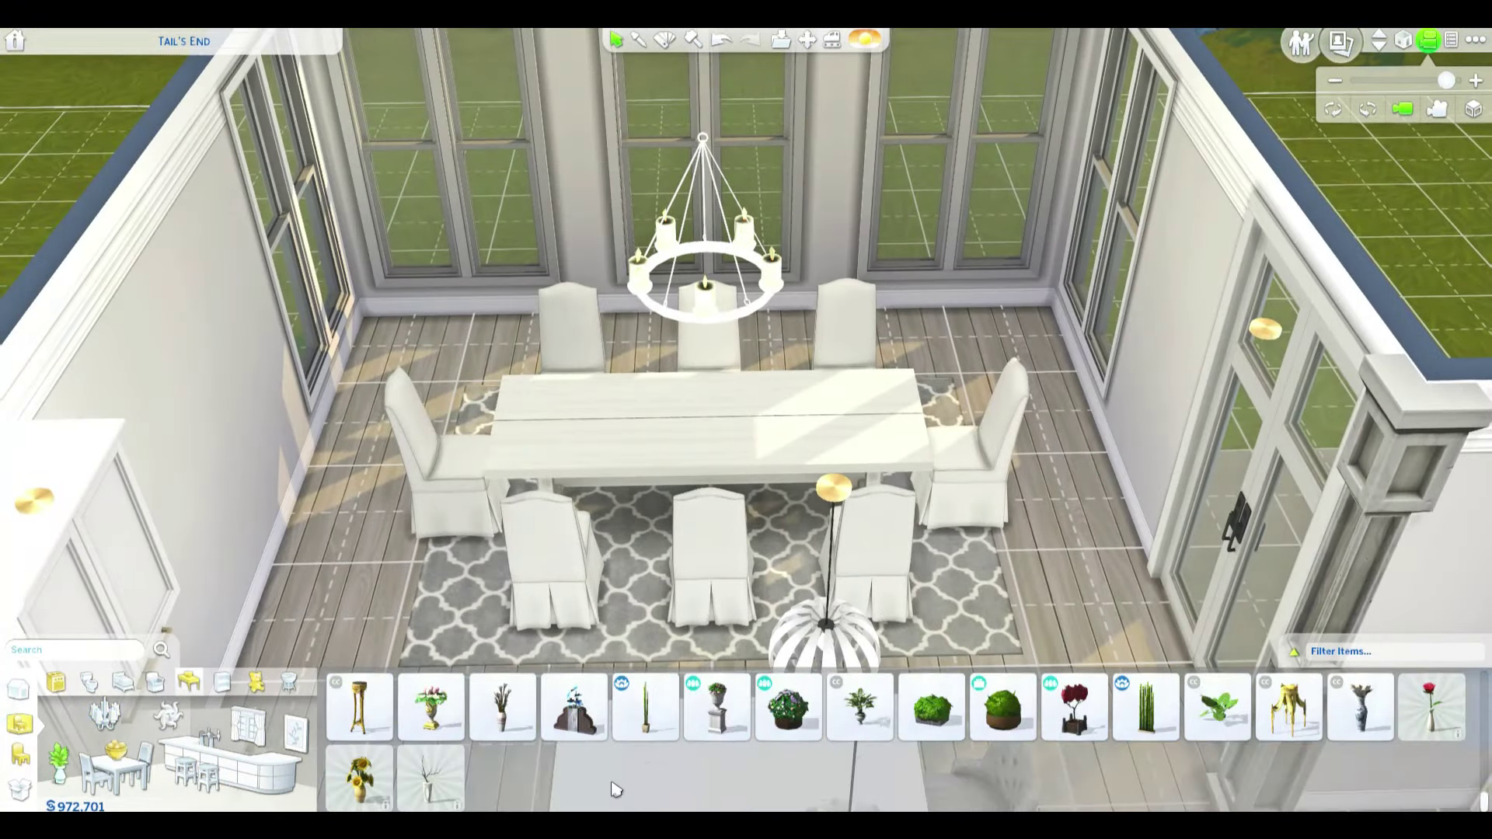
scroll(933, 723, "up", 3)
left_click(933, 708)
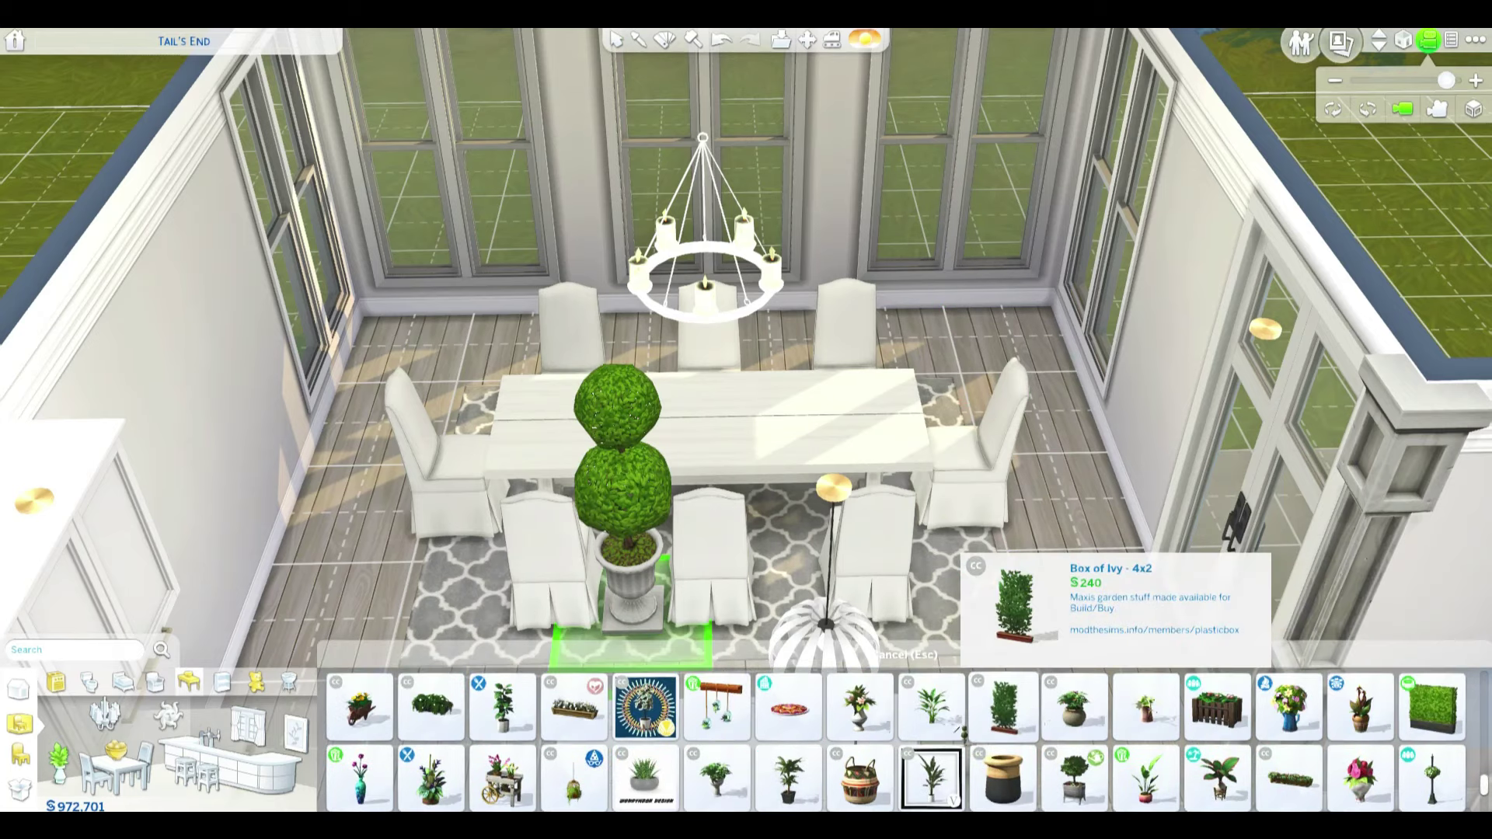
scroll(958, 732, "up", 3)
key("Escape")
key("z")
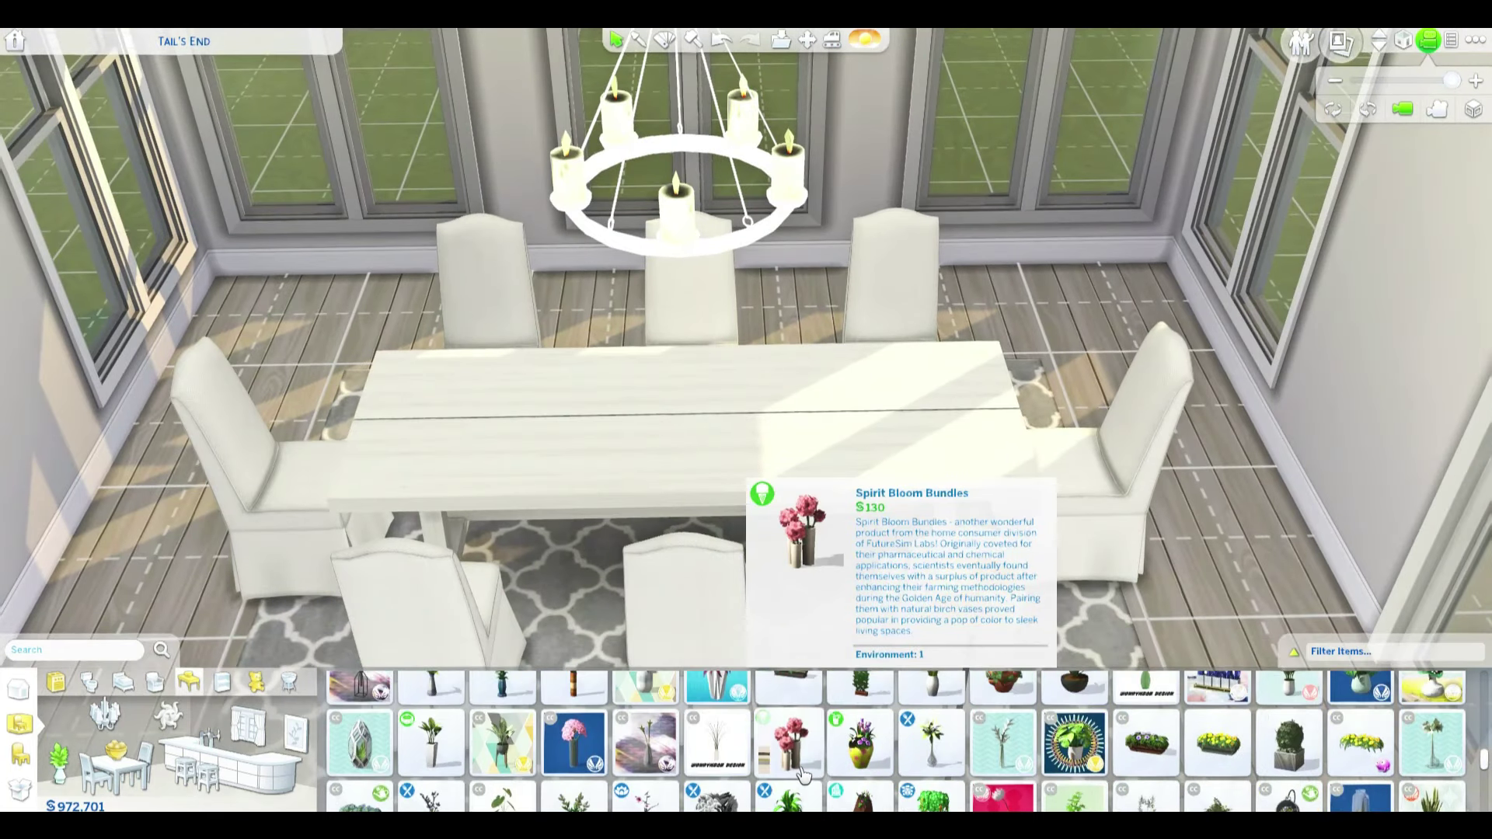
scroll(802, 759, "up", 2)
scroll(652, 758, "up", 1)
left_click(574, 759)
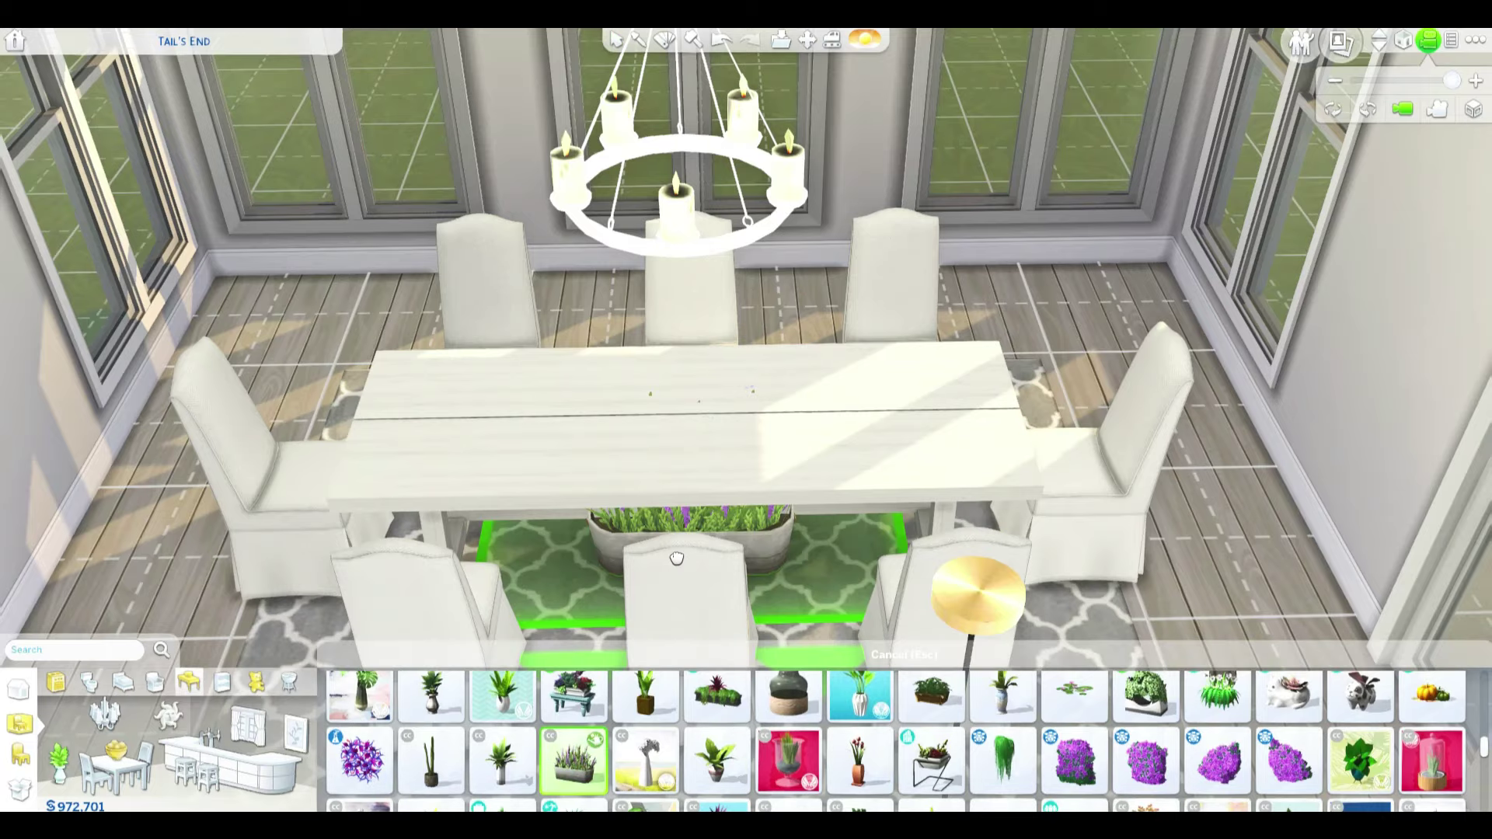
left_click(682, 391)
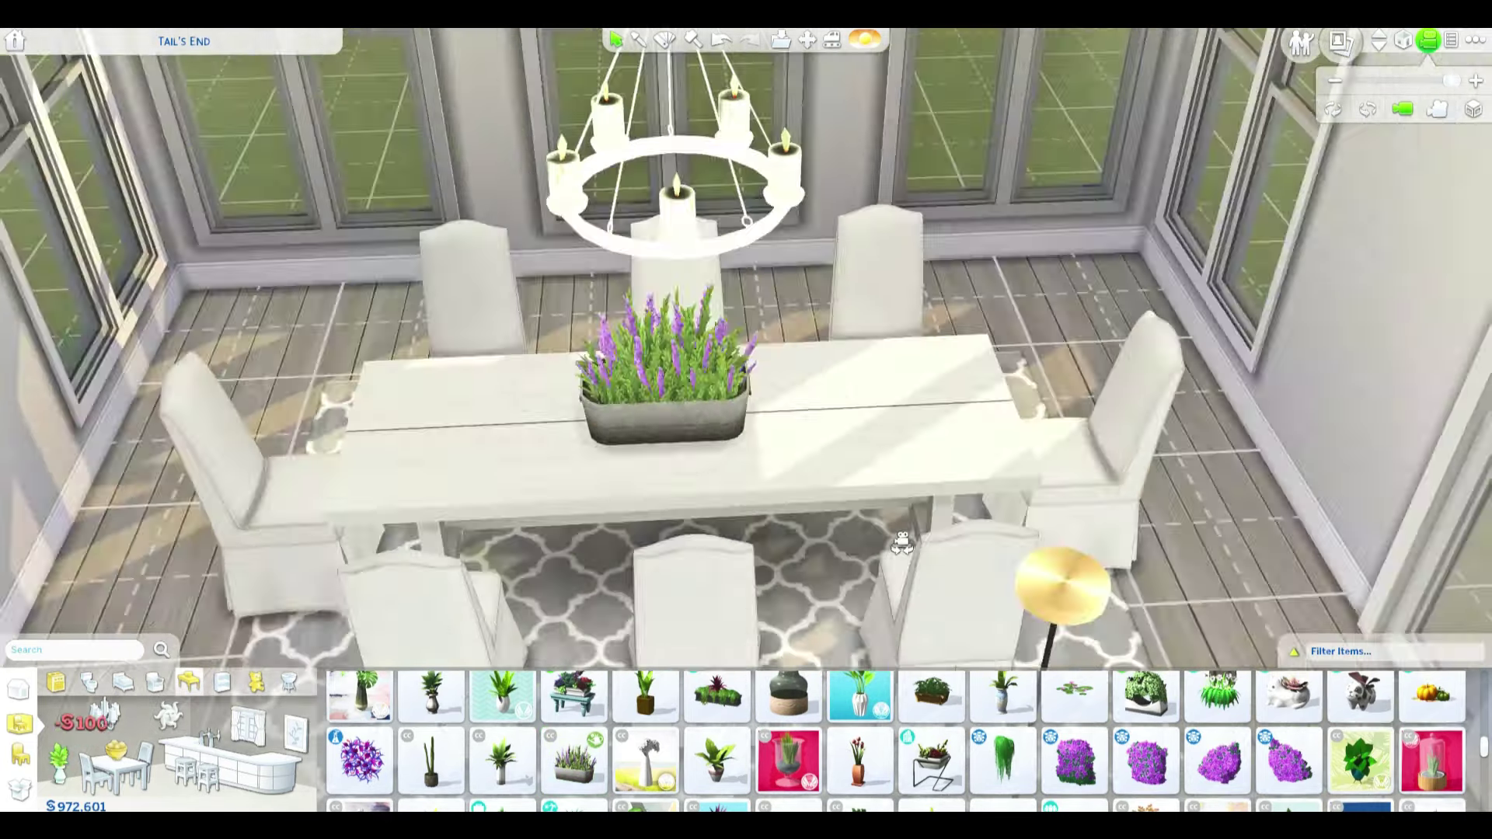
key("x")
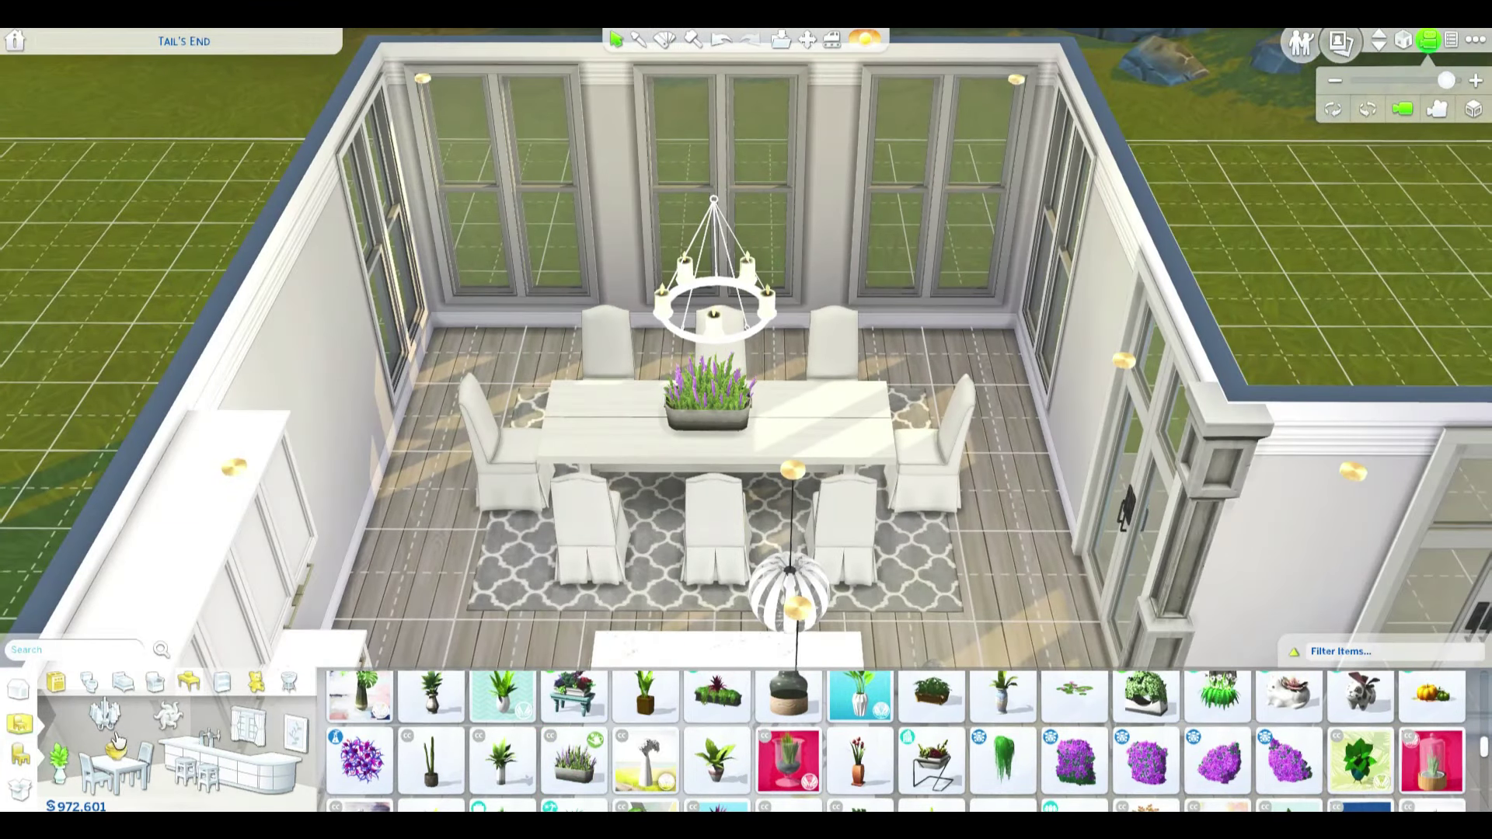
- Set a rotated plate place setting with placemat at the table's left end
left_click(117, 742)
left_click(164, 684)
left_click(117, 556)
left_click(647, 775)
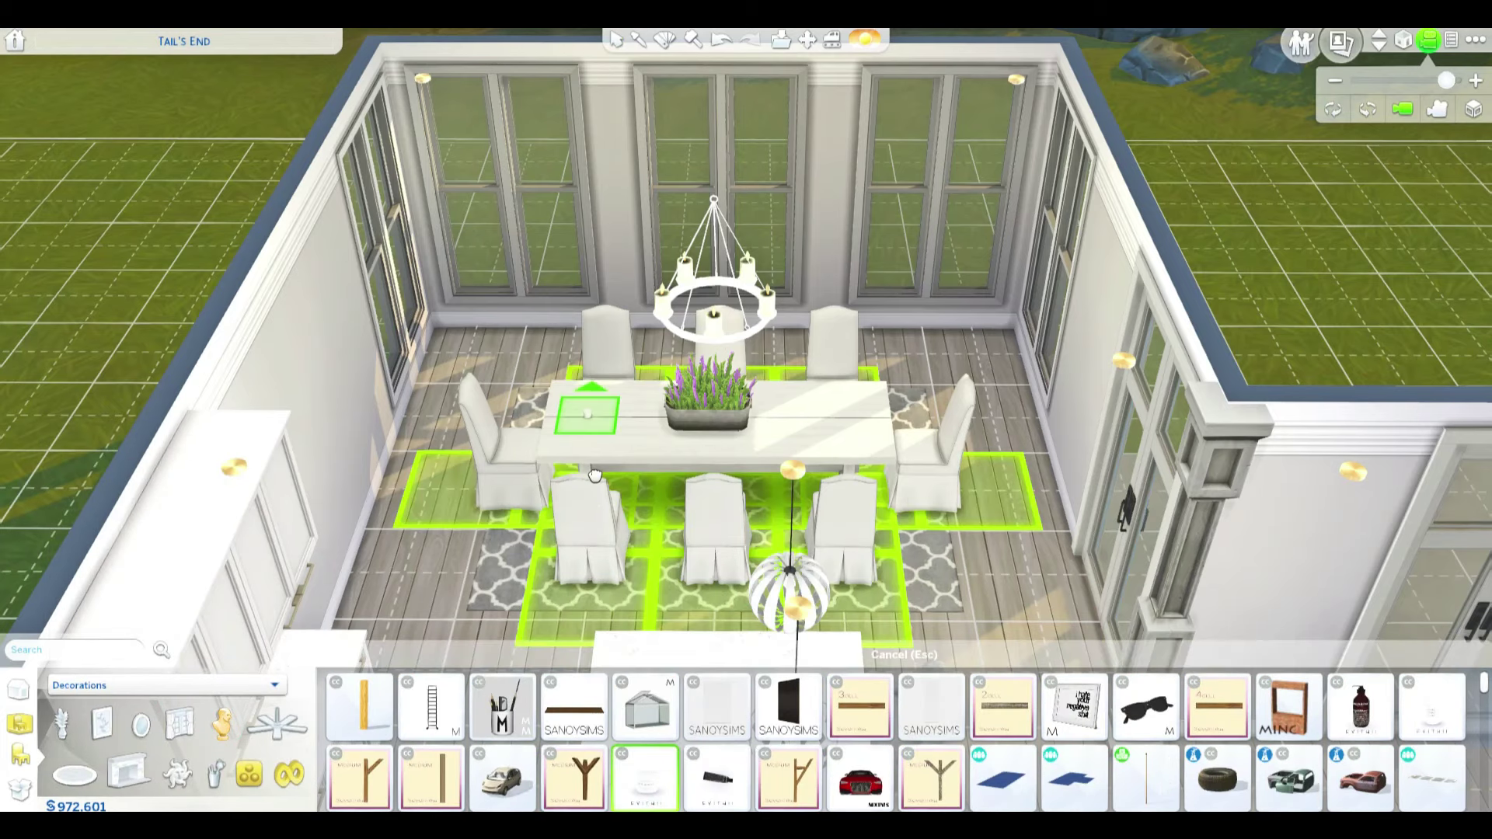
scroll(594, 476, "up", 3)
scroll(430, 743, "down", 2)
left_click(430, 742)
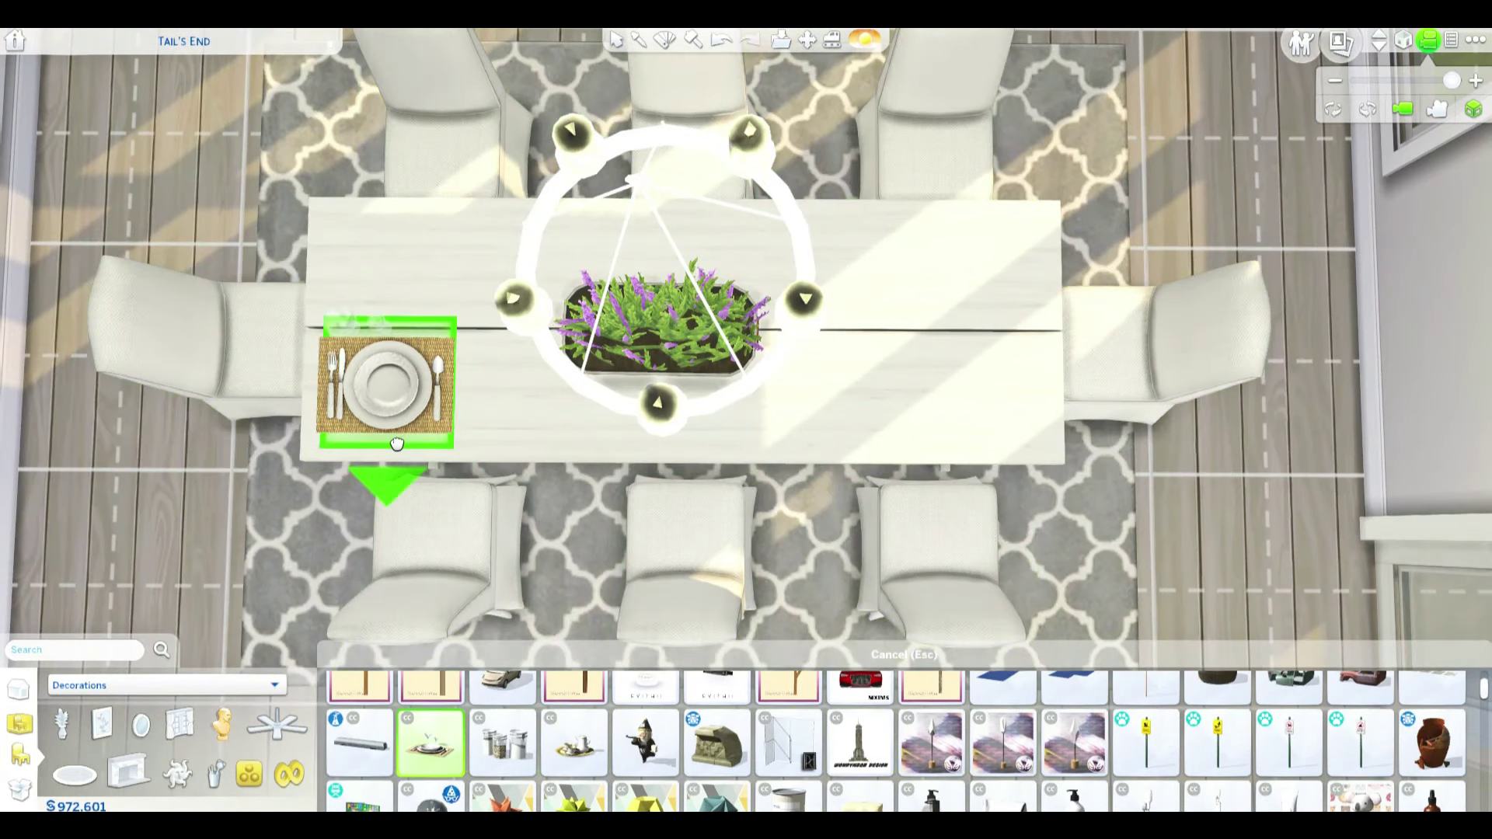
right_click(373, 355)
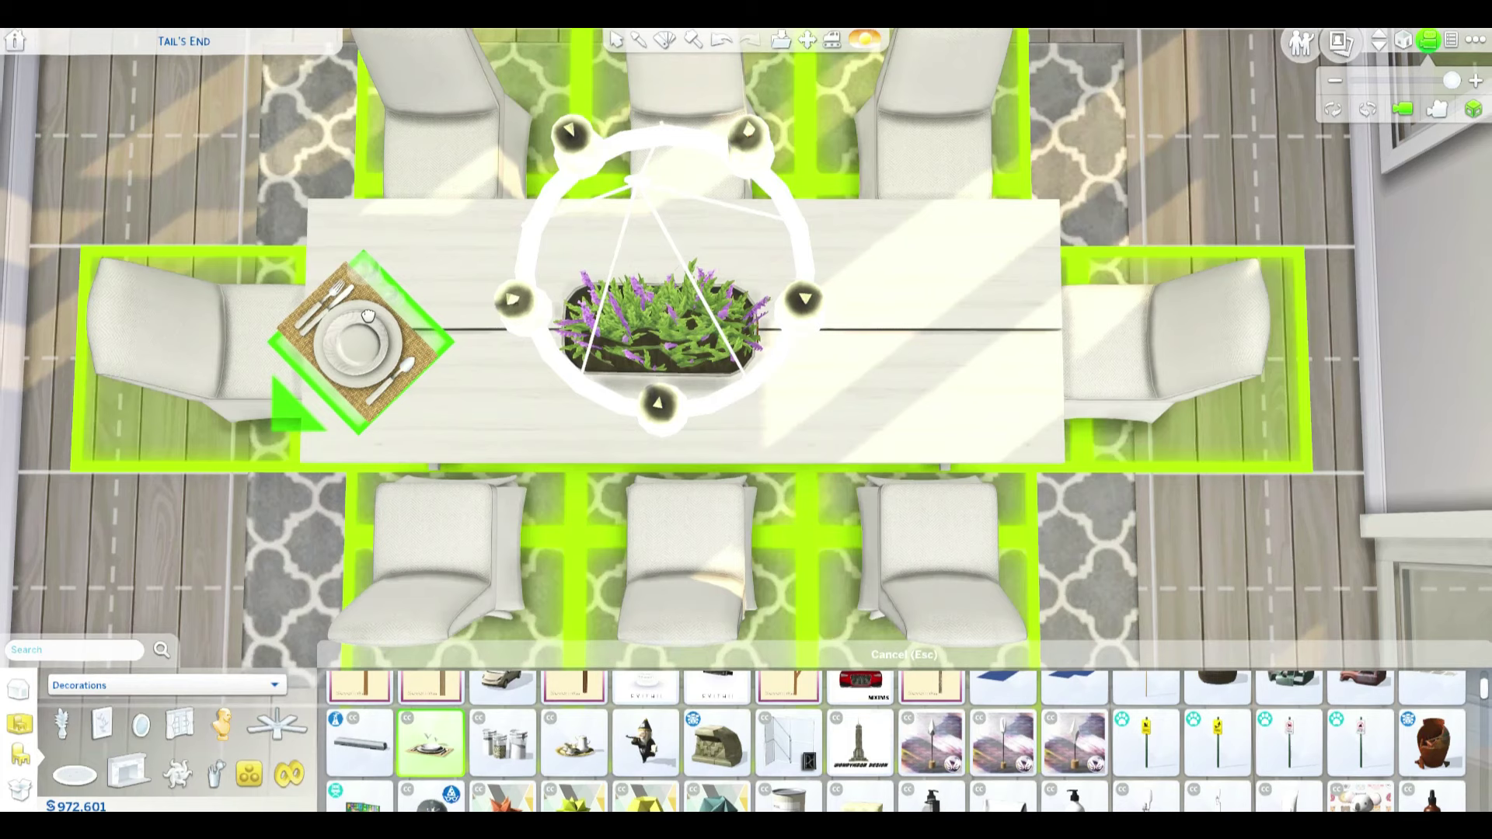
left_click(362, 338)
- Add a matching rotated place setting at the right end and adjust its position
left_click(431, 743)
right_click(1014, 306)
left_click(1023, 312)
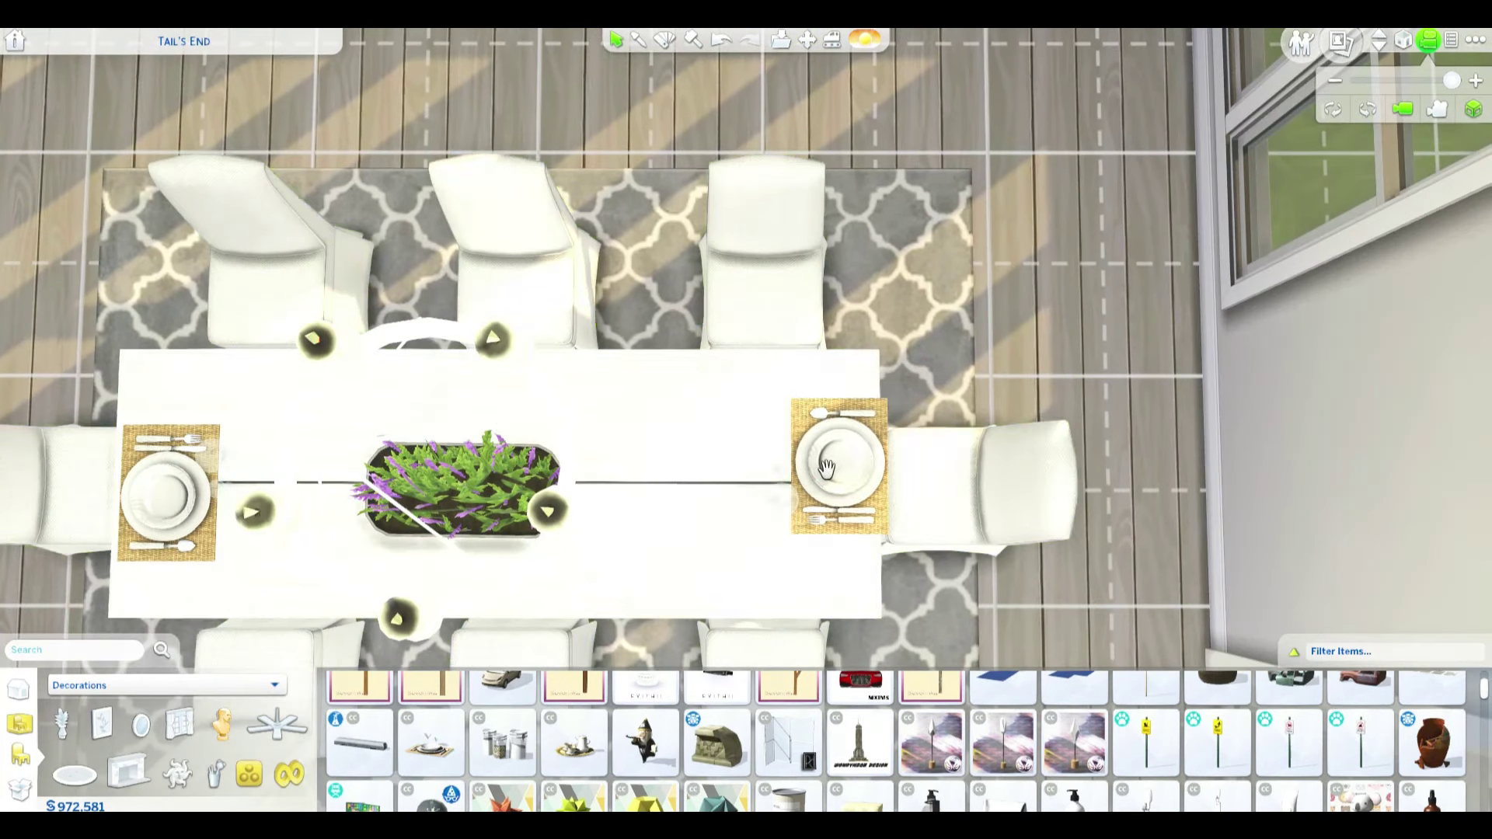
left_click(820, 475)
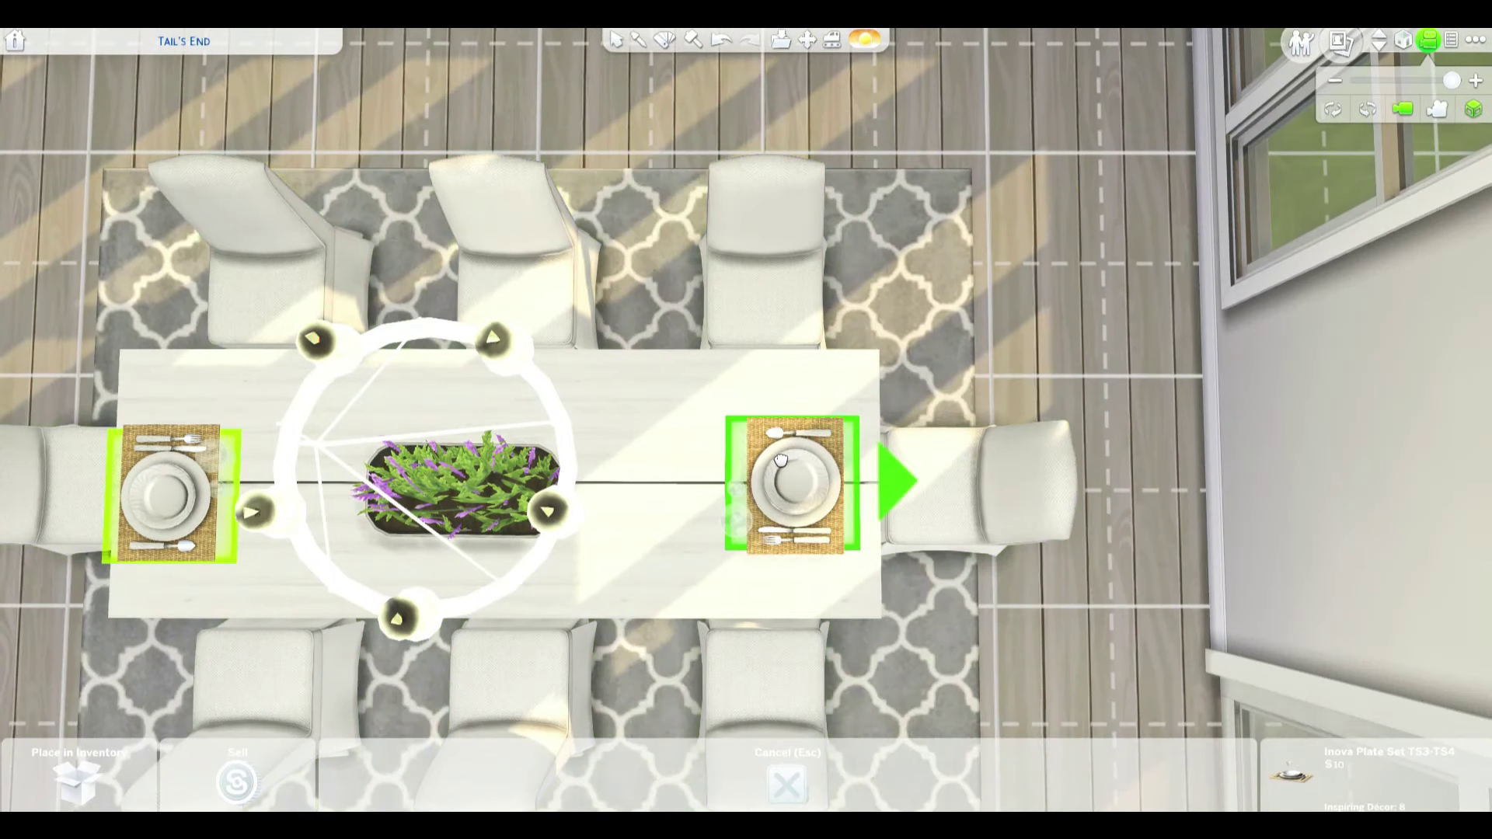
left_click(832, 467)
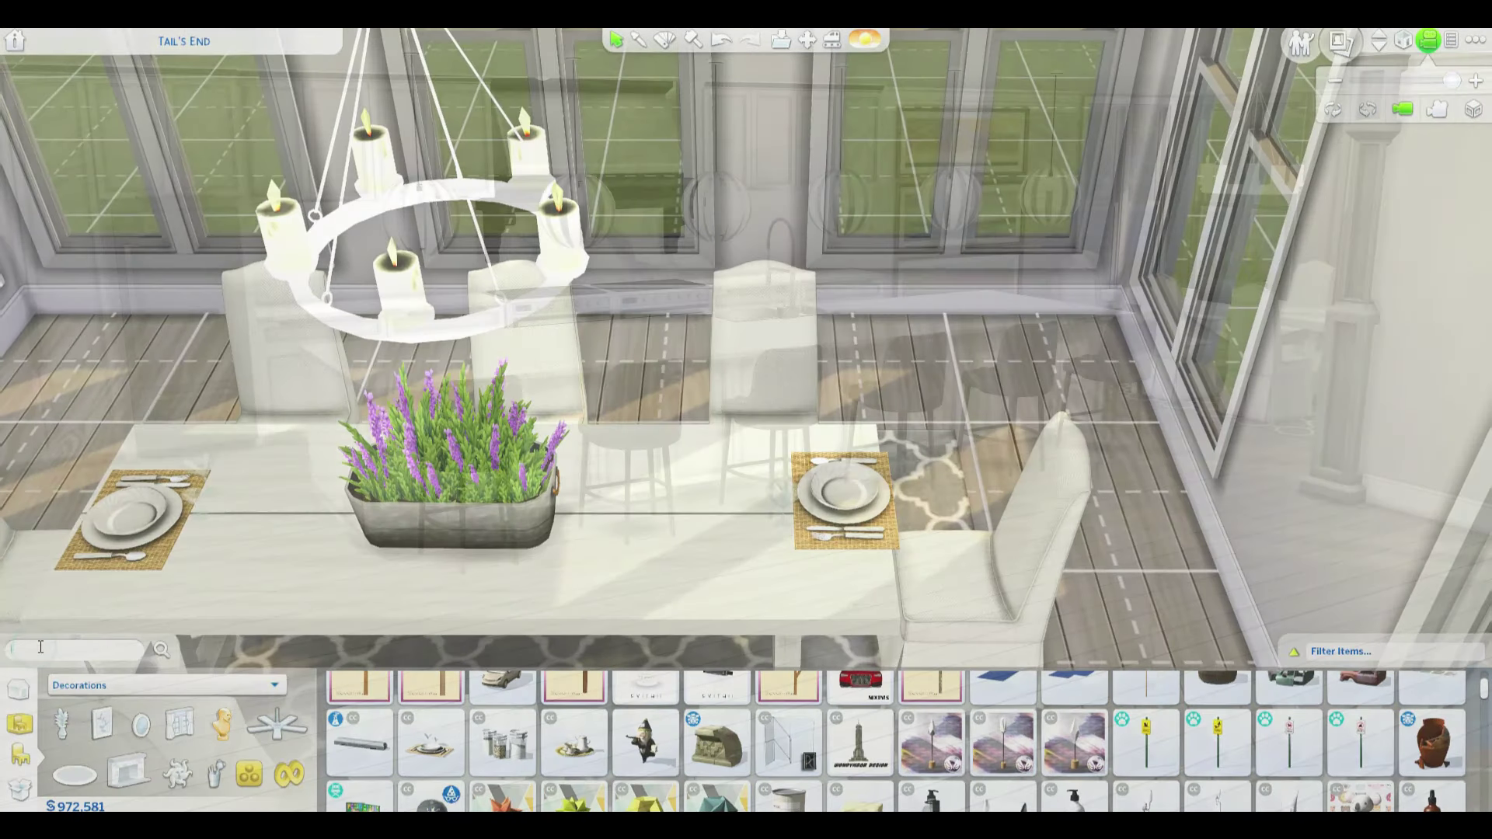